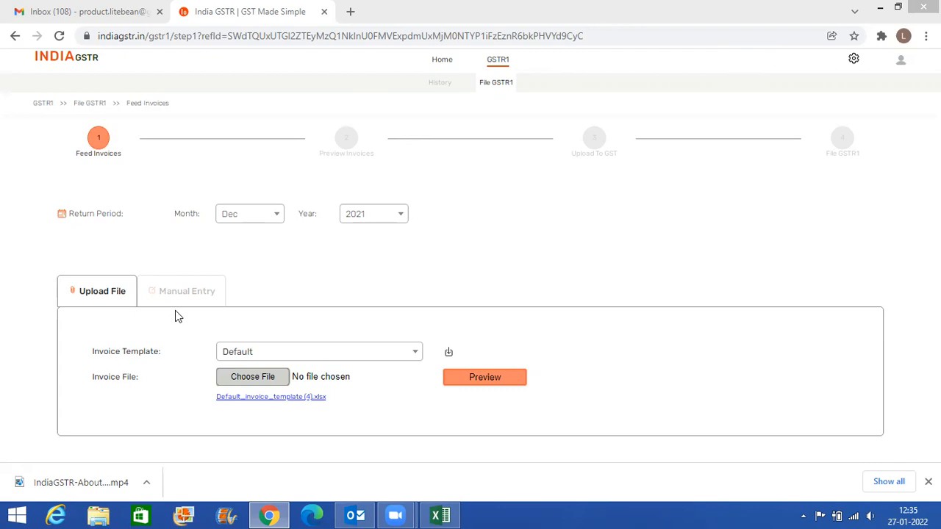
- Switch to the gstr1-filing-step1.xlsx workbook in Excel and examine the invoice numbers, dates, customer GST numbers and customer states
{"action": "left_click", "coordinate": [439, 516]}
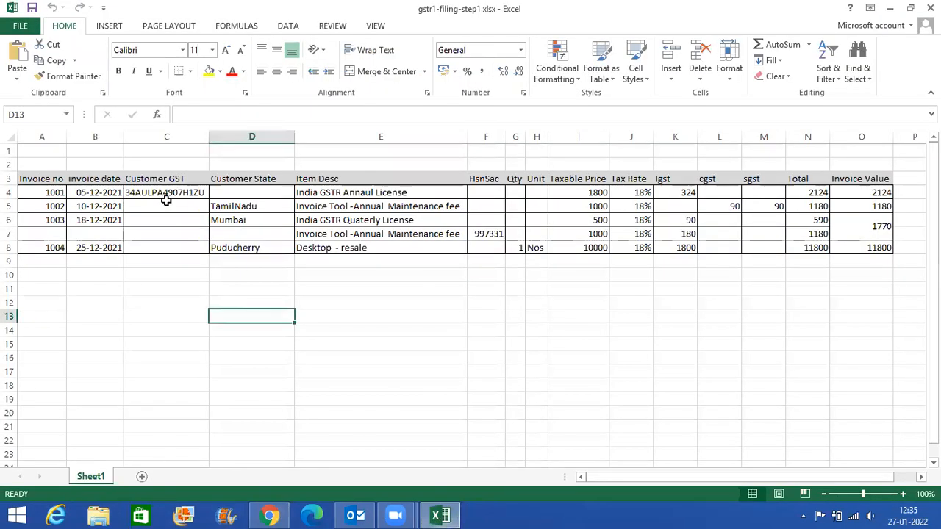
{"action": "left_click", "coordinate": [181, 230]}
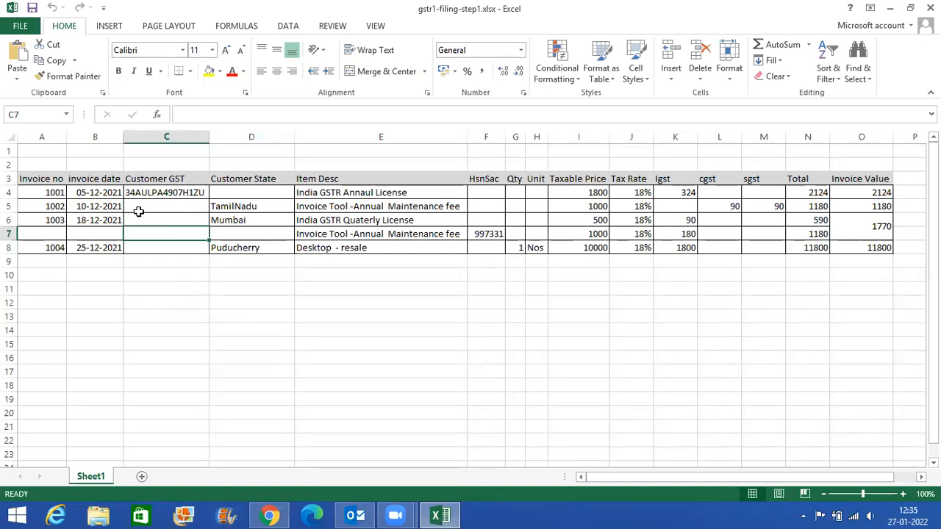
{"action": "left_click_drag", "start_coordinate": [50, 190], "coordinate": [53, 245]}
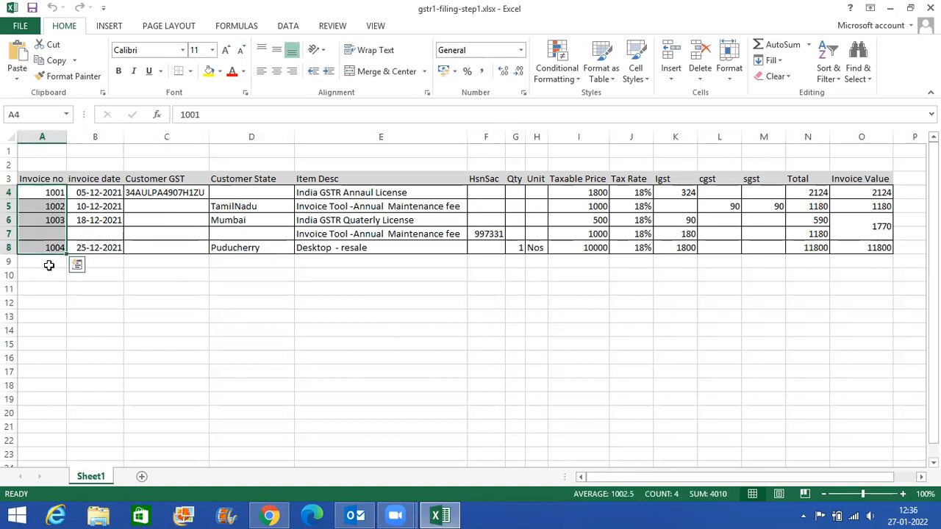
{"action": "left_click", "coordinate": [82, 193]}
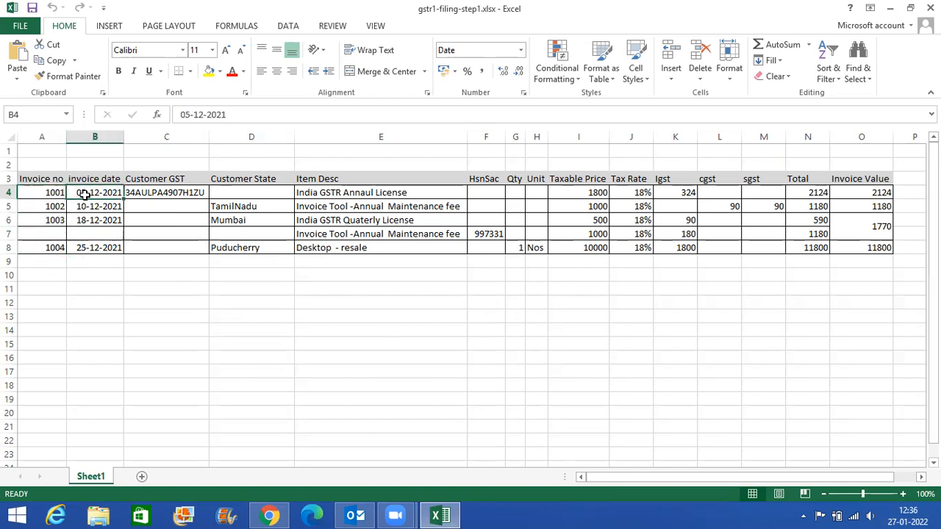
{"action": "left_click", "coordinate": [152, 193]}
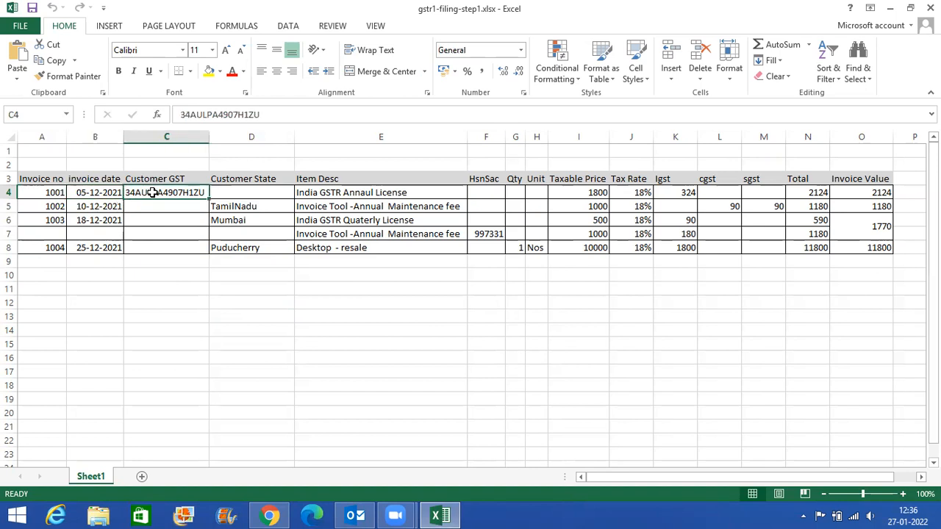
{"action": "left_click_drag", "start_coordinate": [156, 205], "coordinate": [173, 248]}
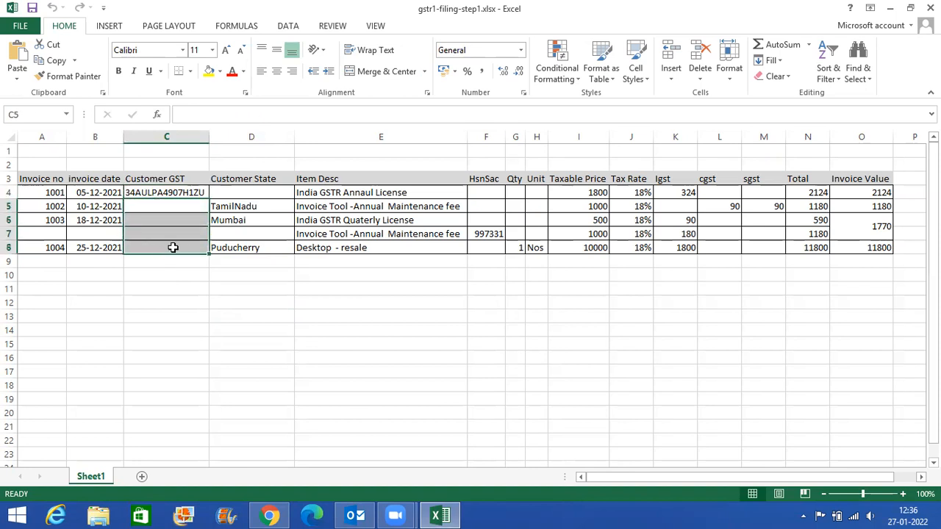
{"action": "left_click", "coordinate": [178, 193]}
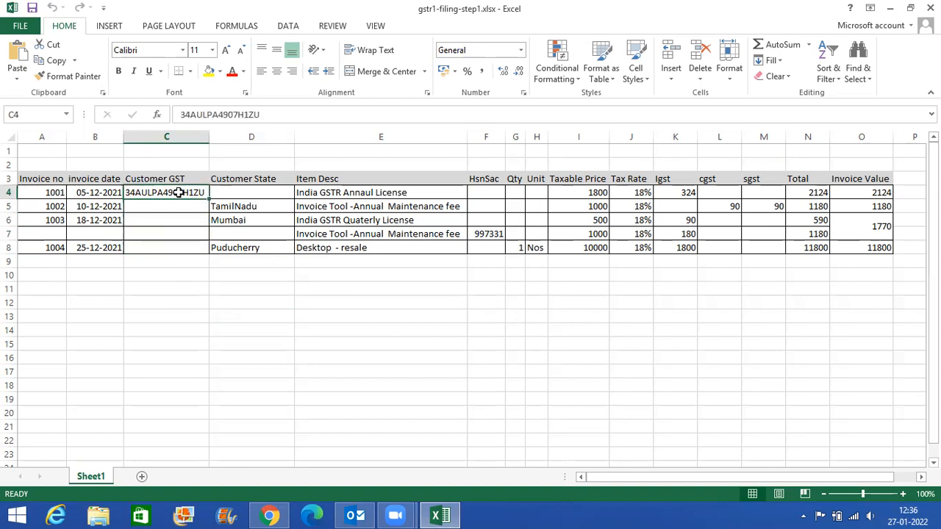
{"action": "left_click_drag", "start_coordinate": [235, 207], "coordinate": [241, 250]}
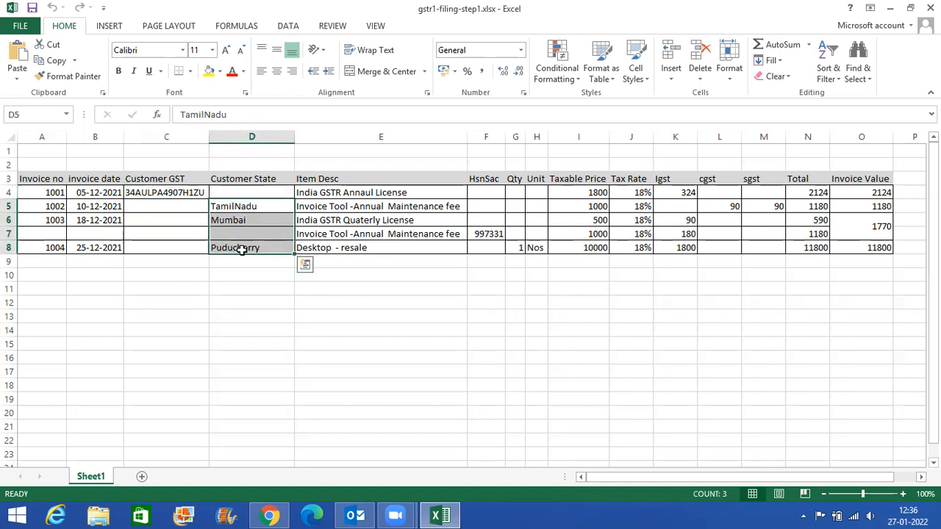
{"action": "left_click", "coordinate": [241, 250]}
{"action": "left_click", "coordinate": [185, 194]}
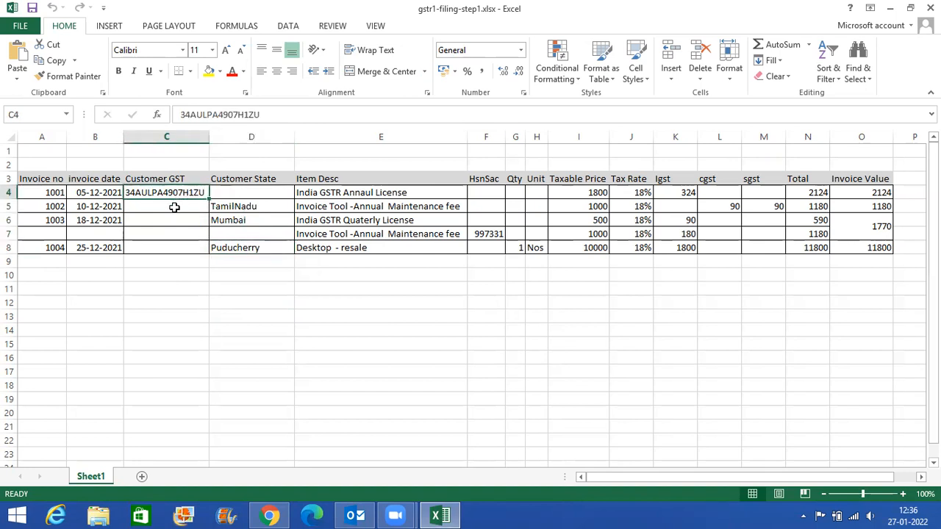
{"action": "left_click", "coordinate": [230, 206]}
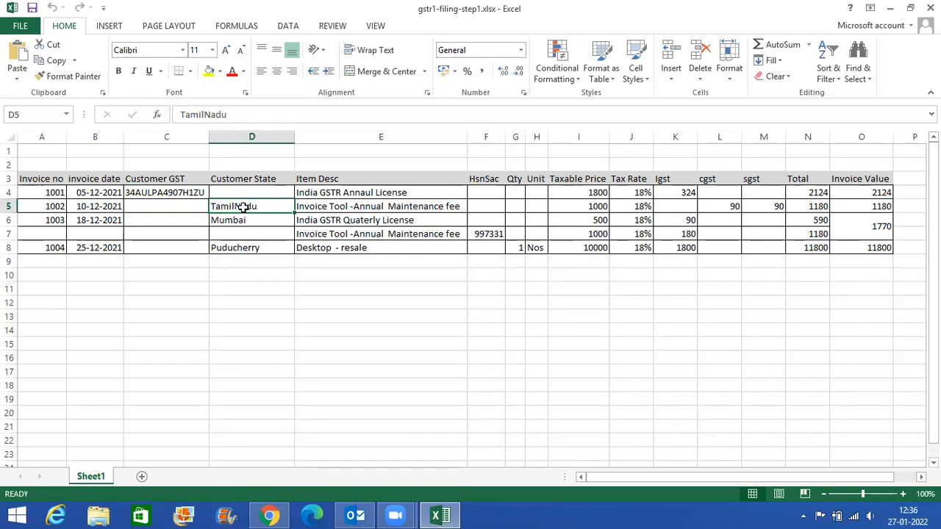
{"action": "left_click", "coordinate": [245, 246]}
- Examine the item descriptions, HSN codes, quantities, units, taxable prices, tax amounts, totals and invoice values of the listed invoices
{"action": "left_click", "coordinate": [363, 215]}
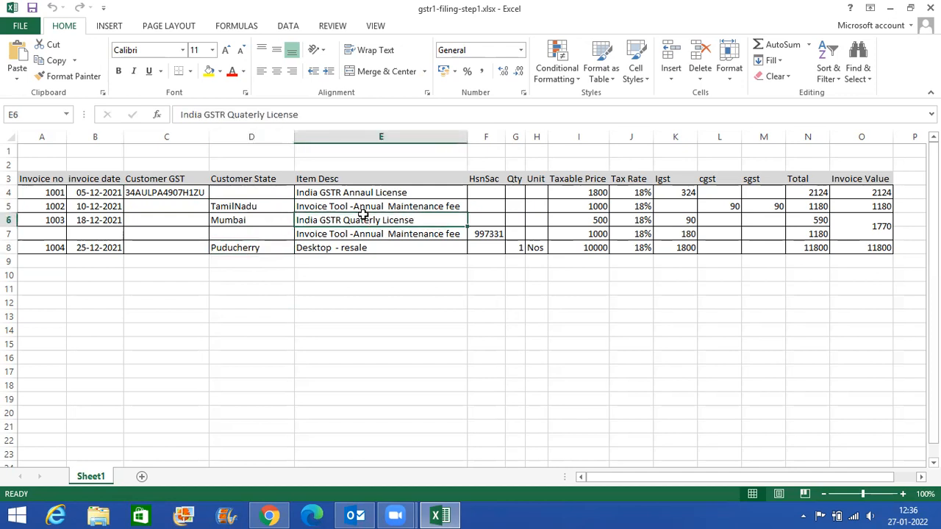
{"action": "left_click", "coordinate": [490, 234]}
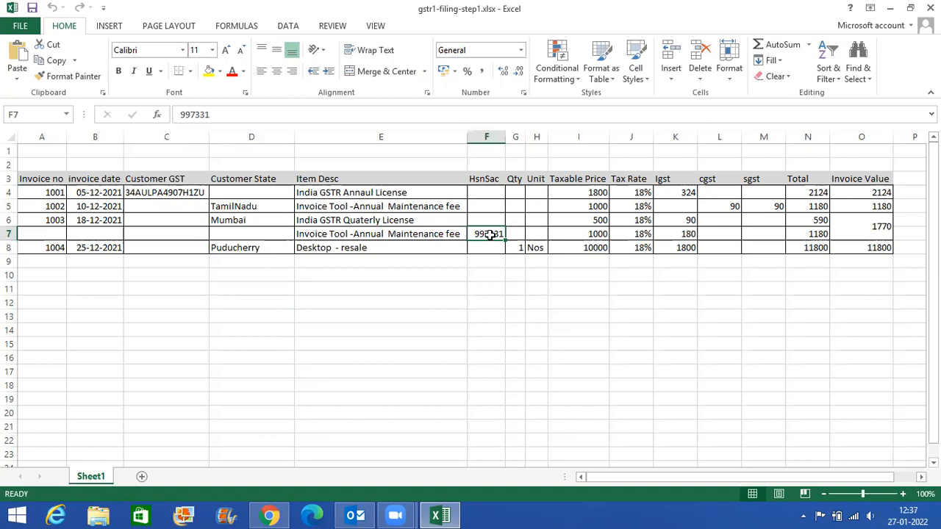
{"action": "left_click", "coordinate": [514, 219]}
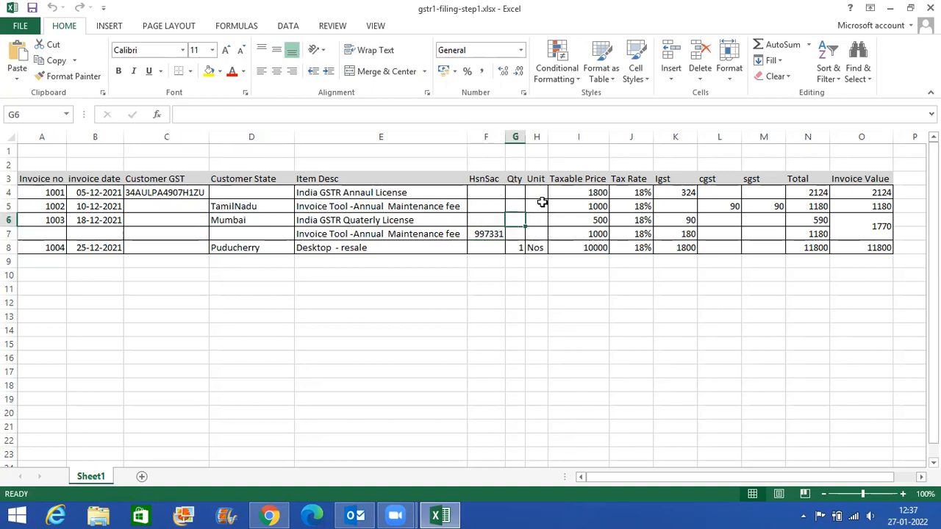
{"action": "left_click", "coordinate": [542, 202]}
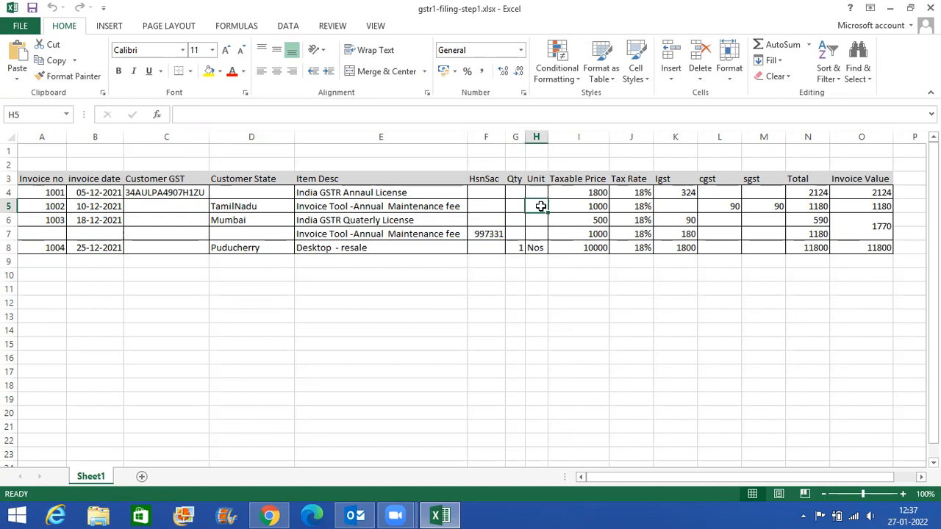
{"action": "left_click", "coordinate": [543, 248]}
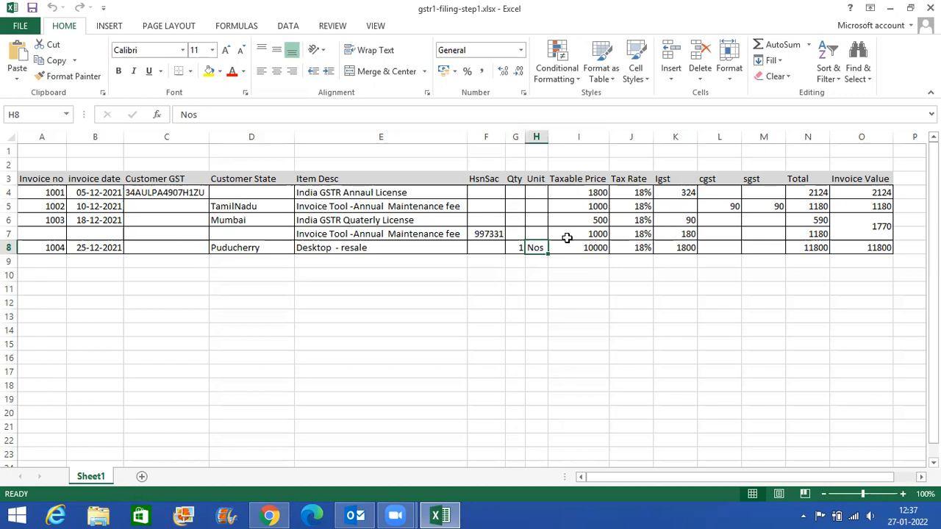
{"action": "left_click", "coordinate": [587, 195]}
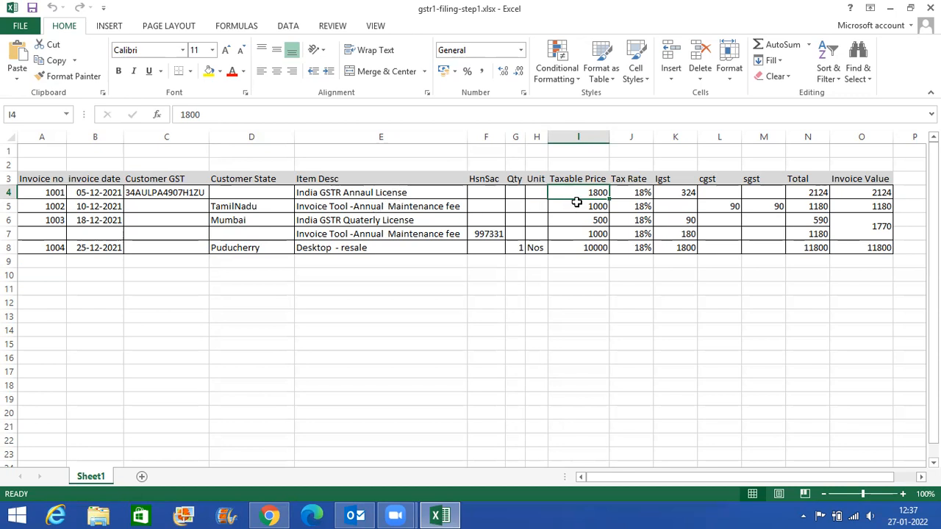
{"action": "left_click", "coordinate": [633, 193]}
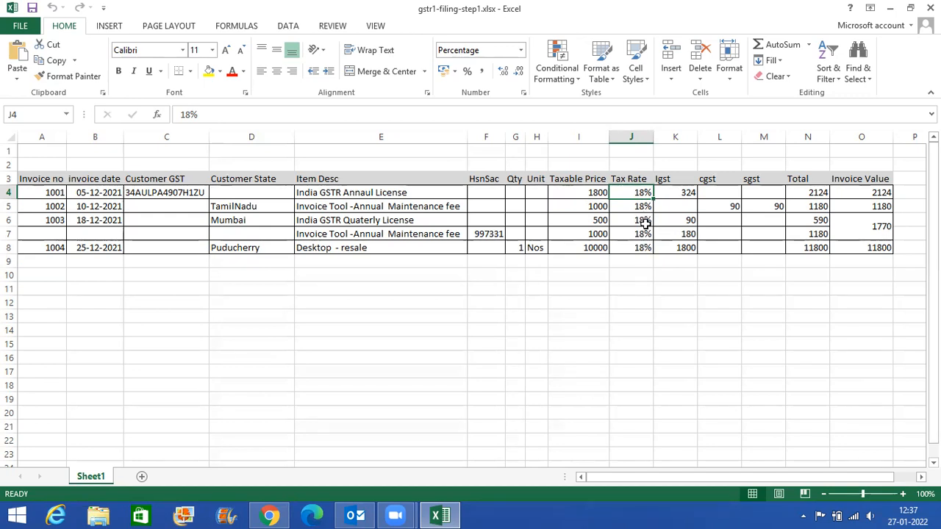
{"action": "left_click", "coordinate": [688, 195]}
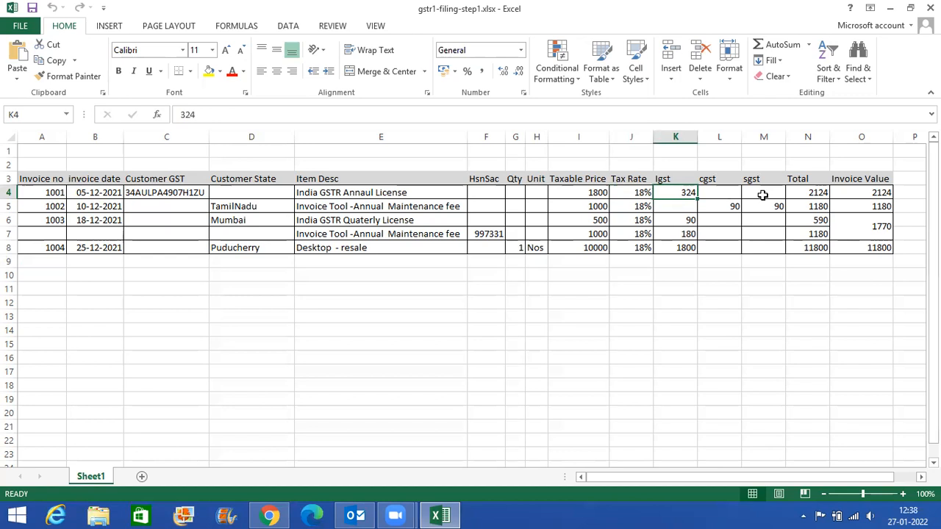
{"action": "left_click", "coordinate": [813, 196]}
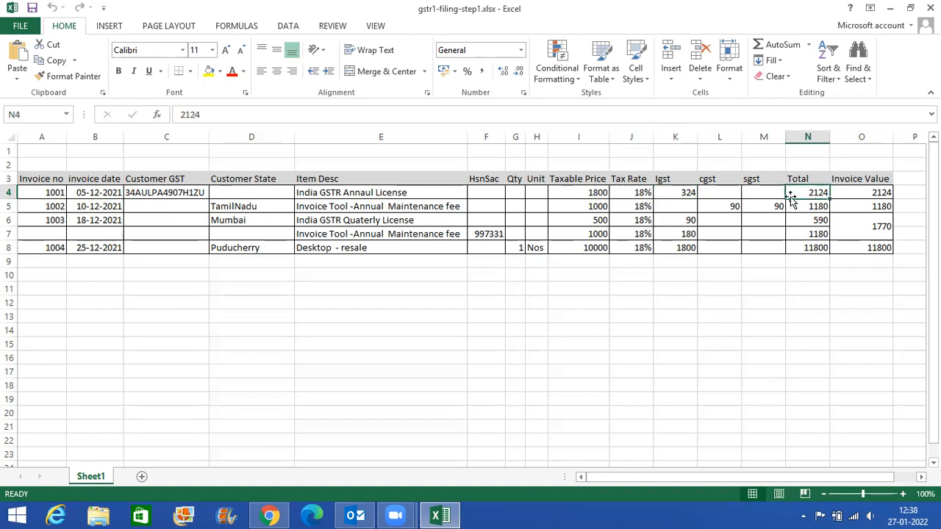
{"action": "left_click", "coordinate": [588, 194]}
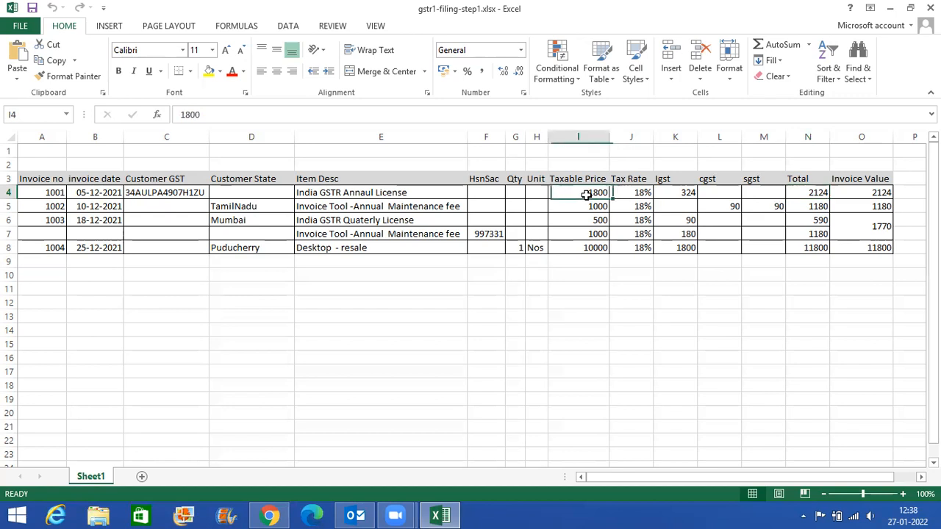
{"action": "left_click", "coordinate": [669, 193]}
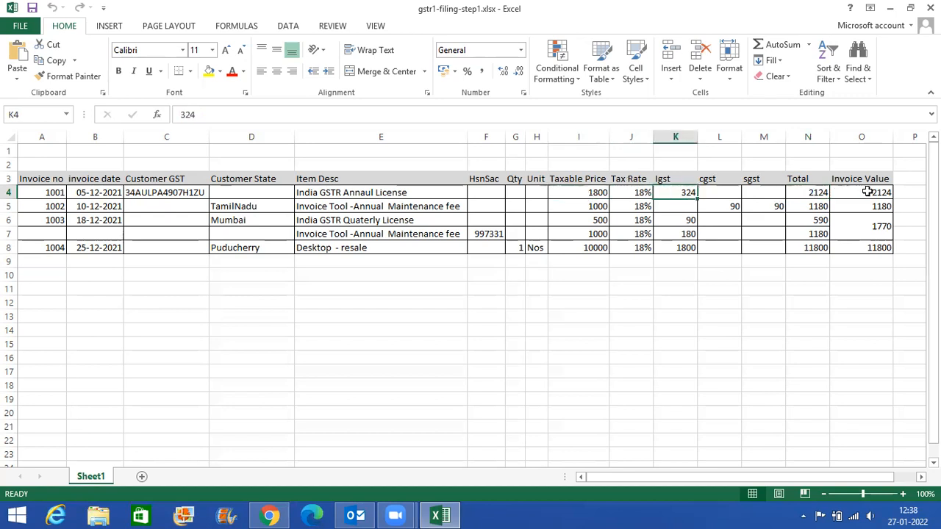
{"action": "left_click", "coordinate": [868, 192]}
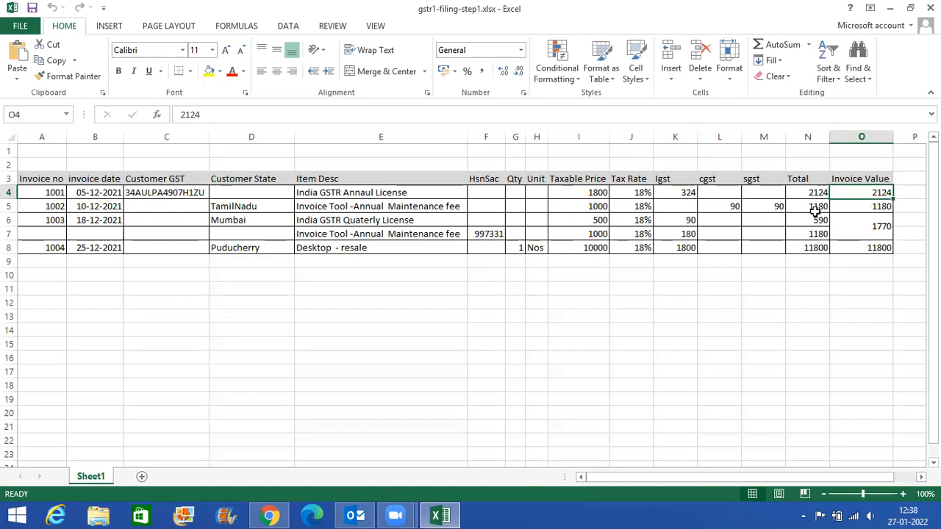
{"action": "left_click_drag", "start_coordinate": [90, 224], "coordinate": [820, 233]}
{"action": "left_click", "coordinate": [859, 227]}
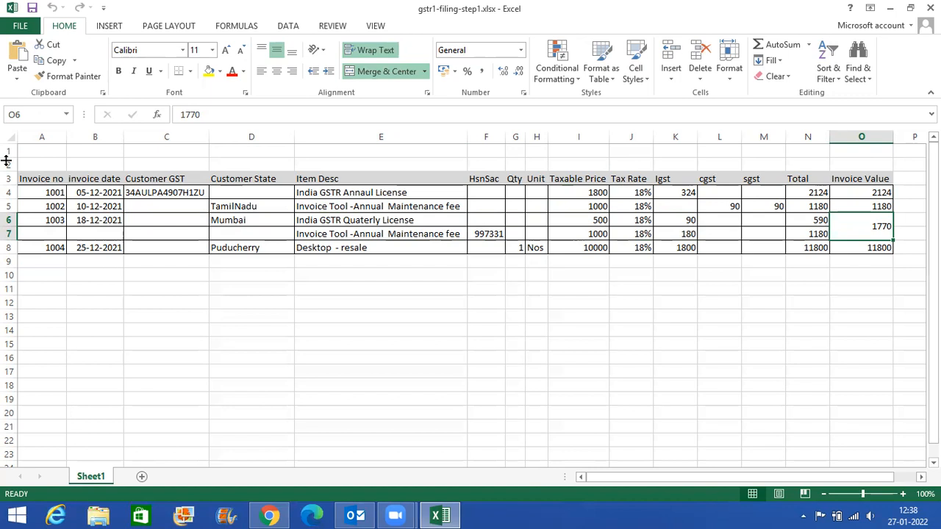
- Switch to the India GSTR page in Chrome and open manual invoice entry for the December 2021 return
{"action": "left_click", "coordinate": [273, 515]}
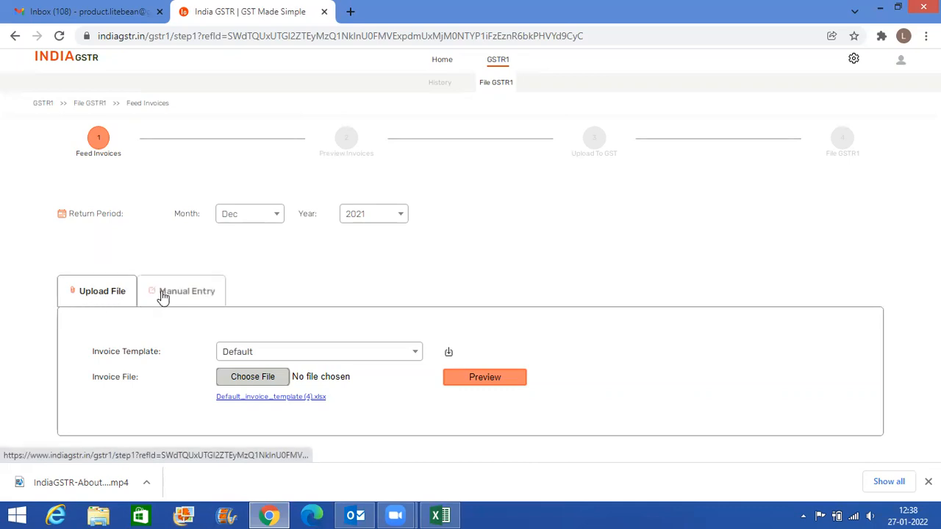
{"action": "left_click", "coordinate": [441, 515]}
{"action": "left_click", "coordinate": [444, 516]}
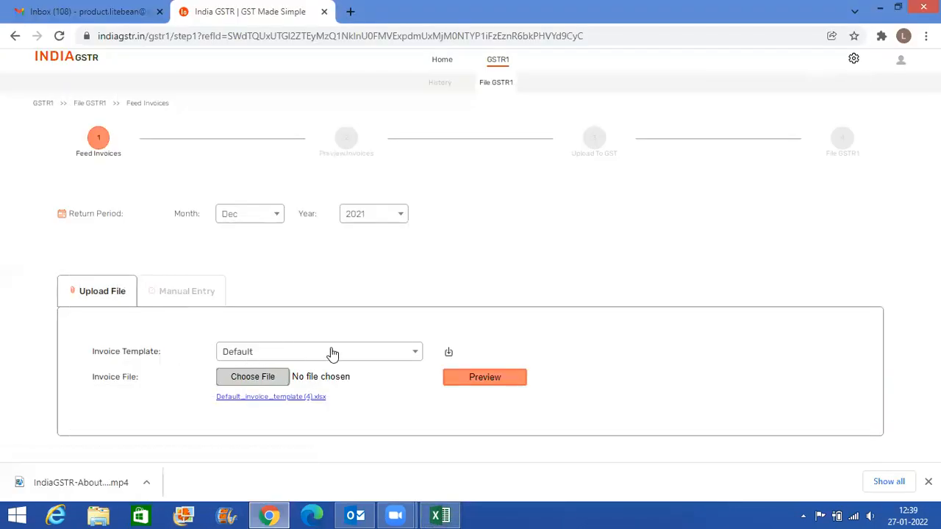
{"action": "left_click", "coordinate": [197, 297]}
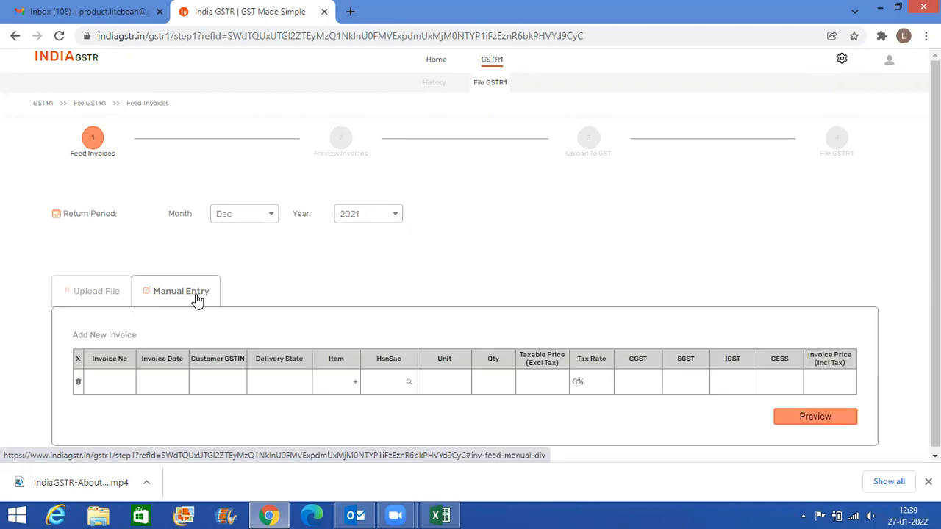
- Copy the invoice number from cell A4 of the Excel workbook into the new invoice's Invoice No field in India GSTR
{"action": "key", "text": "alt+Tab"}
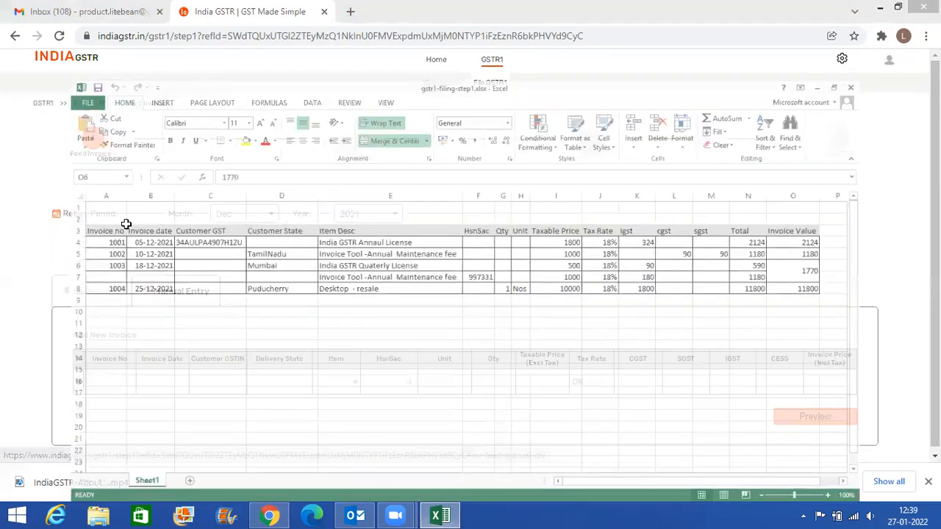
{"action": "left_click", "coordinate": [46, 195]}
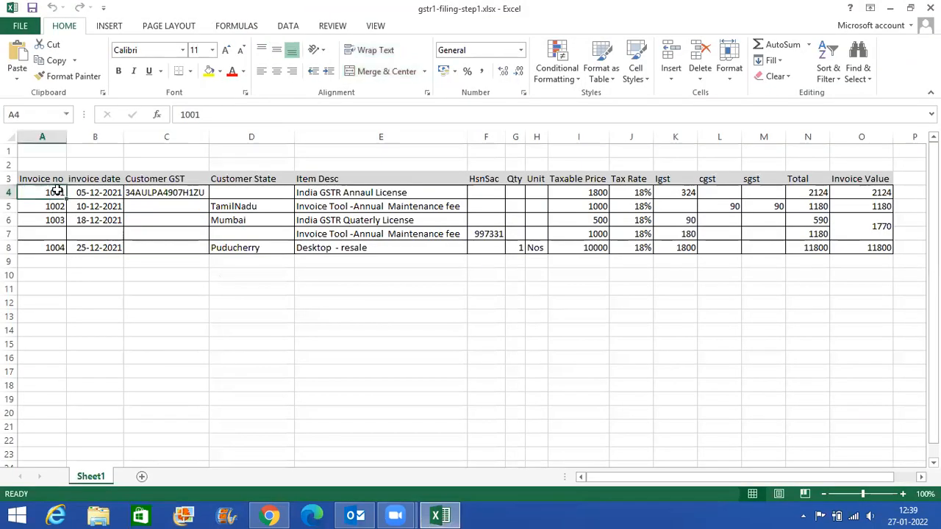
{"action": "double_click", "coordinate": [212, 114]}
{"action": "key", "text": "ctrl+c"}
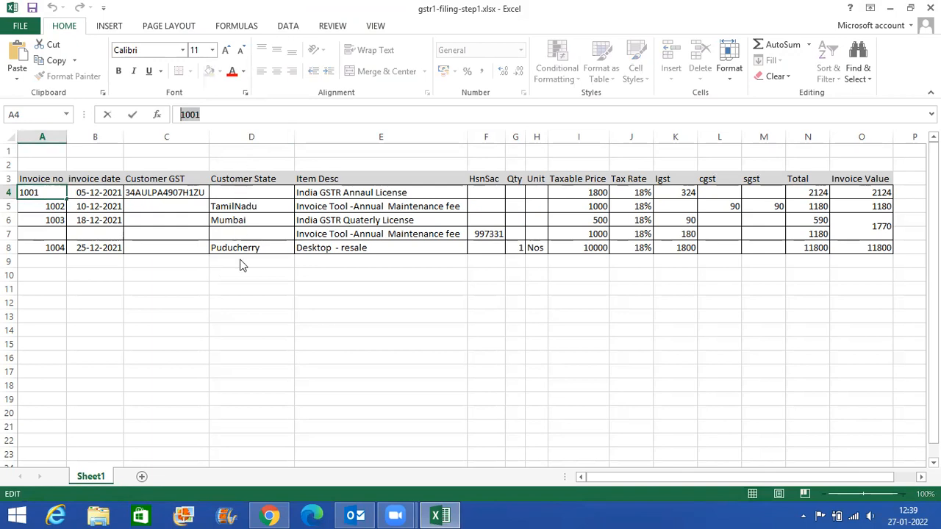
{"action": "key", "text": "alt+Tab"}
{"action": "left_click", "coordinate": [93, 380]}
{"action": "key", "text": "ctrl+v"}
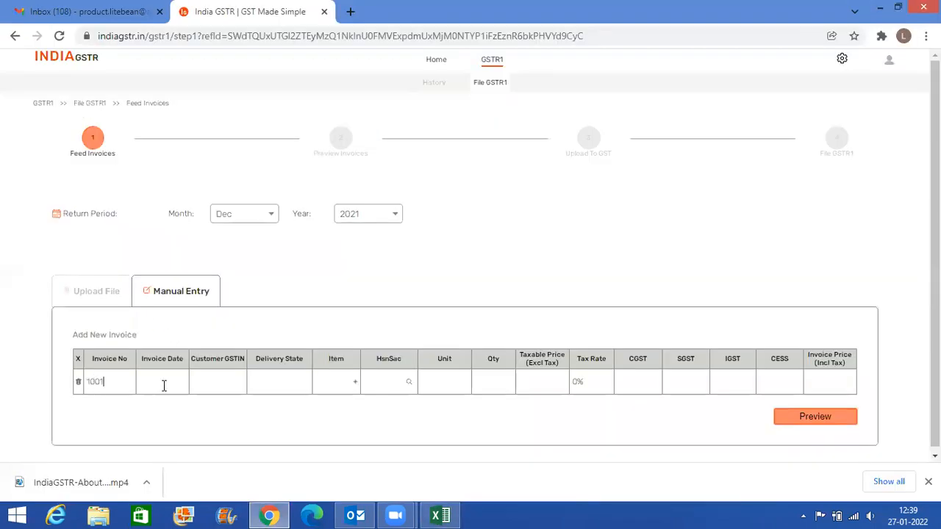
- Set the new invoice's date to 05-12-2021, matching cell B4 of the Excel workbook
{"action": "left_click", "coordinate": [162, 384]}
{"action": "key", "text": "alt+Tab"}
{"action": "left_click", "coordinate": [99, 192]}
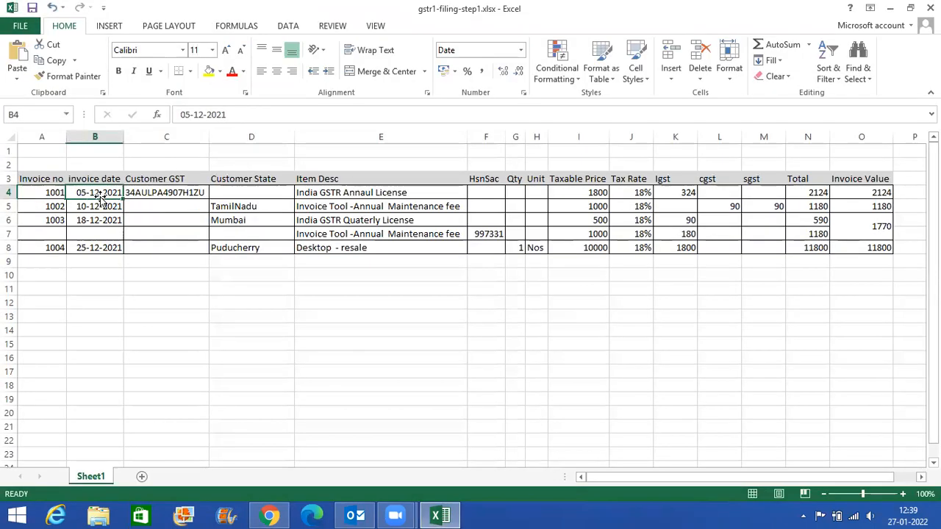
{"action": "key", "text": "alt+Tab"}
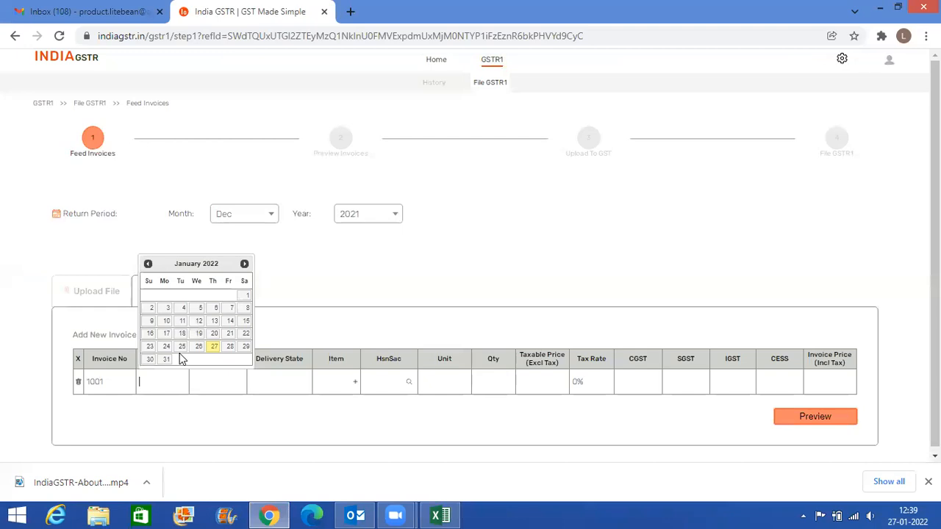
{"action": "left_click", "coordinate": [148, 263]}
{"action": "key", "text": "alt+Tab"}
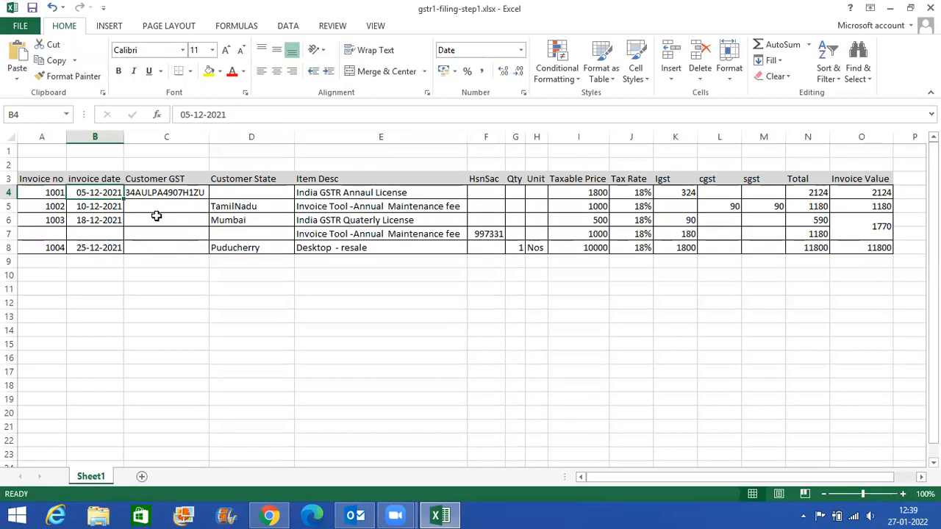
{"action": "key", "text": "alt+Tab"}
{"action": "left_click", "coordinate": [151, 308]}
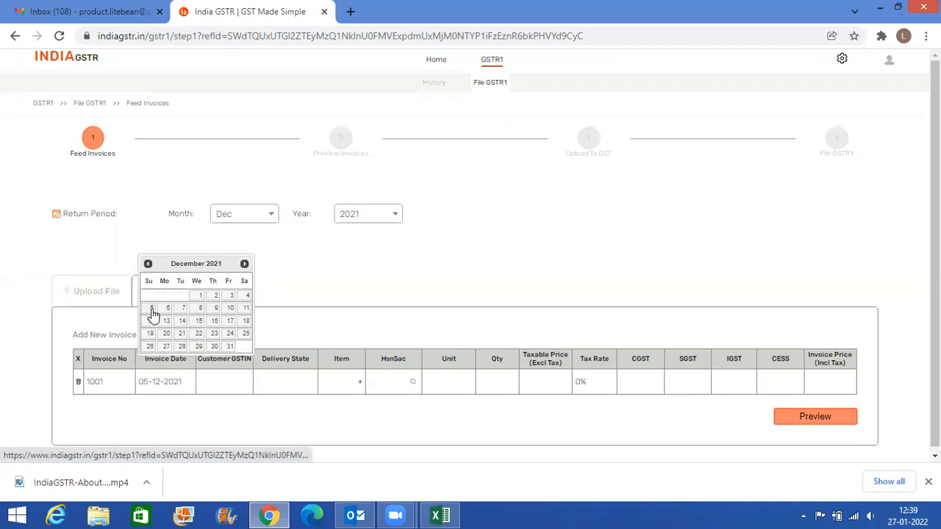
- Copy the customer's GST number from cell C4 of the Excel workbook into the invoice's Customer GSTIN field in India GSTR
{"action": "key", "text": "alt+Tab"}
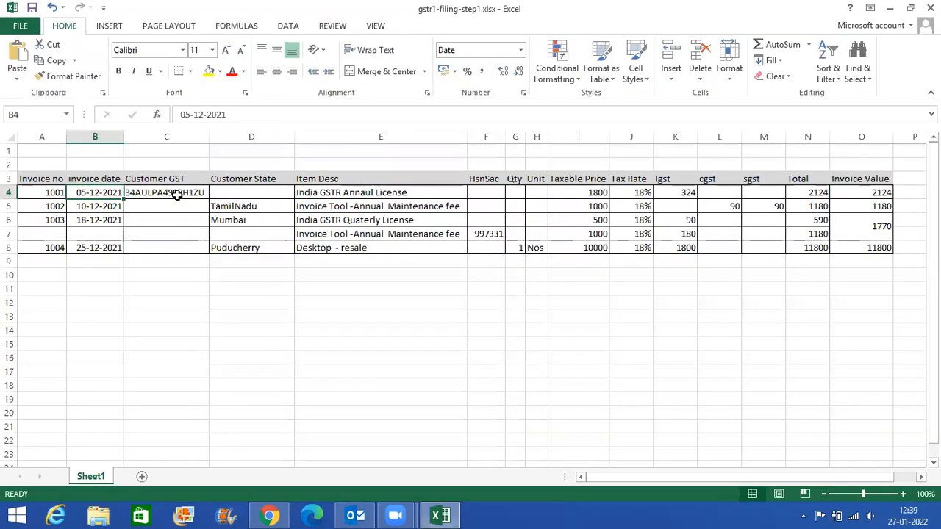
{"action": "left_click", "coordinate": [177, 194]}
{"action": "double_click", "coordinate": [177, 194]}
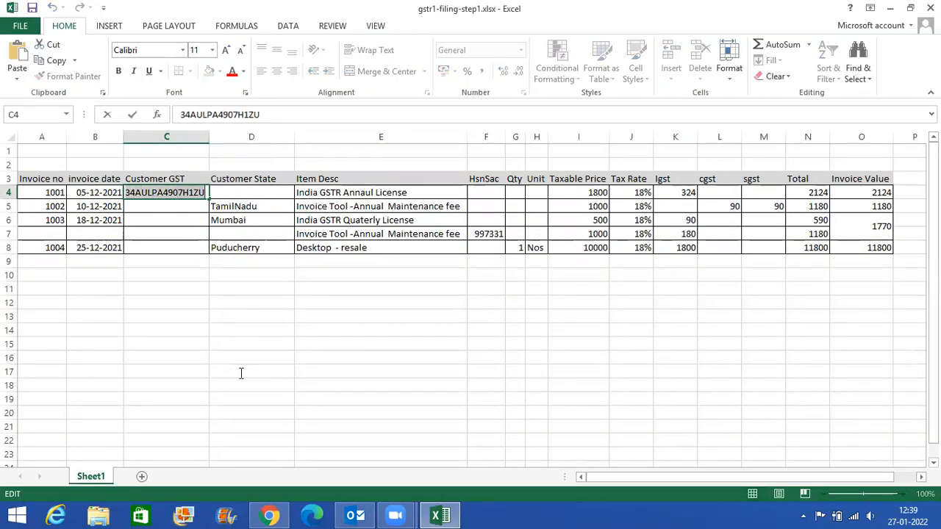
{"action": "key", "text": "alt+Tab"}
{"action": "left_click", "coordinate": [205, 385]}
{"action": "type", "text": "34AACLPA4907H1ZU"}
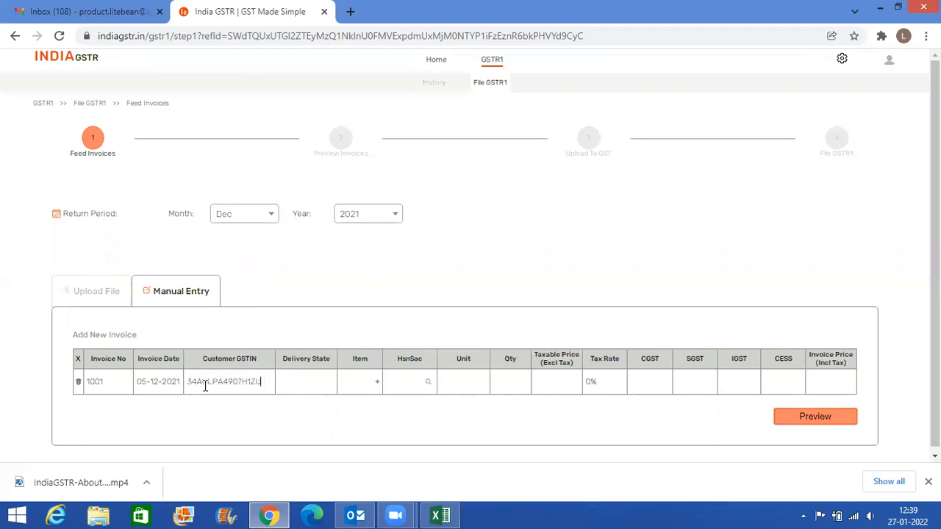
{"action": "double_click", "coordinate": [260, 383]}
{"action": "left_click", "coordinate": [268, 385]}
{"action": "type", "text": "asdfasdfasdfasd"}
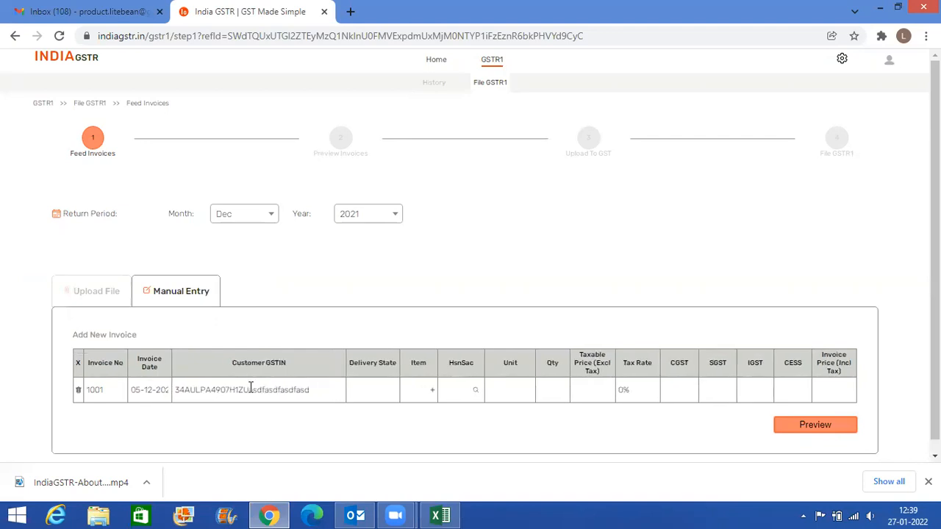
{"action": "left_click_drag", "start_coordinate": [249, 390], "coordinate": [311, 390]}
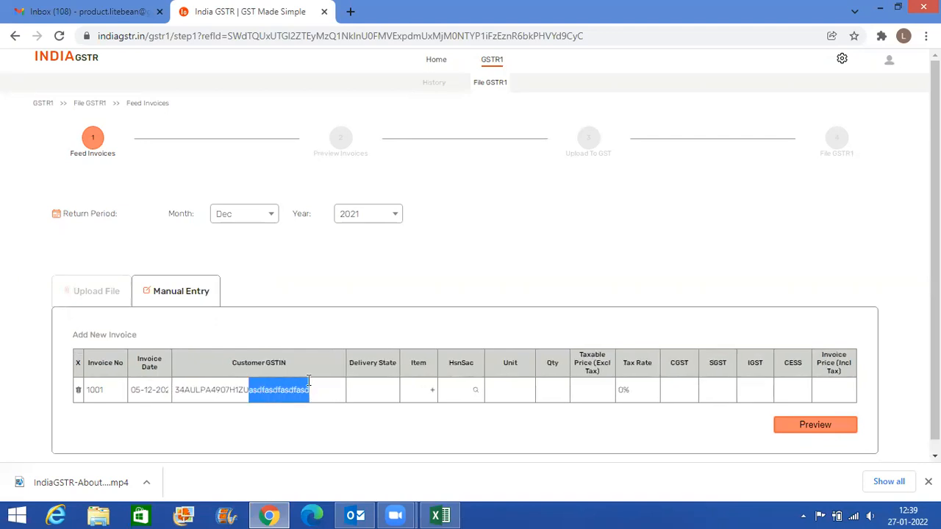
{"action": "key", "text": "BackSpace"}
- Copy the item description from cell E4 of the Excel workbook into the invoice's Item field in India GSTR
{"action": "key", "text": "alt+Tab"}
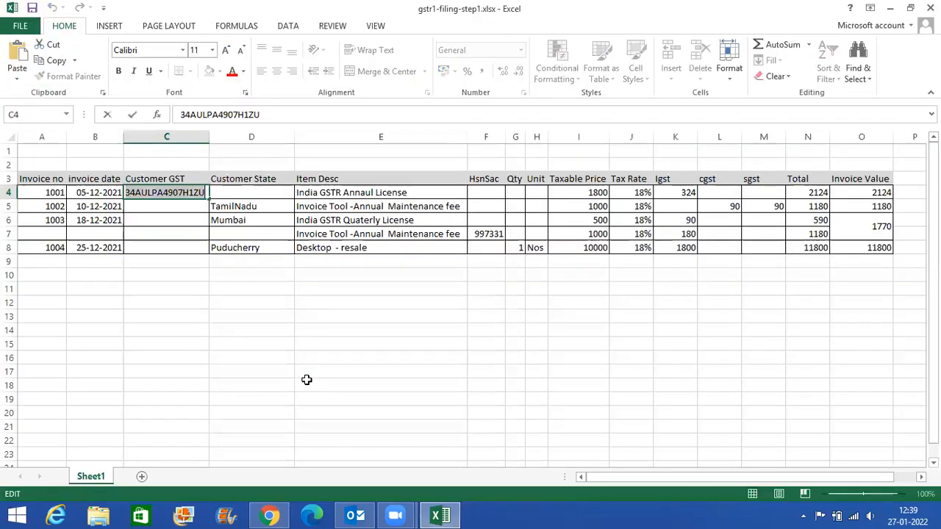
{"action": "left_click", "coordinate": [246, 192]}
{"action": "key", "text": "alt+Tab"}
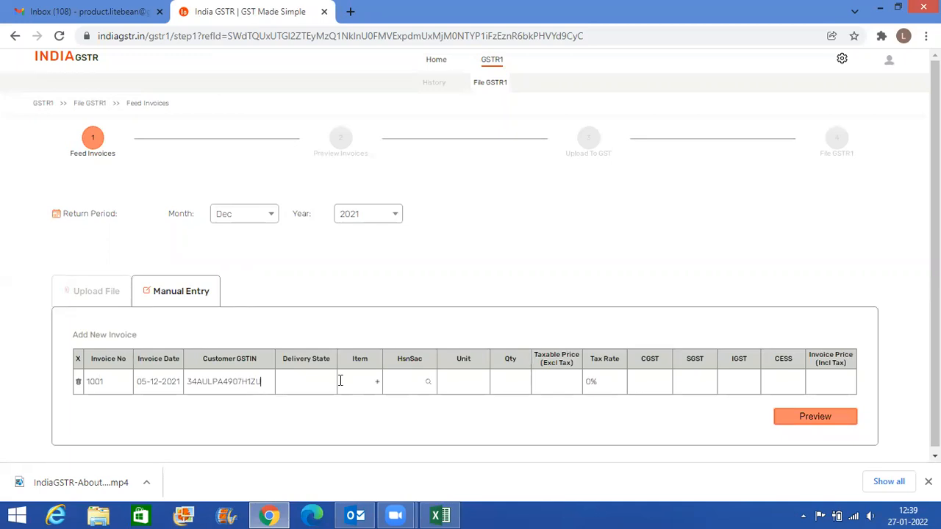
{"action": "key", "text": "alt+Tab"}
{"action": "left_click", "coordinate": [327, 196]}
{"action": "key", "text": "alt"}
{"action": "left_click_drag", "start_coordinate": [303, 114], "coordinate": [177, 114]}
{"action": "key", "text": "ctrl+c"}
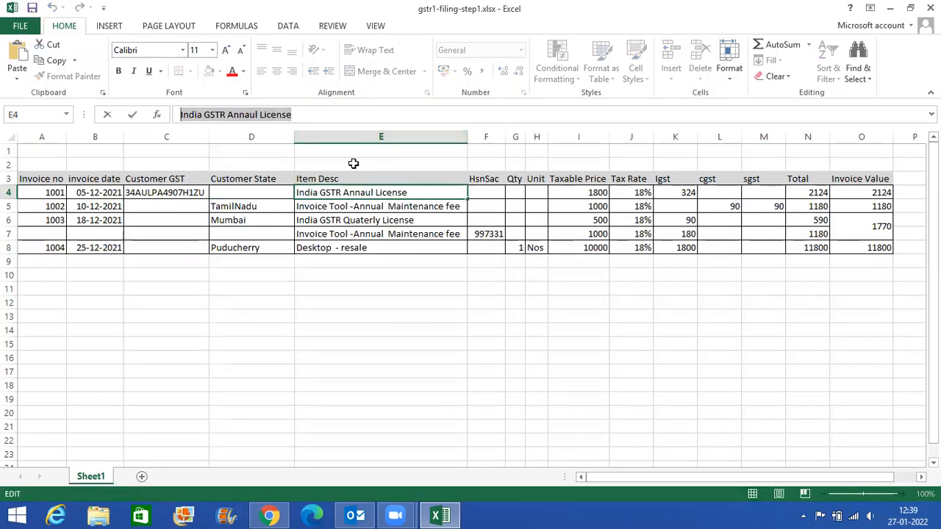
{"action": "key", "text": "alt+Tab"}
{"action": "left_click", "coordinate": [359, 383]}
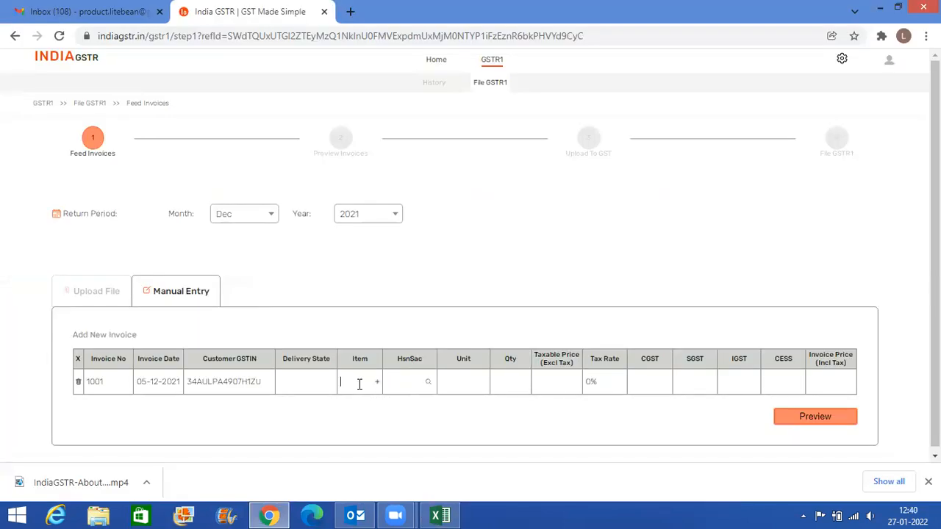
{"action": "key", "text": "ctrl+v"}
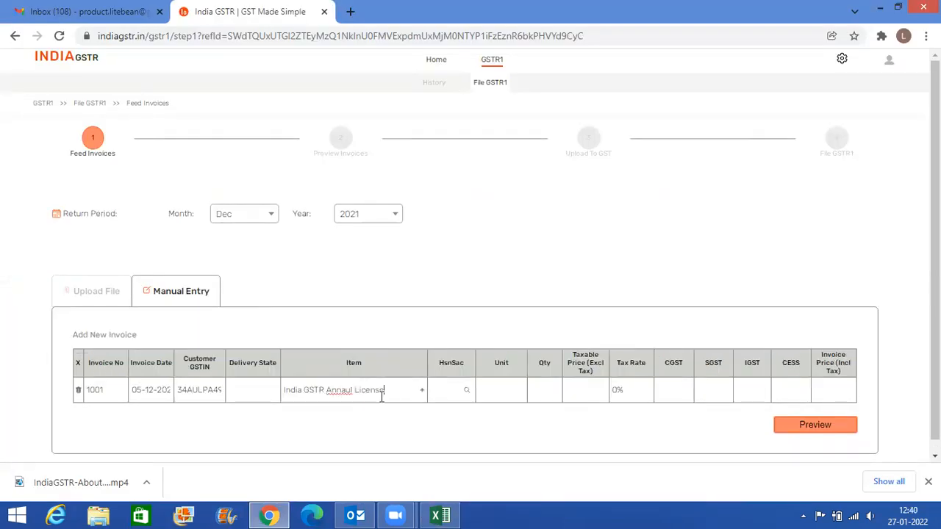
- Correct the spelling in the invoice's Item field so it reads India GSTR Annual License
{"action": "left_click", "coordinate": [347, 388]}
{"action": "key", "text": "BackSpace"}
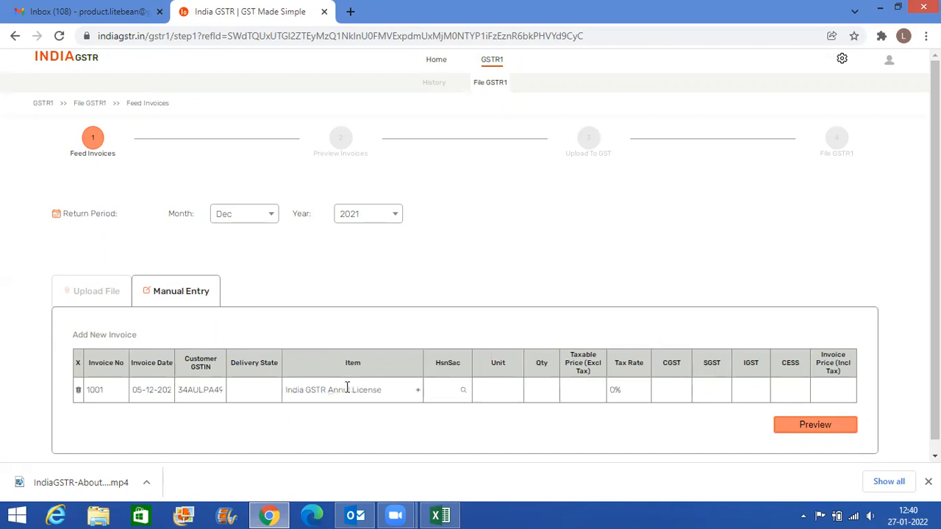
{"action": "type", "text": "a"}
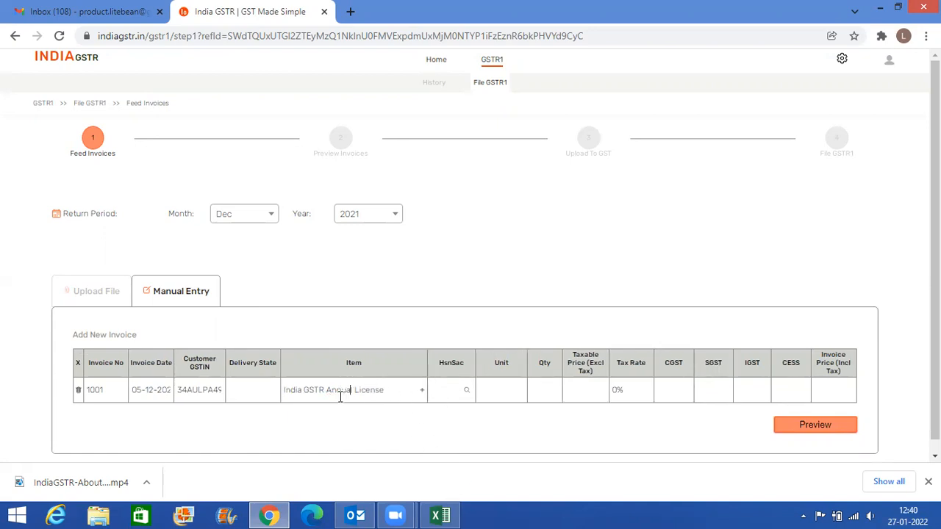
- Check the first invoice's HsnSac cell F4 in Excel and open the HSN-SAC search for the invoice item in India GSTR
{"action": "key", "text": "alt+Tab"}
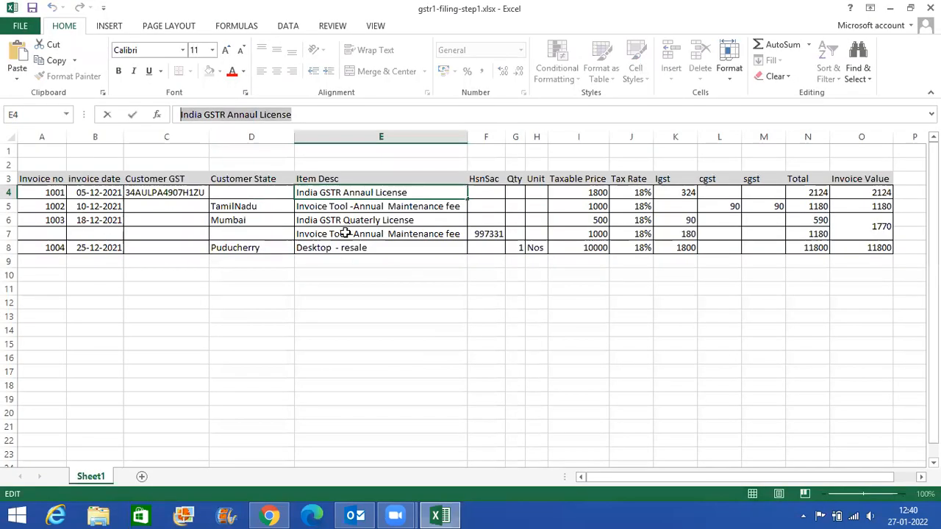
{"action": "left_click", "coordinate": [488, 196]}
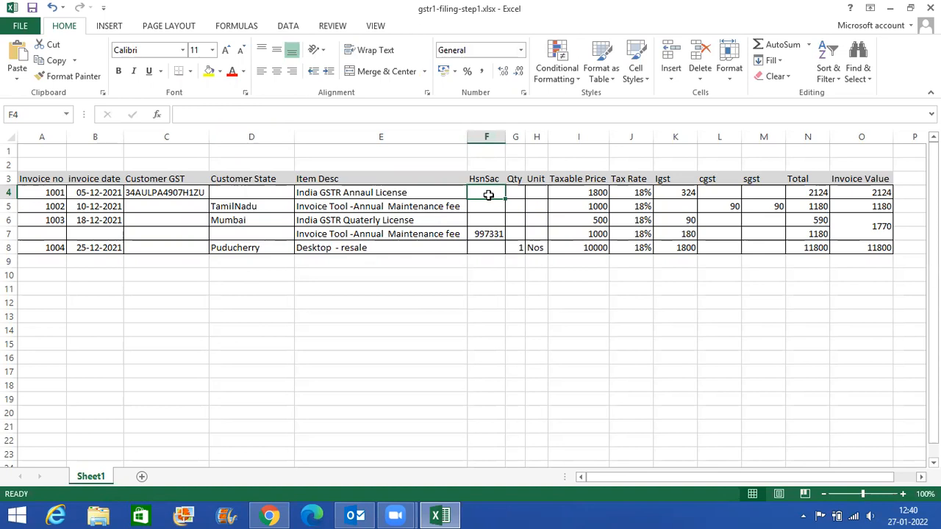
{"action": "key", "text": "alt+Tab"}
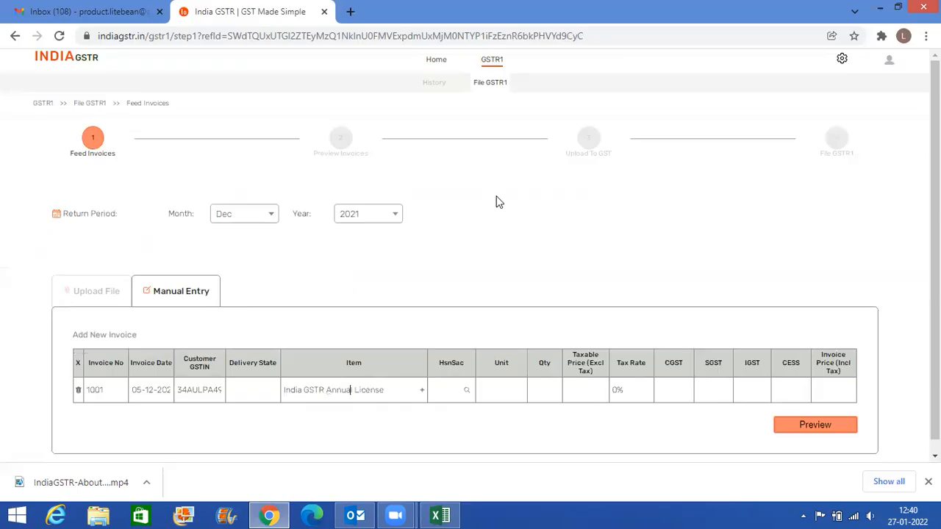
{"action": "key", "text": "alt+Tab"}
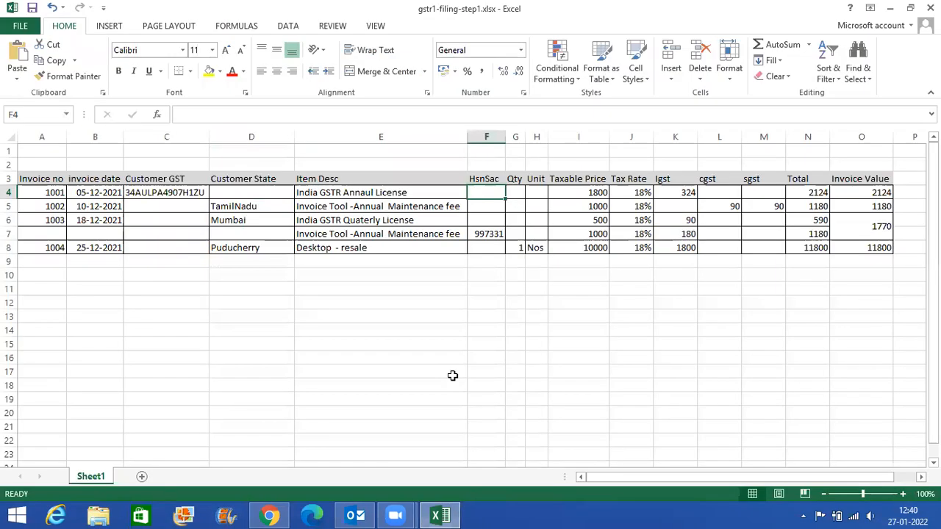
{"action": "key", "text": "alt+Tab"}
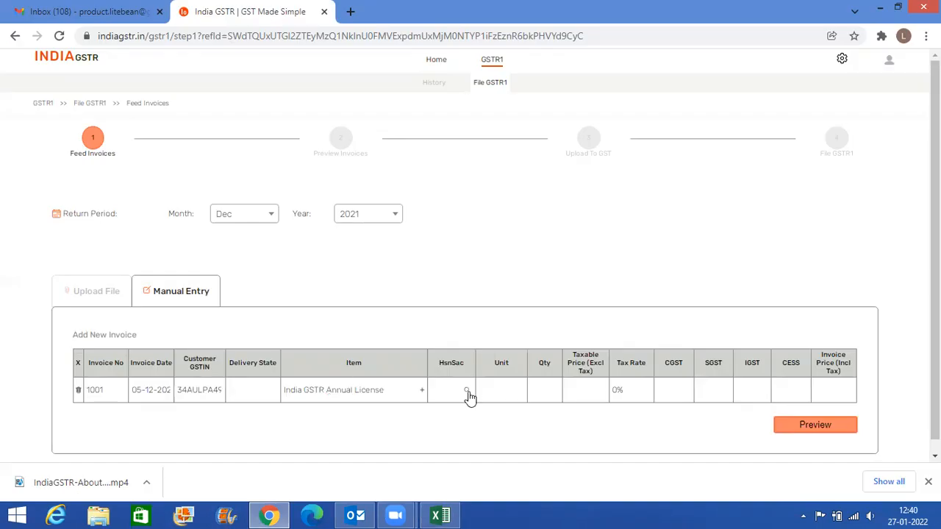
{"action": "left_click", "coordinate": [467, 392]}
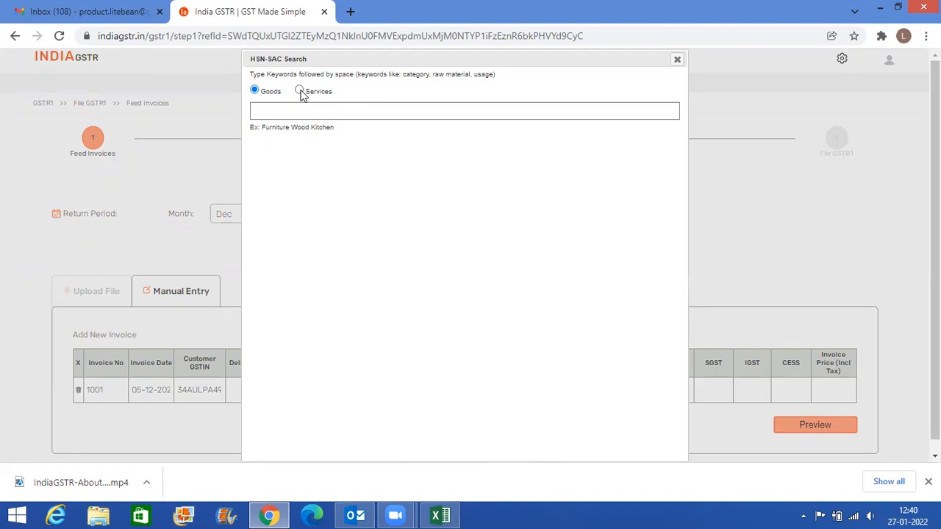
- Check the item description in Excel cell E4, and search the HSN-SAC codes under Services with the keyword software
{"action": "key", "text": "alt+Tab"}
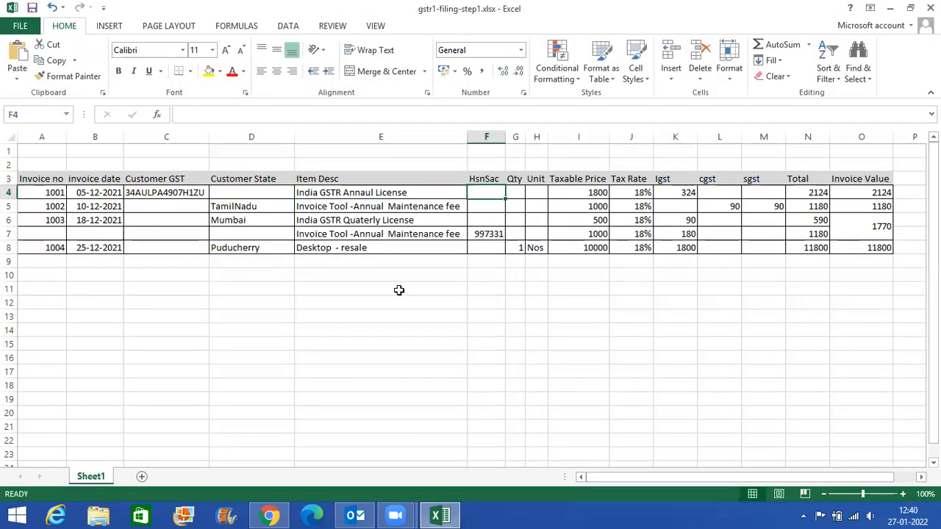
{"action": "left_click", "coordinate": [375, 194]}
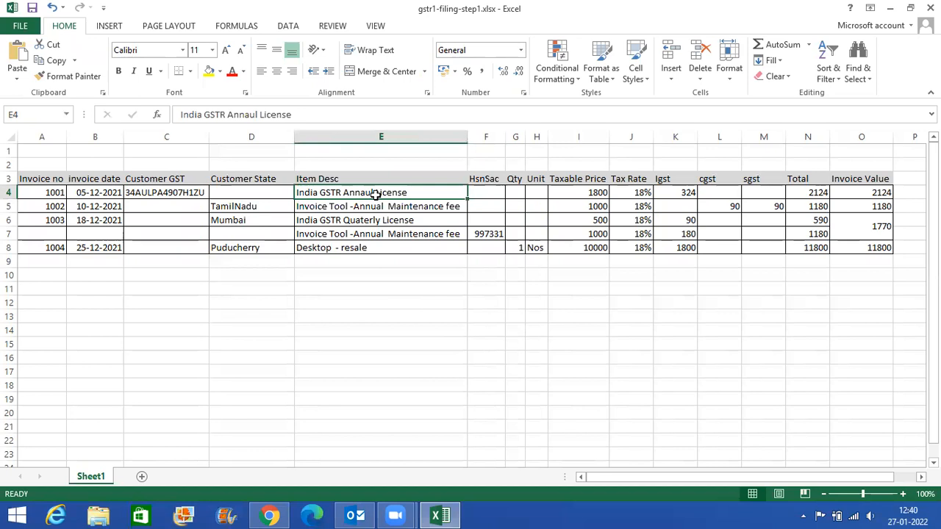
{"action": "key", "text": "alt+Tab"}
{"action": "left_click", "coordinate": [300, 92]}
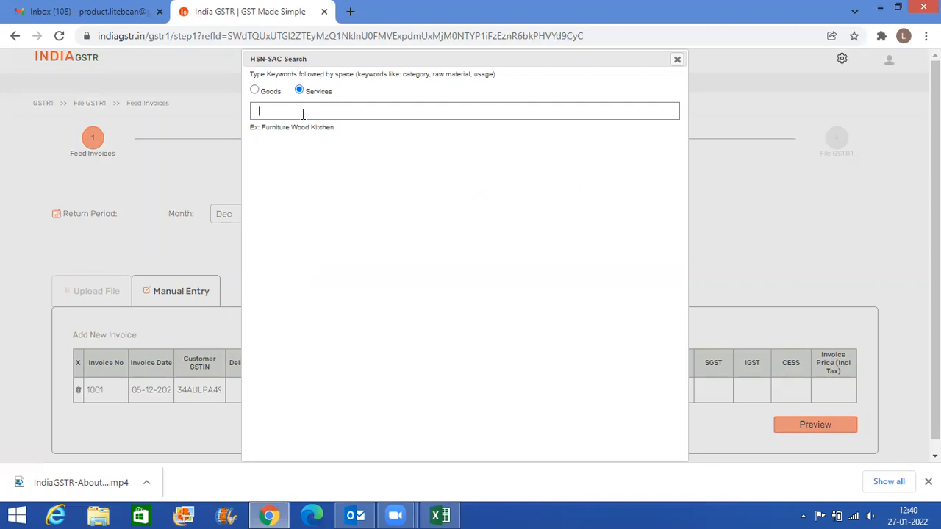
{"action": "type", "text": "software"}
{"action": "key", "text": "space"}
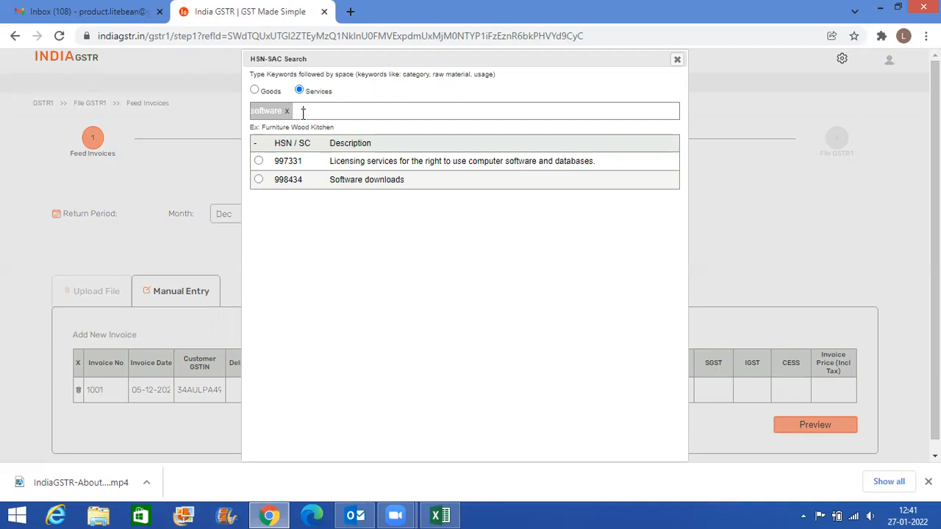
- Narrow the code search with the keyword data and choose 997331, licensing services for computer software and databases
{"action": "type", "text": "database"}
{"action": "key", "text": "BackSpace"}
{"action": "key", "text": "BackSpace"}
{"action": "key", "text": "BackSpace"}
{"action": "key", "text": "BackSpace"}
{"action": "key", "text": "space"}
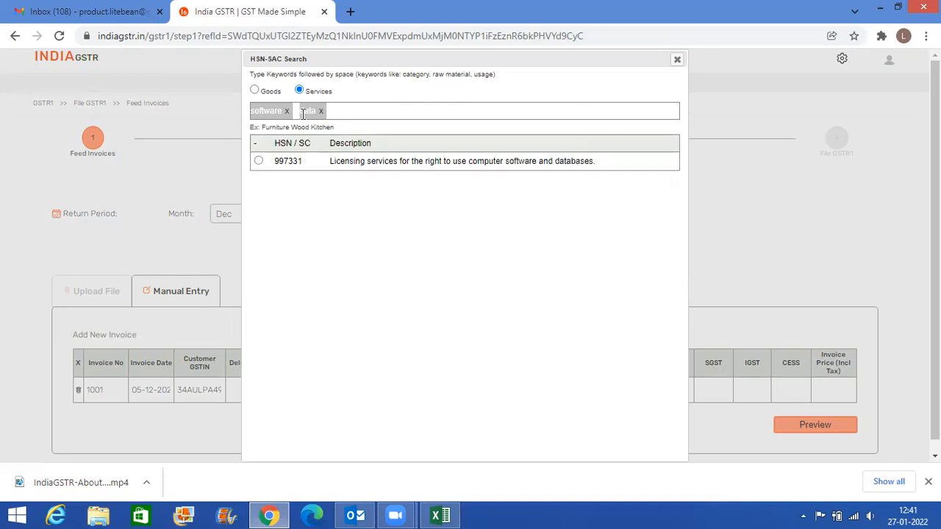
{"action": "double_click", "coordinate": [284, 162]}
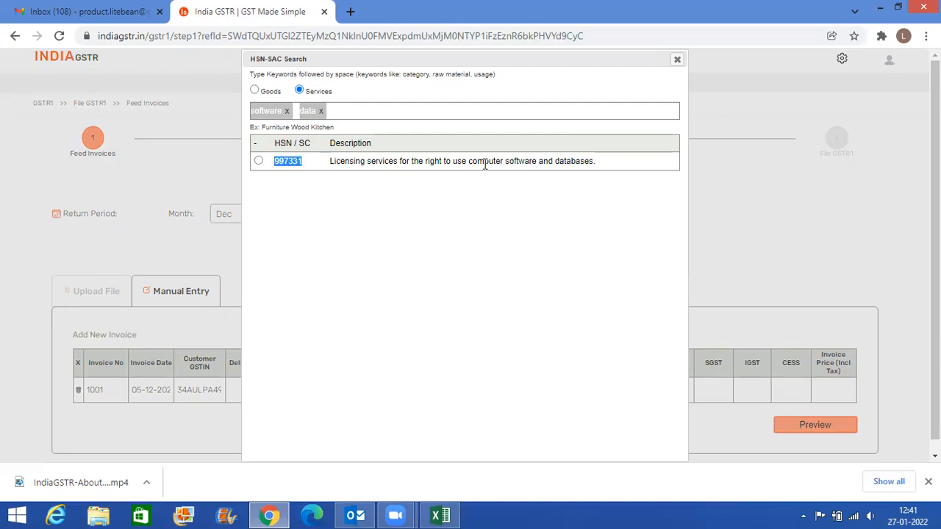
{"action": "left_click", "coordinate": [259, 162]}
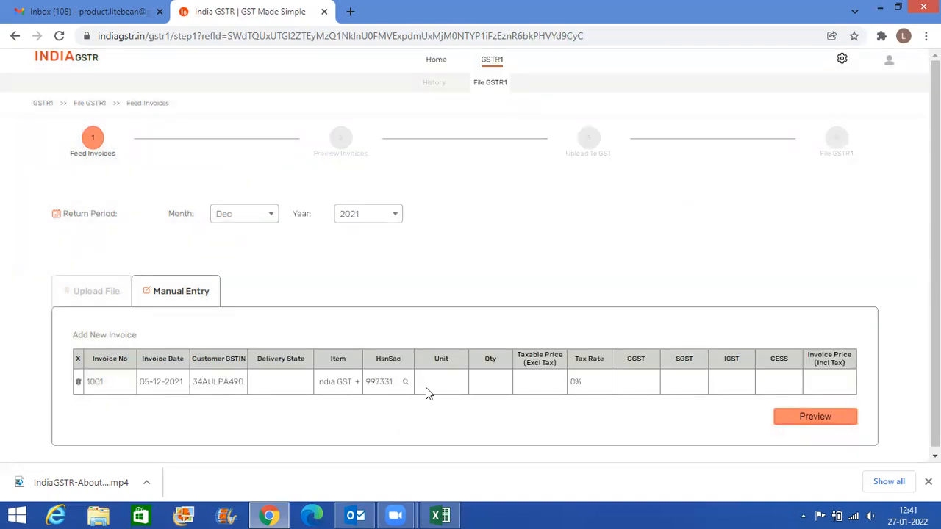
- Copy the taxable price 1800 from cell I4 of the Excel workbook into the invoice's Taxable Price field in India GSTR
{"action": "key", "text": "alt+Tab"}
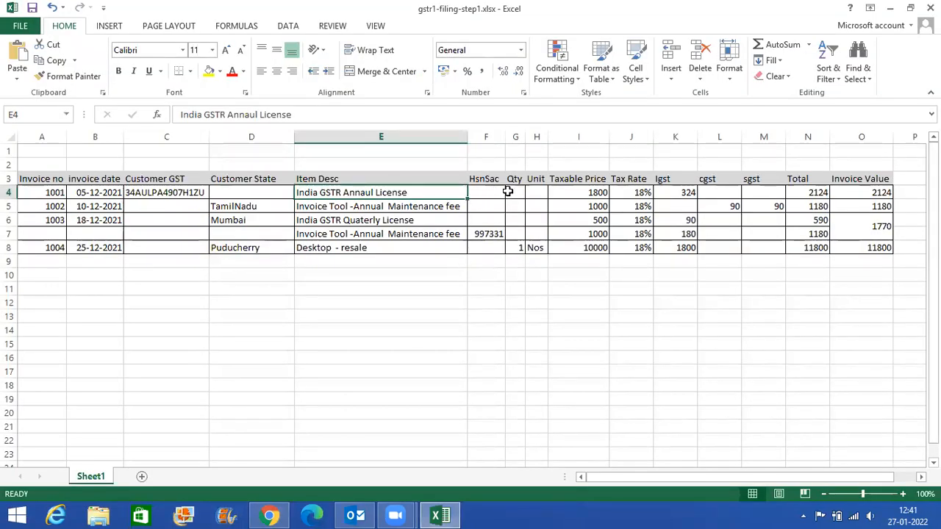
{"action": "key", "text": "alt+Tab"}
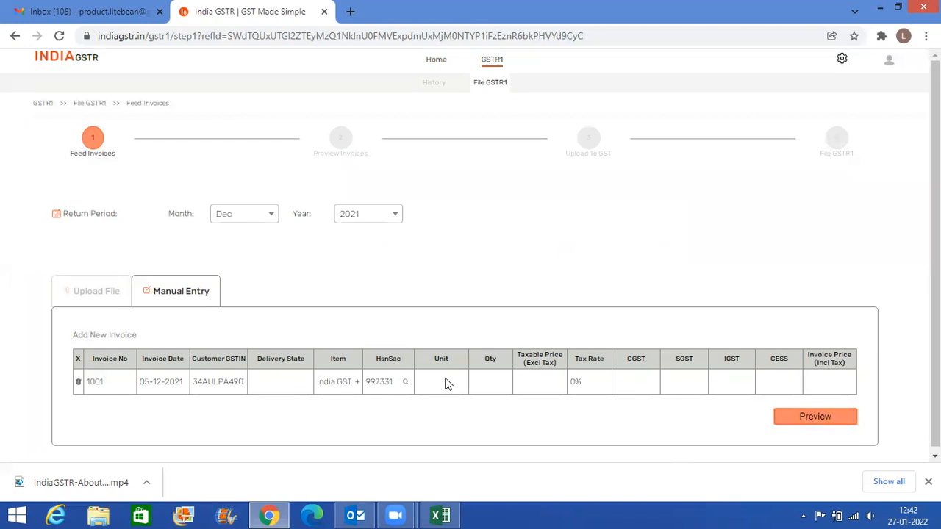
{"action": "key", "text": "alt+Tab"}
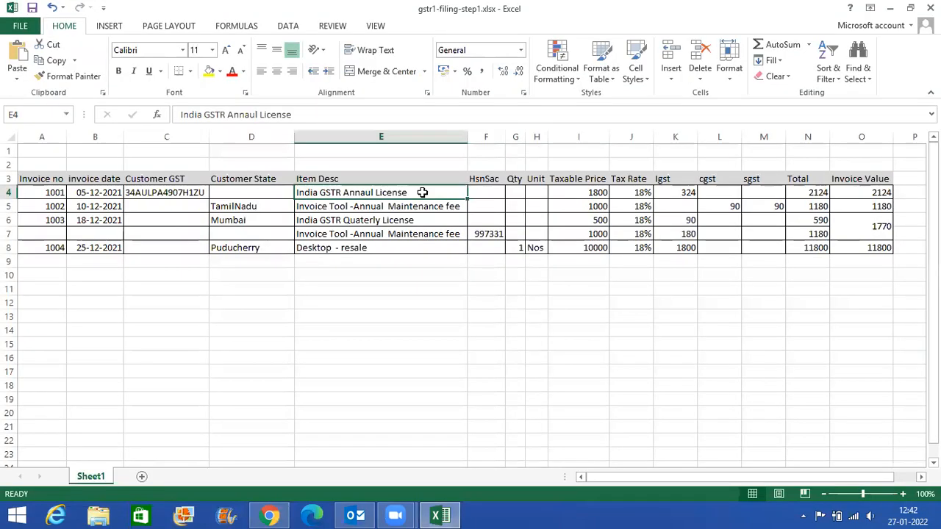
{"action": "left_click", "coordinate": [597, 192]}
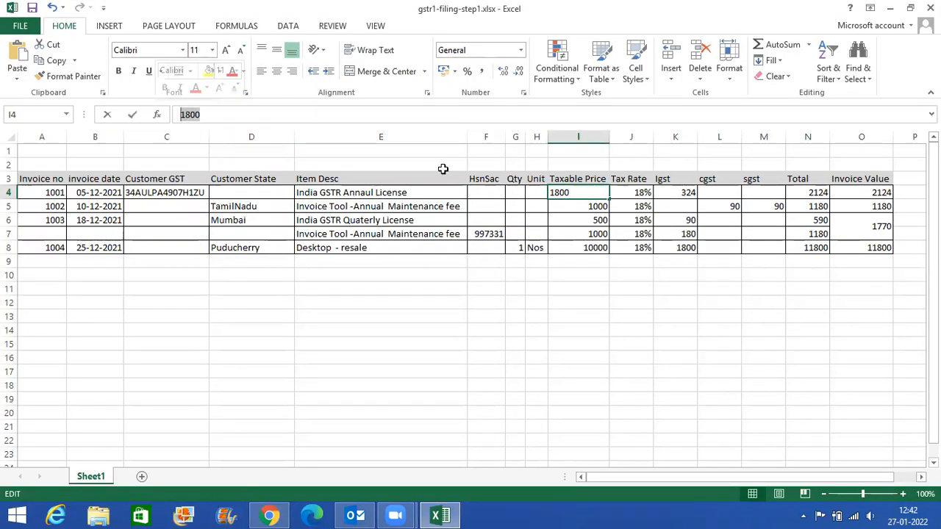
{"action": "key", "text": "alt+Tab"}
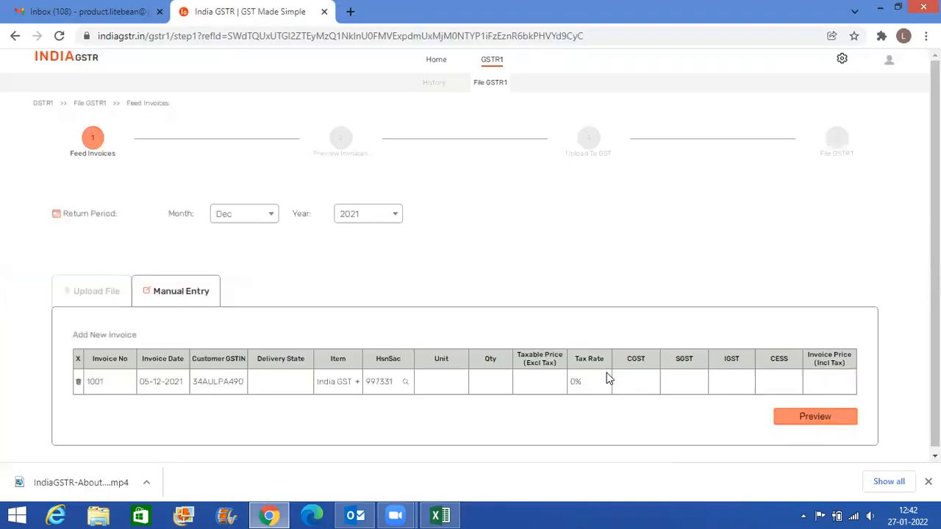
{"action": "left_click", "coordinate": [536, 380]}
{"action": "type", "text": "1800"}
- Set the invoice's tax rate to 18% in India GSTR, following the first invoice row in Excel
{"action": "key", "text": "alt+Tab"}
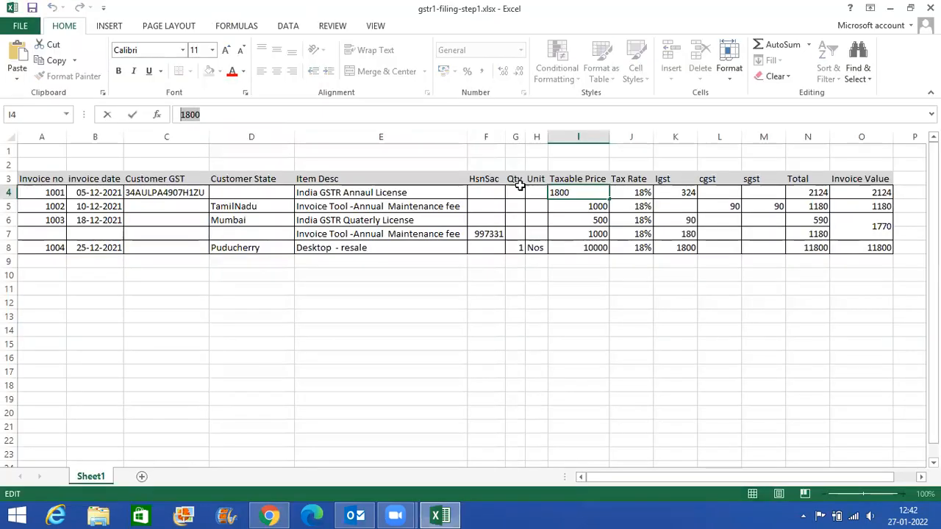
{"action": "key", "text": "alt+Tab"}
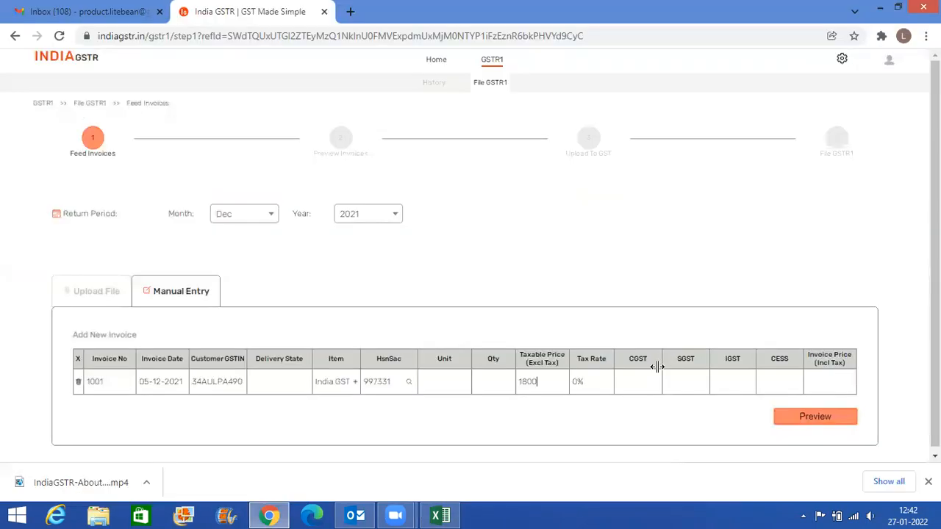
{"action": "left_click", "coordinate": [600, 389]}
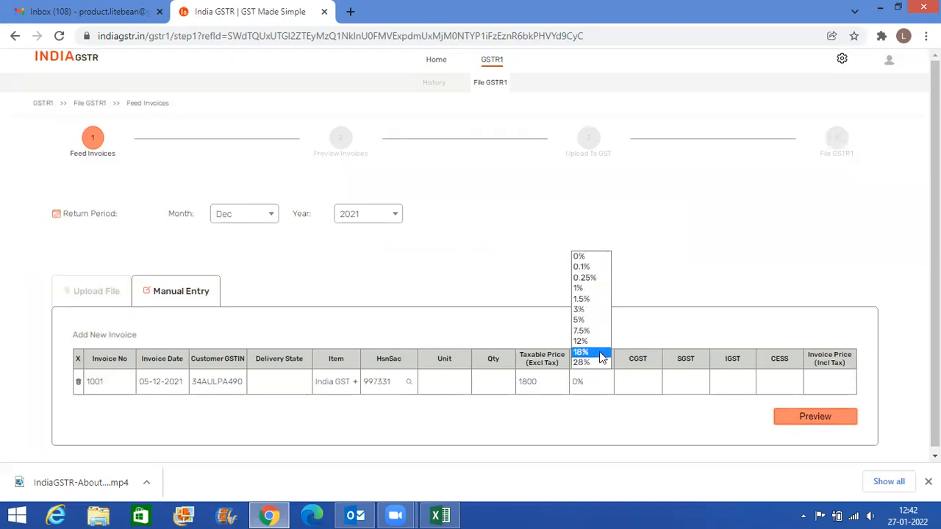
{"action": "left_click", "coordinate": [599, 355]}
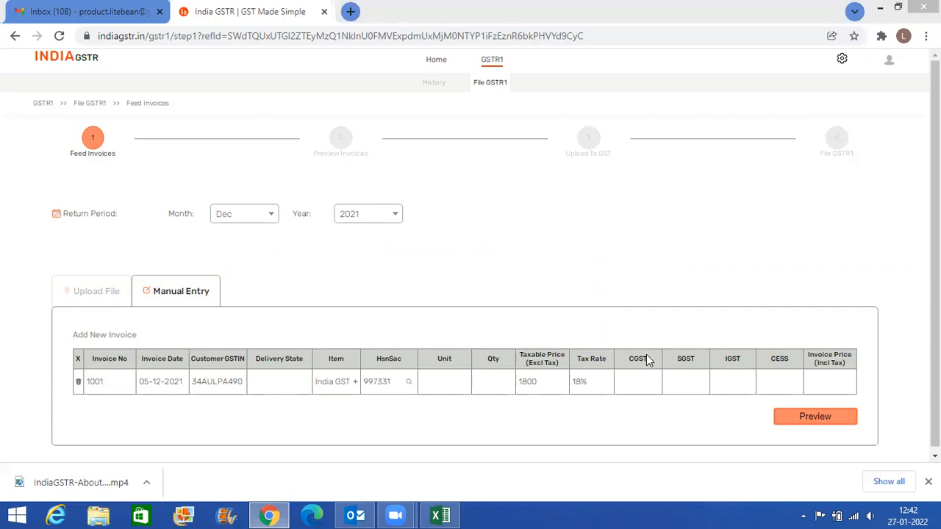
- Copy the IGST amount 324 from cell K4 of the Excel workbook into invoice 1001's IGST field in India GSTR
{"action": "key", "text": "alt+Tab"}
{"action": "left_click", "coordinate": [684, 193]}
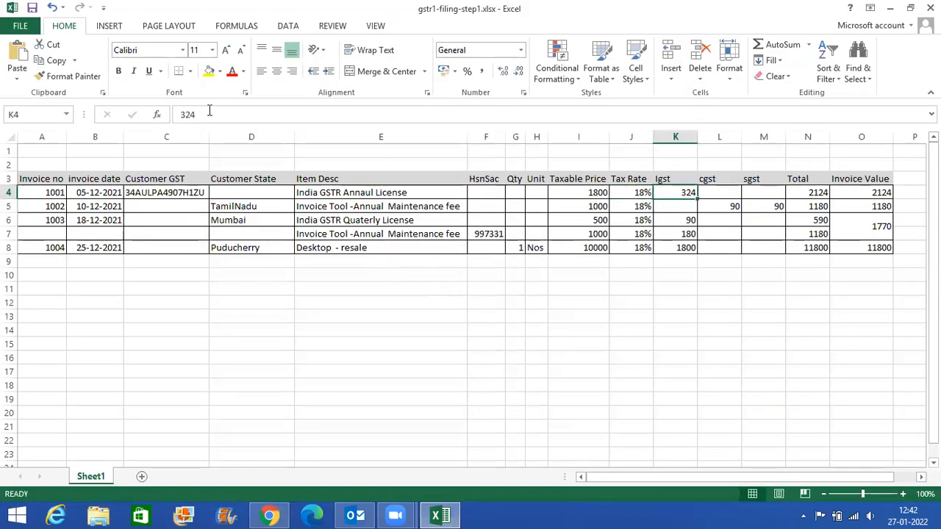
{"action": "key", "text": "F2"}
{"action": "key", "text": "alt+Tab"}
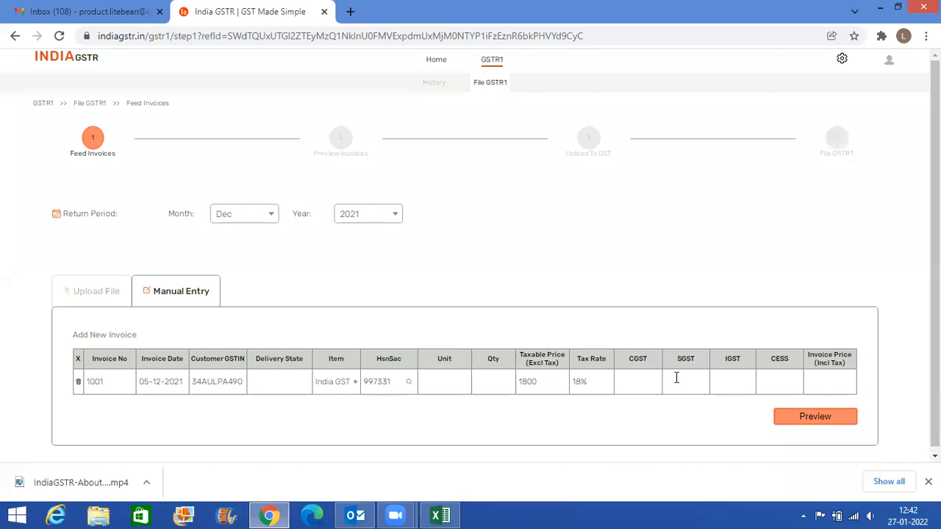
{"action": "type", "text": "324"}
- Copy the invoice value 2124 from cell O4 of the Excel workbook into invoice 1001's Invoice Price field in India GSTR
{"action": "key", "text": "alt+Tab"}
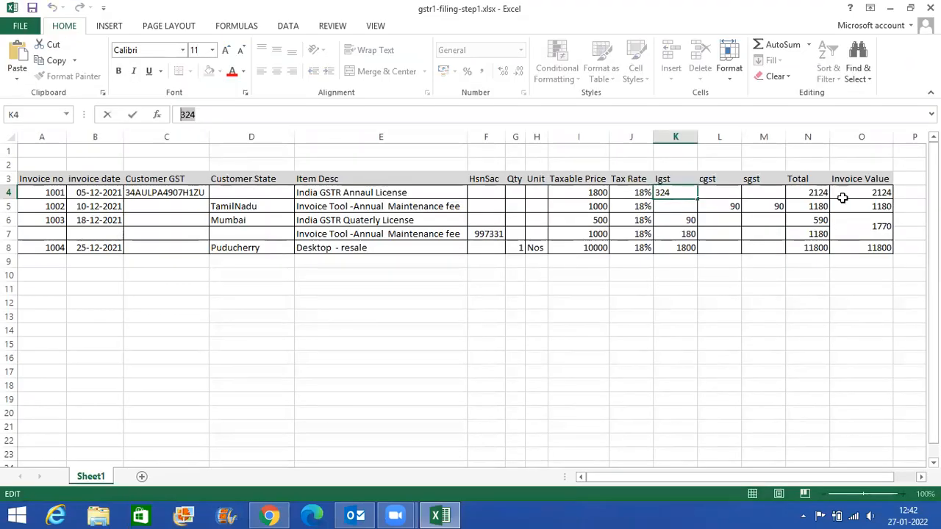
{"action": "left_click", "coordinate": [811, 193]}
{"action": "left_click", "coordinate": [874, 193]}
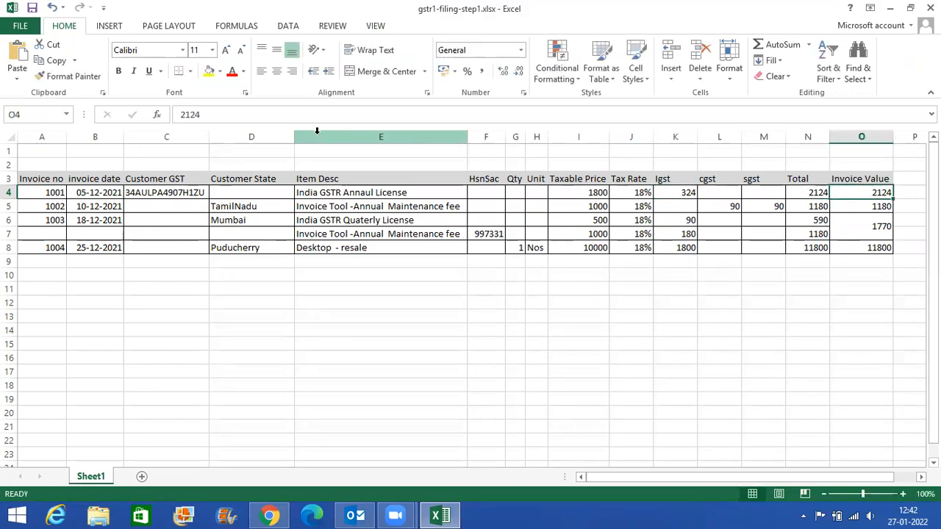
{"action": "double_click", "coordinate": [235, 113]}
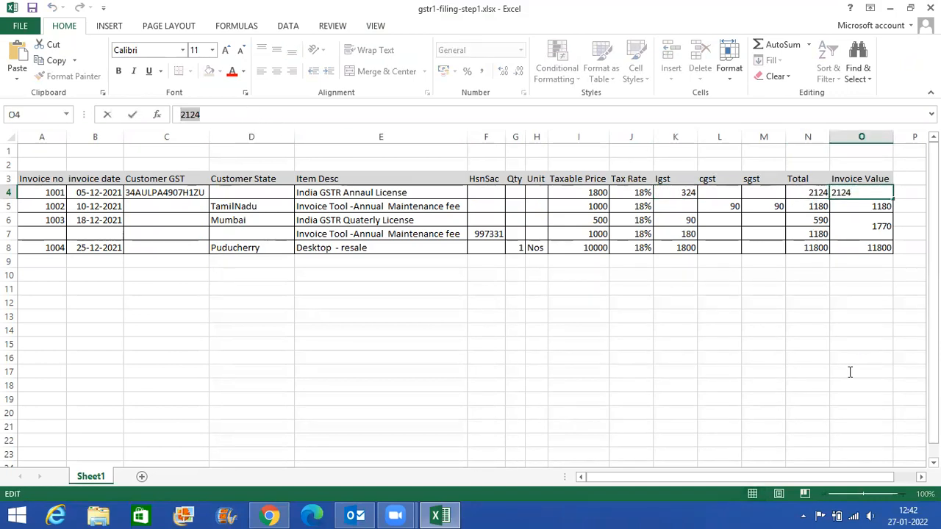
{"action": "key", "text": "alt+Tab"}
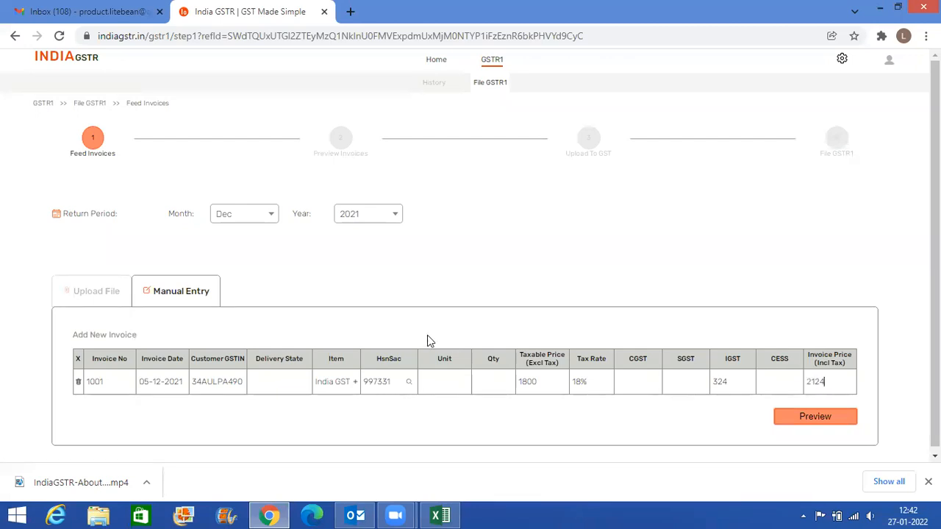
- Add a new invoice row with the placeholder invoice number asdfasd, and delete that row
{"action": "left_click", "coordinate": [107, 340]}
{"action": "scroll", "coordinate": [112, 368], "scroll_direction": "down", "scroll_amount": 1}
{"action": "left_click", "coordinate": [106, 377]}
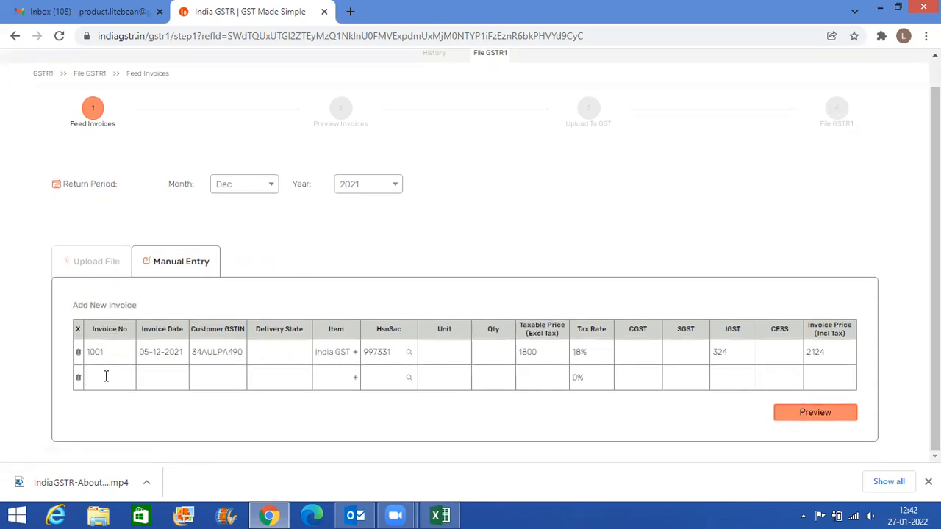
{"action": "type", "text": "asdfasd"}
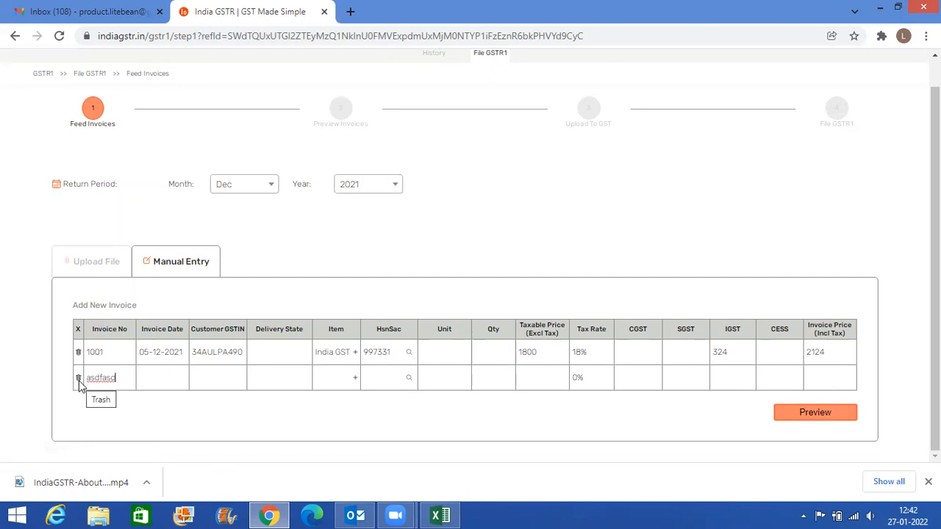
{"action": "left_click", "coordinate": [79, 377]}
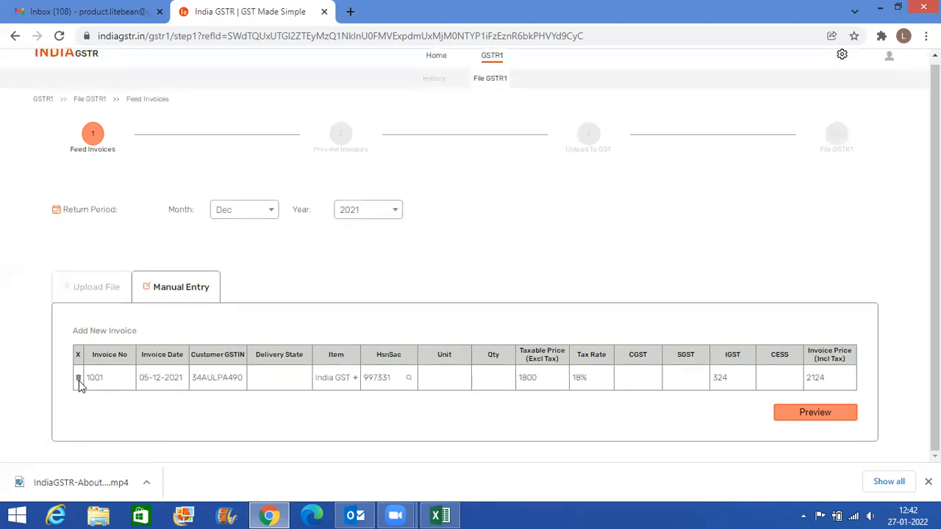
- Add a new invoice row in India GSTR and copy invoice number 1002 into it from Excel cell A5
{"action": "left_click", "coordinate": [103, 334]}
{"action": "key", "text": "alt+Tab"}
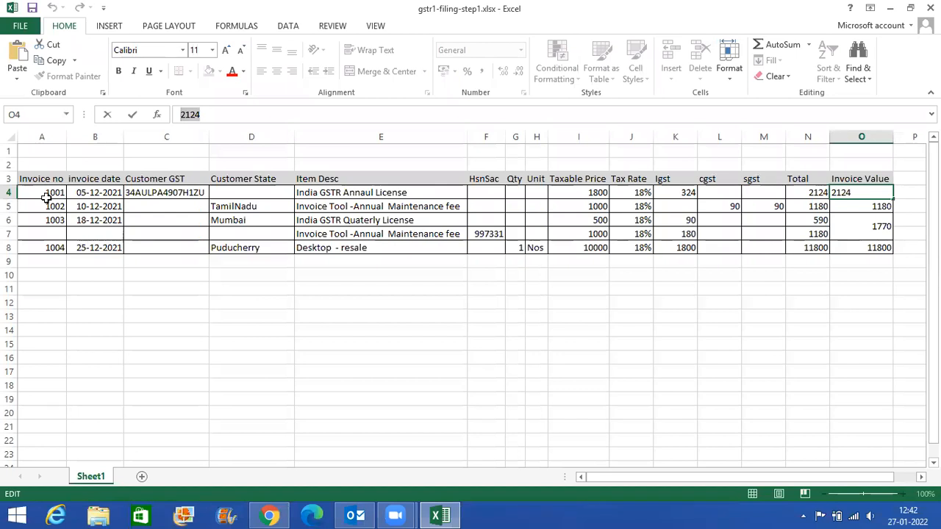
{"action": "left_click", "coordinate": [44, 206]}
{"action": "left_click_drag", "start_coordinate": [226, 116], "coordinate": [129, 107]}
{"action": "key", "text": "ctrl+c"}
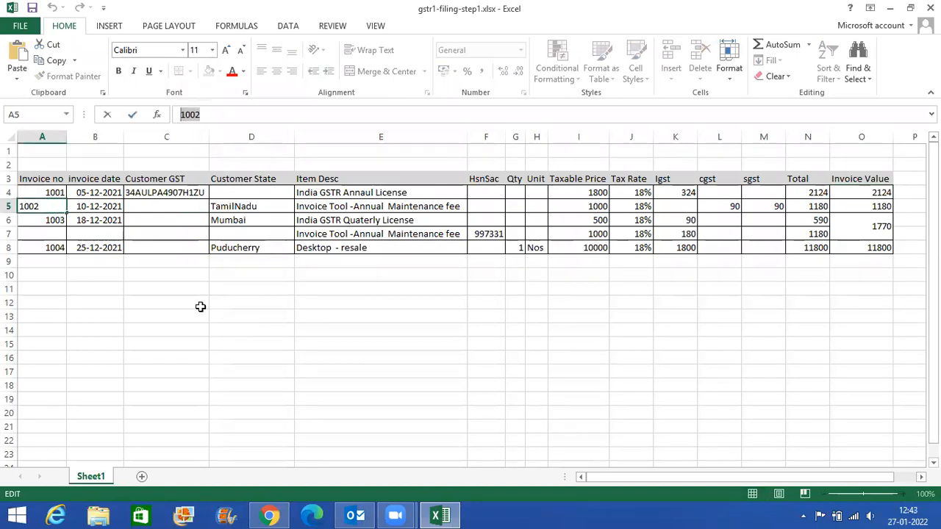
{"action": "key", "text": "alt+Tab"}
{"action": "key", "text": "ctrl+v"}
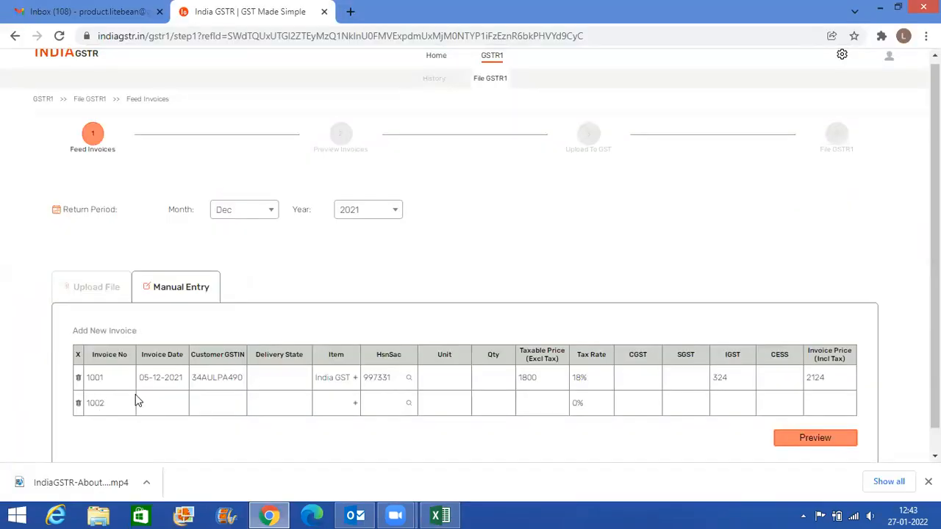
- Try the extended format 1002/BES/2021/00-1 in the second row's Invoice No field, and remove the added suffix
{"action": "type", "text": "/BES/LEF"}
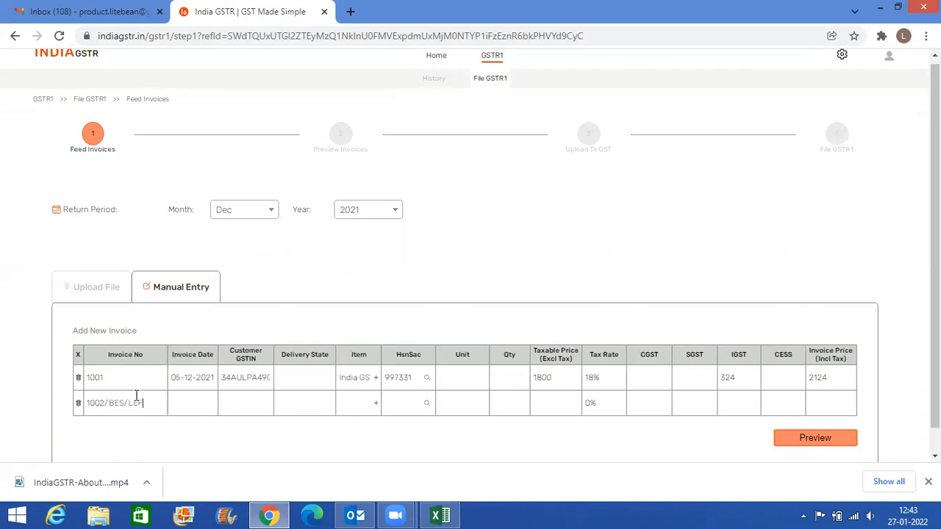
{"action": "key", "text": "BackSpace"}
{"action": "key", "text": "BackSpace"}
{"action": "key", "text": "BackSpace"}
{"action": "type", "text": "2021"}
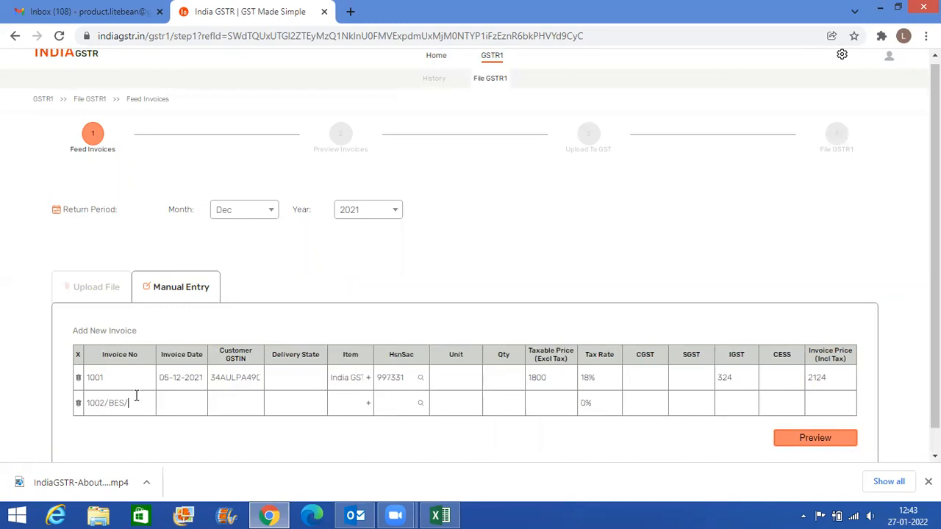
{"action": "type", "text": "/00-1"}
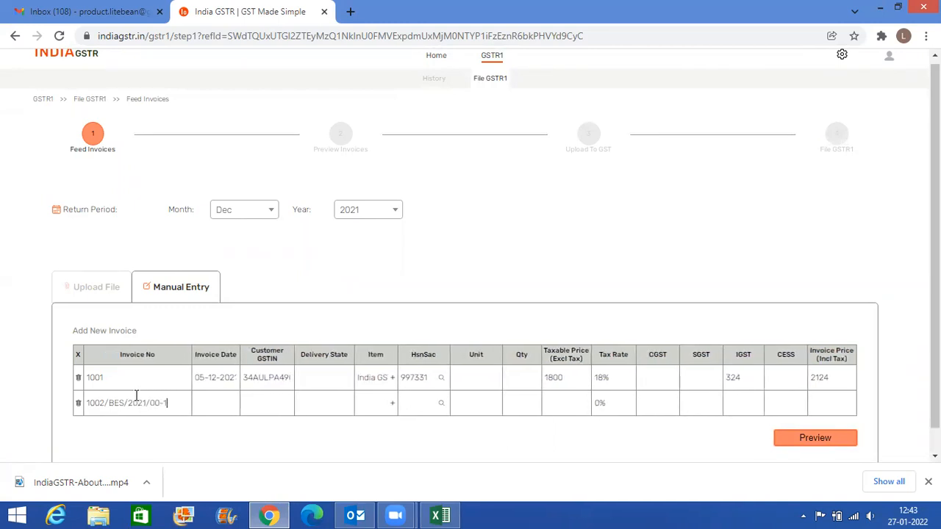
{"action": "key", "text": "BackSpace"}
{"action": "key", "text": "BackSpace"}
{"action": "key", "text": "BackSpace"}
{"action": "key", "text": "BackSpace"}
{"action": "key", "text": "BackSpace"}
{"action": "key", "text": "BackSpace"}
{"action": "key", "text": "BackSpace"}
- Check invoice 1002's date in Excel cell B5 and set its invoice date to 10-12-2021 in India GSTR
{"action": "key", "text": "Tab"}
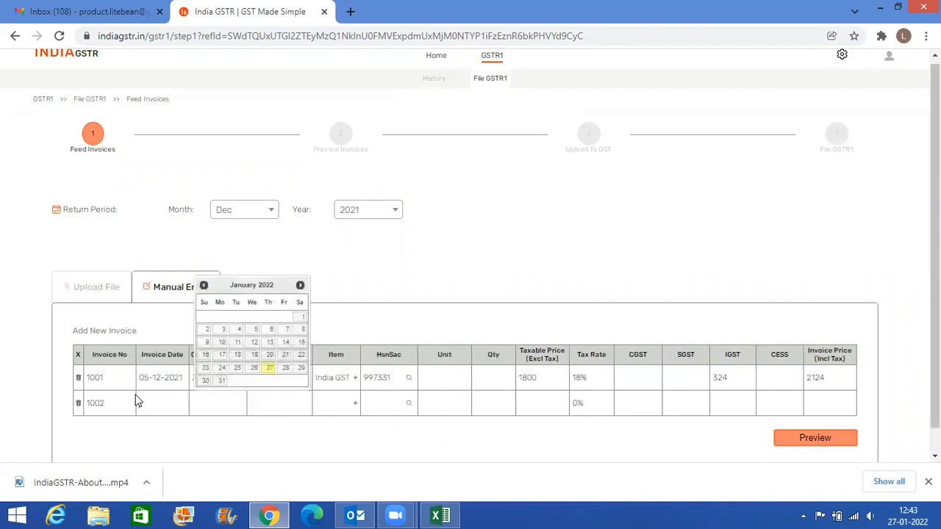
{"action": "left_click", "coordinate": [182, 437]}
{"action": "key", "text": "alt+Tab"}
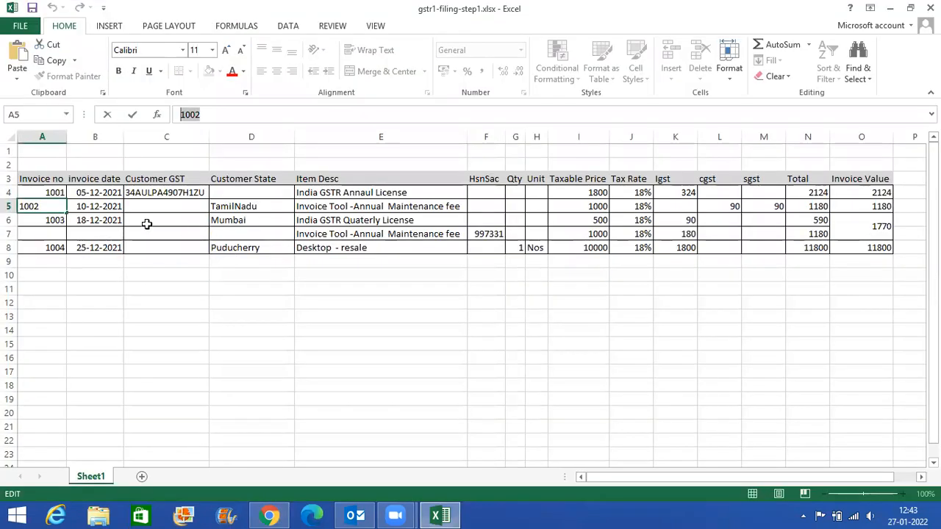
{"action": "left_click", "coordinate": [112, 207]}
{"action": "key", "text": "alt+Tab"}
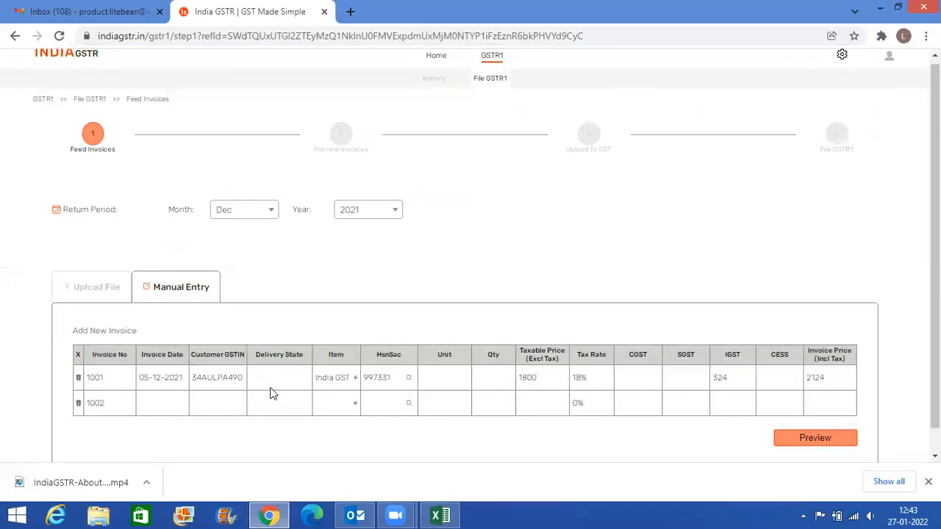
{"action": "left_click", "coordinate": [158, 397]}
{"action": "left_click", "coordinate": [149, 286]}
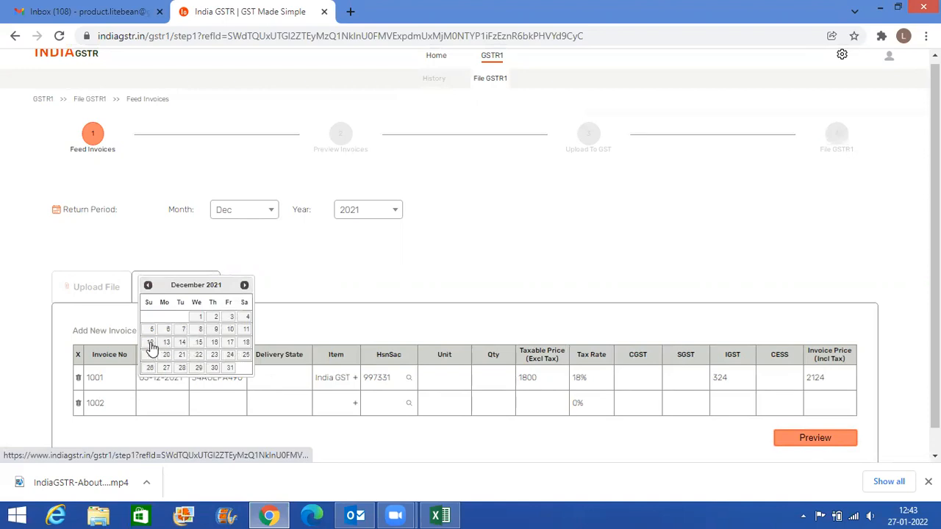
{"action": "left_click", "coordinate": [230, 331]}
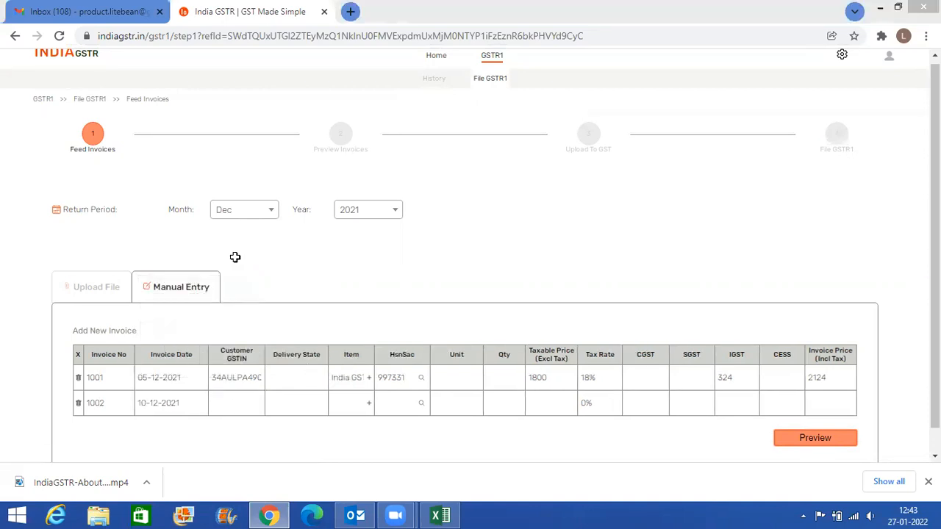
- Check invoice 1002's customer GST and state in Excel, and set its delivery state to Tamil Nadu in India GSTR
{"action": "key", "text": "alt+Tab"}
{"action": "left_click", "coordinate": [158, 205]}
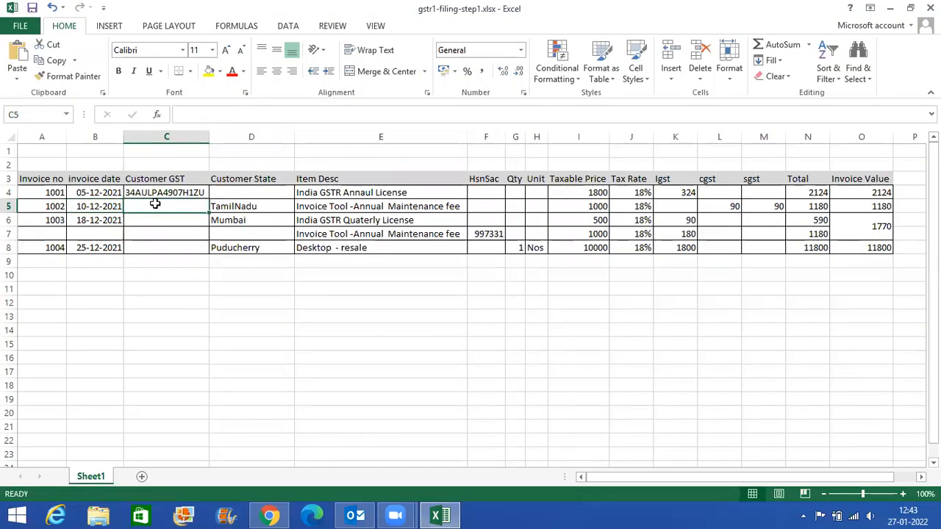
{"action": "key", "text": "alt+Tab"}
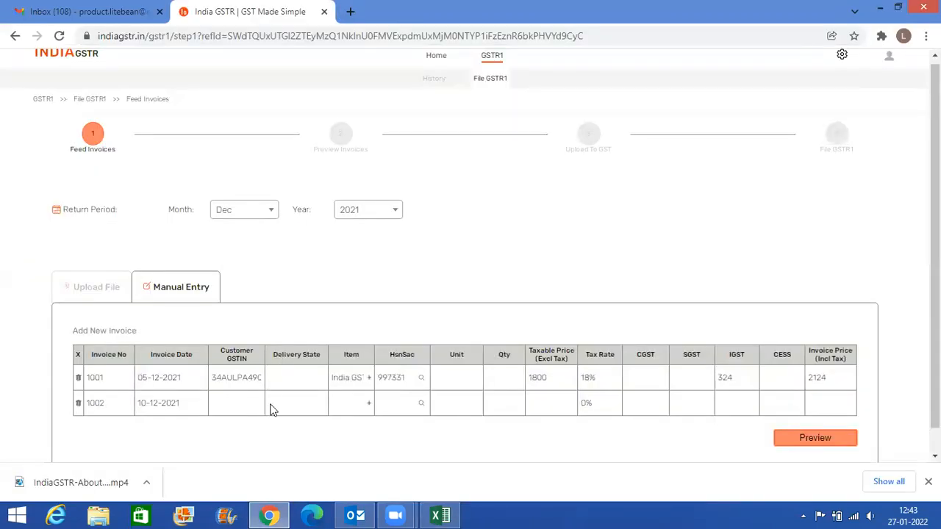
{"action": "key", "text": "alt+Tab"}
{"action": "key", "text": "alt+Tab"}
{"action": "key", "text": "alt"}
{"action": "key", "text": "alt+Tab"}
{"action": "left_click", "coordinate": [221, 205]}
{"action": "key", "text": "alt+Tab"}
{"action": "left_click", "coordinate": [315, 411]}
{"action": "scroll", "coordinate": [309, 361], "scroll_direction": "down", "scroll_amount": 1}
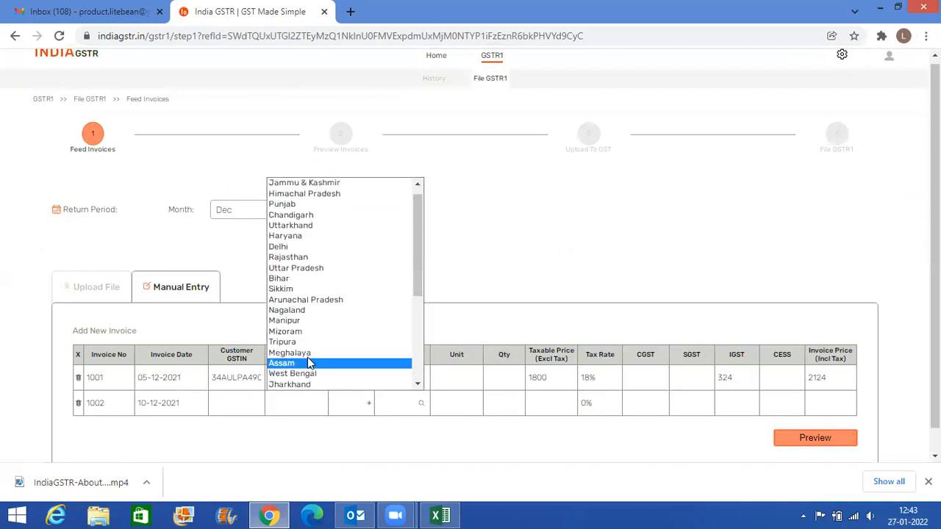
{"action": "scroll", "coordinate": [309, 343], "scroll_direction": "down", "scroll_amount": 4}
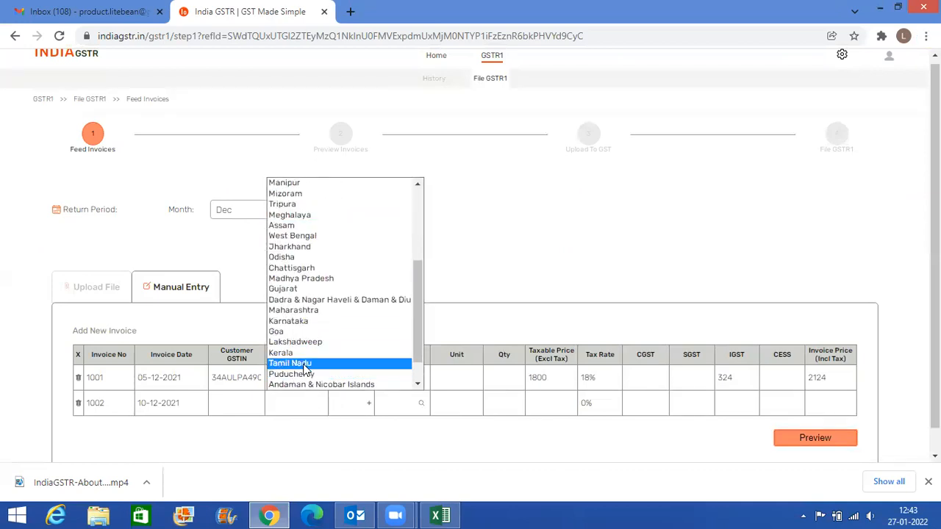
{"action": "left_click", "coordinate": [306, 366]}
- Copy the description Invoice Tool -Annual Maintenance fee from Excel cell E5 into invoice 1002's Item field in India GSTR
{"action": "key", "text": "alt+Tab"}
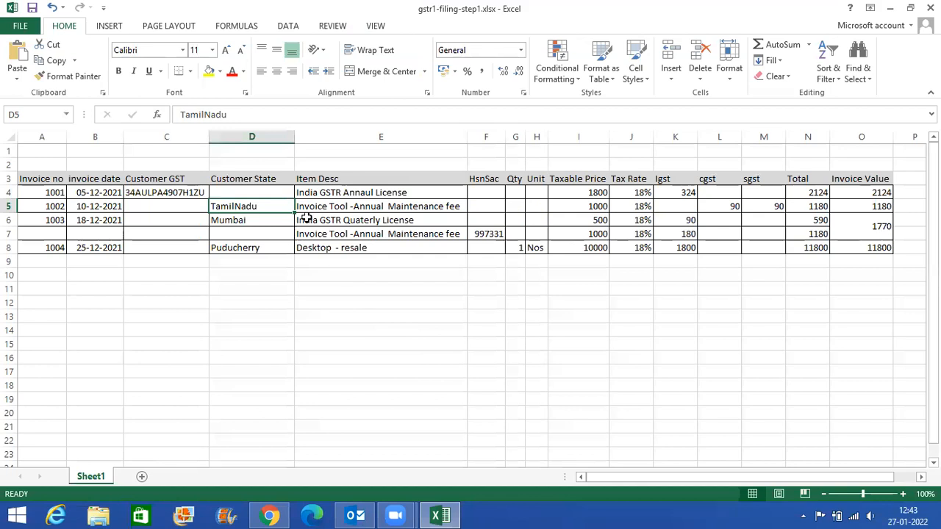
{"action": "left_click", "coordinate": [328, 207]}
{"action": "left_click_drag", "start_coordinate": [360, 114], "coordinate": [179, 103]}
{"action": "key", "text": "ctrl+c"}
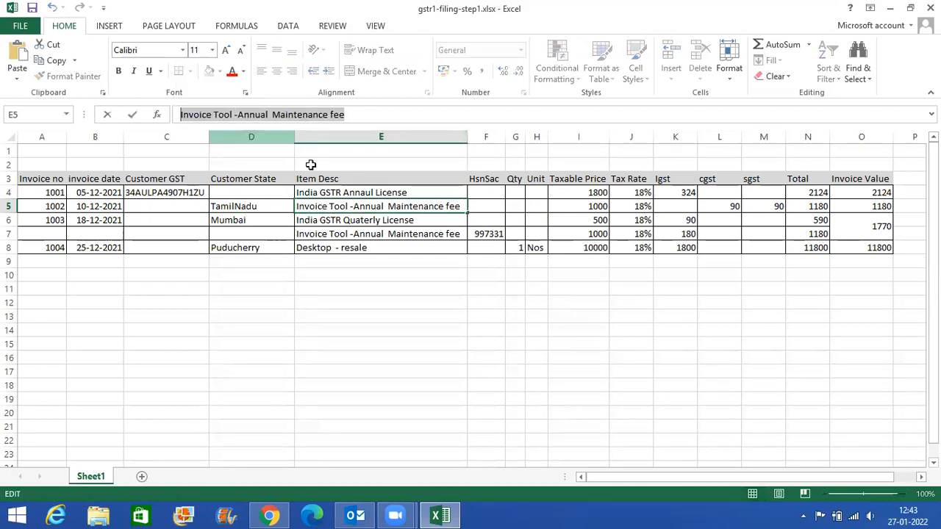
{"action": "key", "text": "alt+Tab"}
{"action": "left_click", "coordinate": [332, 404]}
{"action": "key", "text": "ctrl+v"}
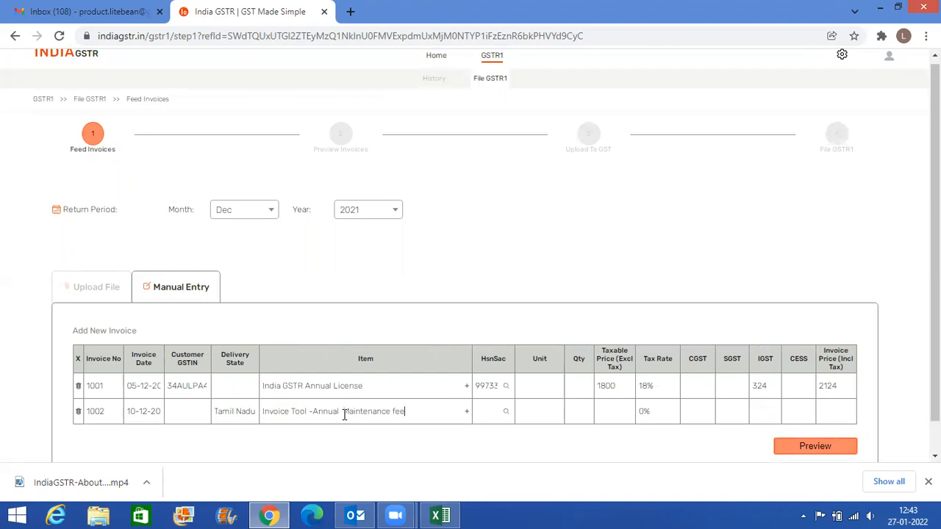
- Copy the HSN-SAC code 997331 from invoice 1001 into invoice 1002's HsnSac field in India GSTR
{"action": "key", "text": "alt+Tab"}
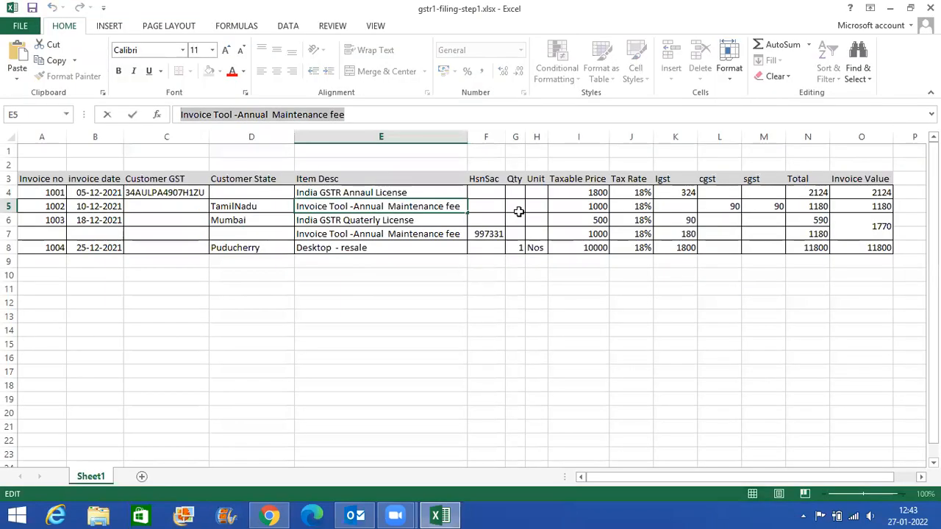
{"action": "left_click", "coordinate": [579, 206]}
{"action": "double_click", "coordinate": [190, 115]}
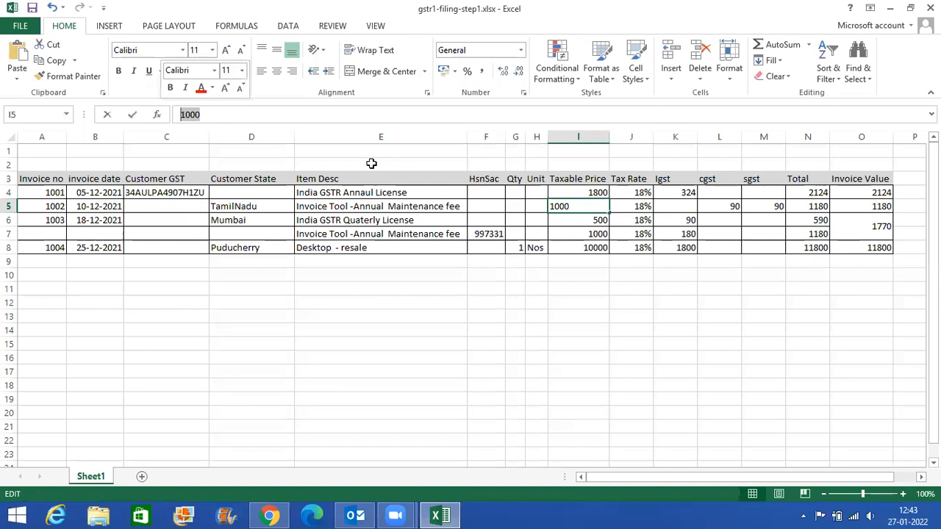
{"action": "key", "text": "alt+Tab"}
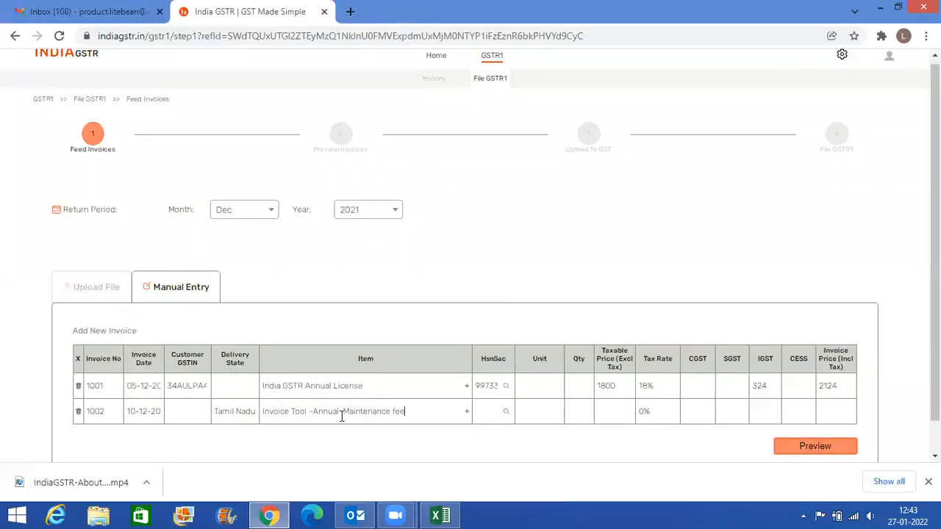
{"action": "double_click", "coordinate": [481, 388]}
{"action": "key", "text": "ctrl+c"}
{"action": "left_click", "coordinate": [379, 402]}
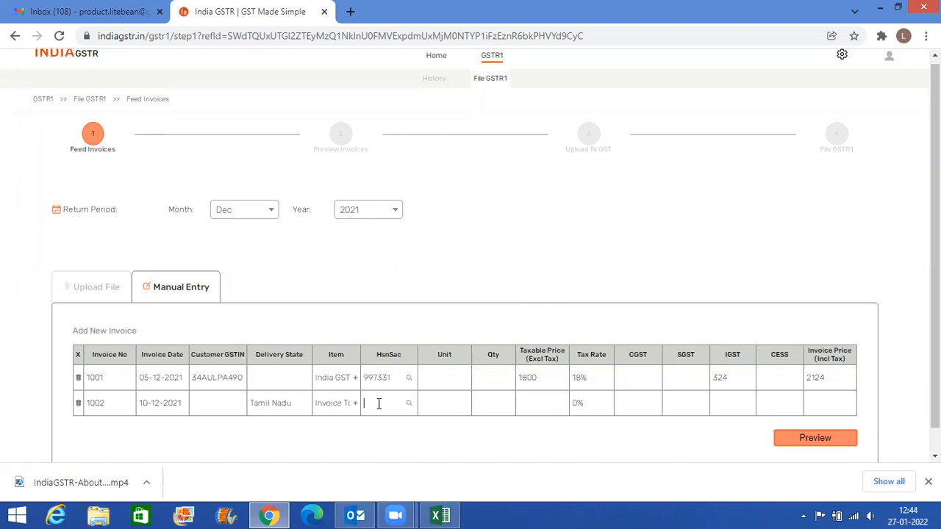
{"action": "key", "text": "ctrl+v"}
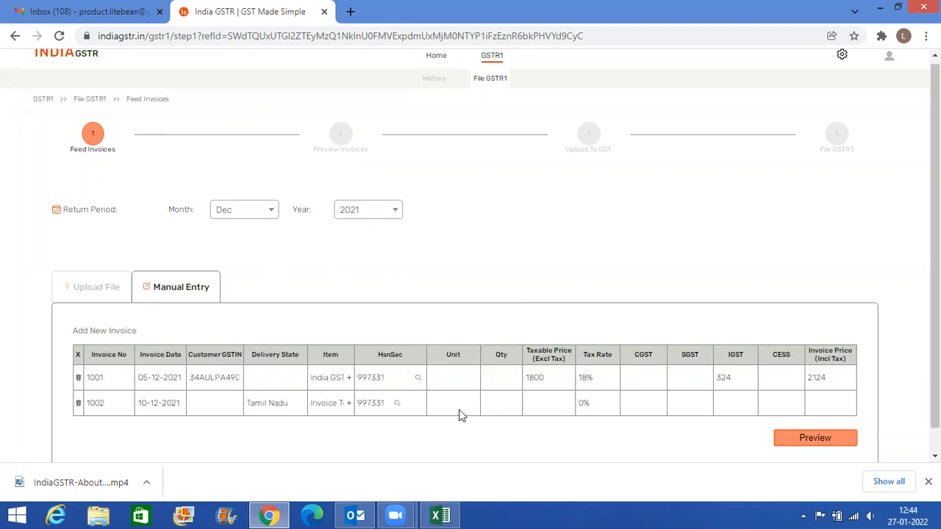
- Copy the taxable price 1000 from Excel cell I5 into invoice 1002's Taxable Price field in India GSTR
{"action": "key", "text": "alt+Tab"}
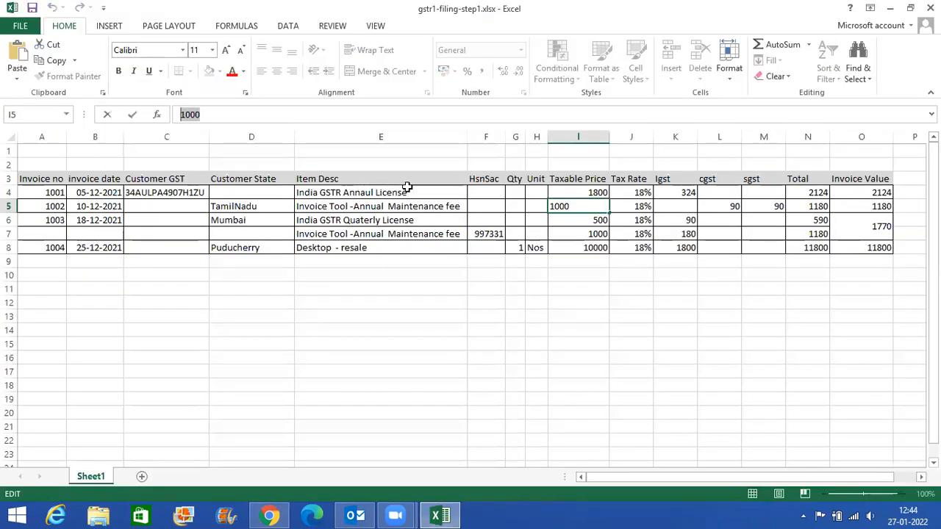
{"action": "left_click", "coordinate": [213, 114]}
{"action": "double_click", "coordinate": [213, 115]}
{"action": "key", "text": "ctrl+c"}
{"action": "key", "text": "alt+Tab"}
{"action": "key", "text": "ctrl+v"}
- Check invoice 1002's tax rate in Excel and set it to 18% in India GSTR
{"action": "key", "text": "alt+Tab"}
{"action": "key", "text": "Tab"}
- Copy the tax amount 90 from Excel cell L5 into invoice 1002's CGST and SGST fields in India GSTR
{"action": "key", "text": "Tab"}
{"action": "key", "text": "alt+Tab"}
{"action": "left_click", "coordinate": [579, 405]}
{"action": "left_click", "coordinate": [581, 375]}
{"action": "key", "text": "alt+Tab"}
{"action": "key", "text": "Tab"}
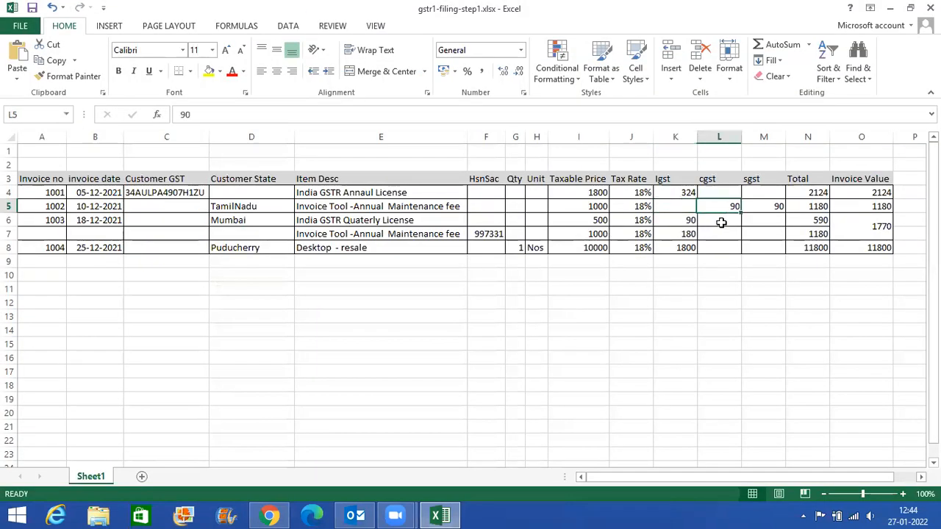
{"action": "double_click", "coordinate": [184, 114]}
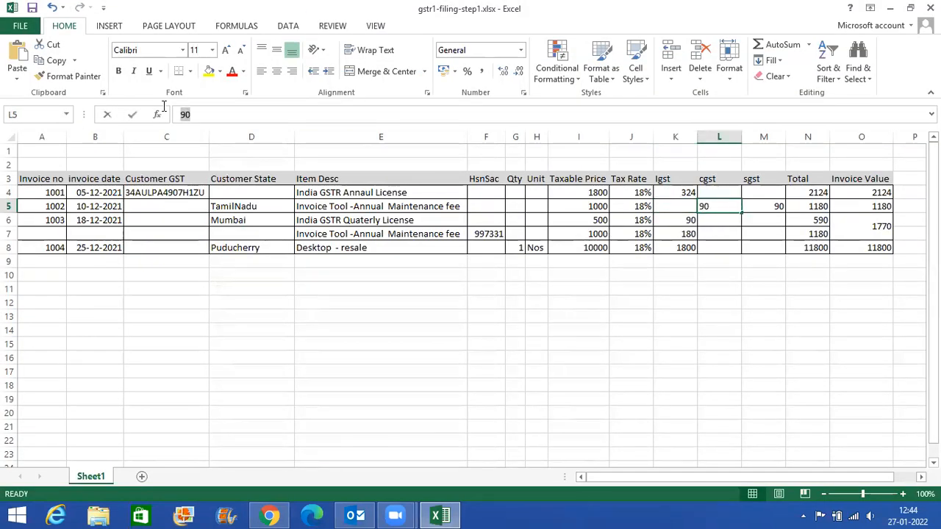
{"action": "key", "text": "ctrl+c"}
{"action": "key", "text": "Escape"}
{"action": "key", "text": "alt+Tab"}
{"action": "left_click", "coordinate": [640, 405]}
{"action": "key", "text": "ctrl+v"}
{"action": "left_click", "coordinate": [669, 405]}
{"action": "key", "text": "ctrl+v"}
- Copy the invoice value 1180 from Excel cell O5 into invoice 1002's Invoice Price field in India GSTR
{"action": "key", "text": "alt+Tab"}
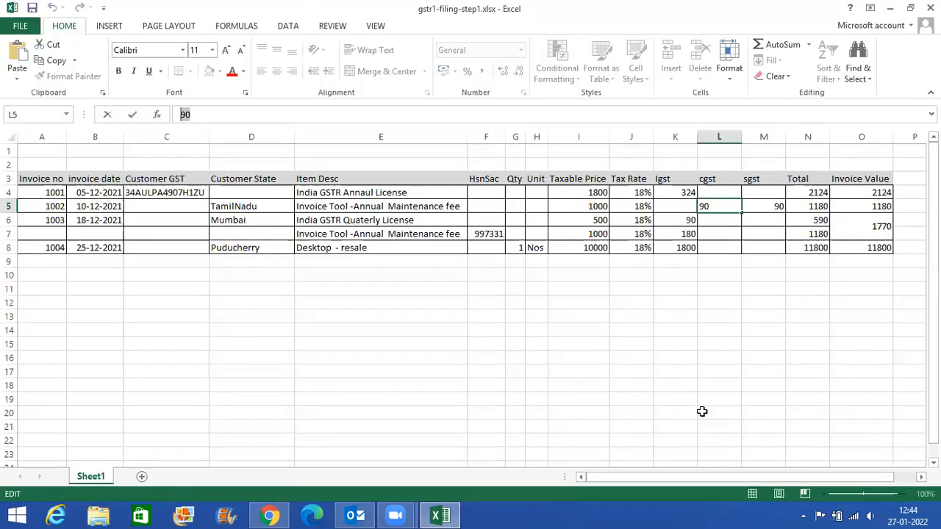
{"action": "left_click", "coordinate": [829, 205]}
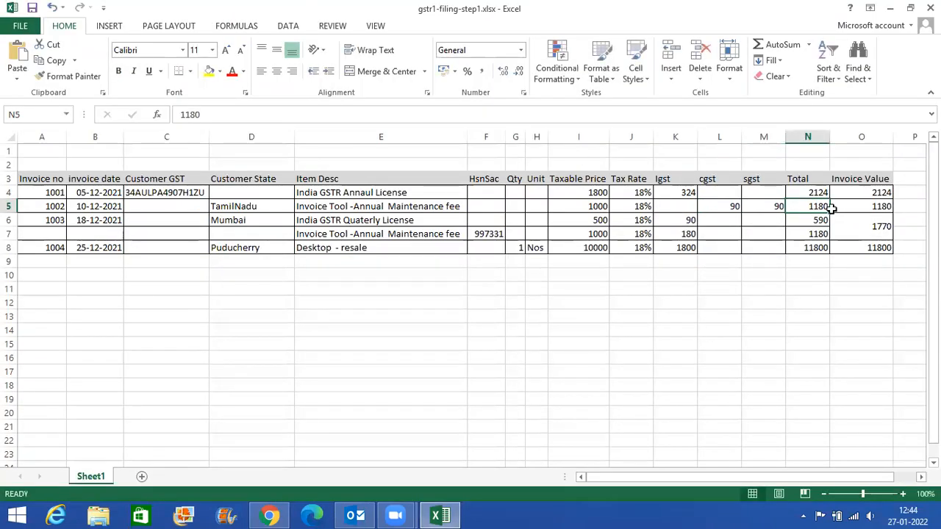
{"action": "left_click", "coordinate": [875, 206]}
{"action": "double_click", "coordinate": [209, 114]}
{"action": "key", "text": "ctrl+c"}
{"action": "key", "text": "alt+Tab"}
{"action": "key", "text": "ctrl+v"}
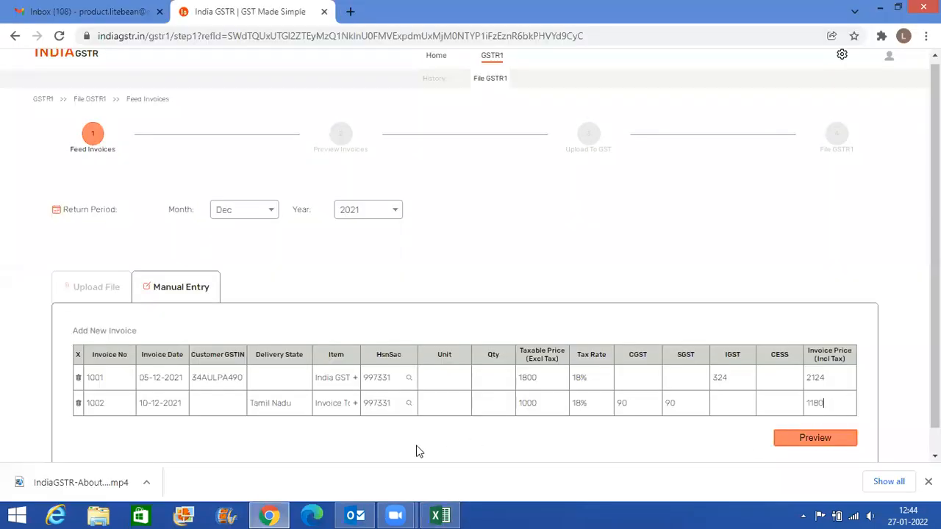
- Add a new invoice row in India GSTR with invoice number 1003 and the date 18-12-2021
{"action": "left_click", "coordinate": [105, 332]}
{"action": "key", "text": "alt+Tab"}
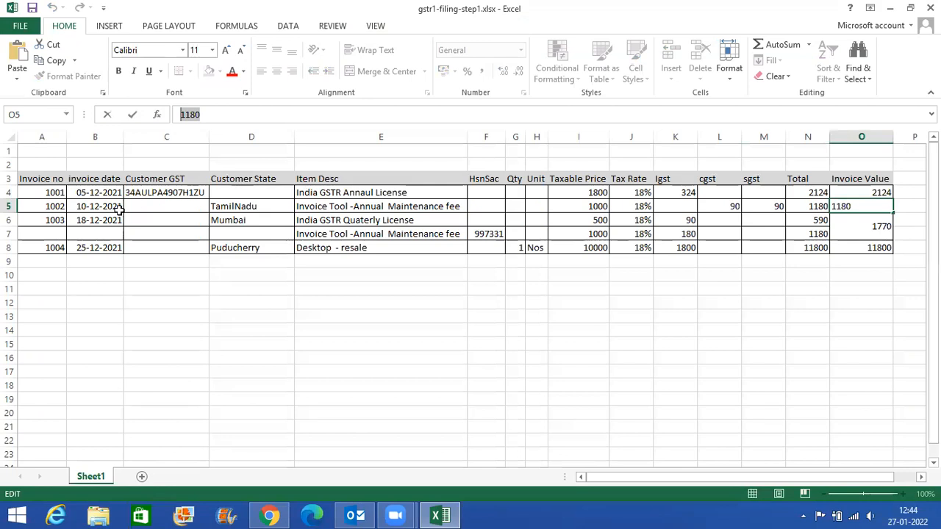
{"action": "key", "text": "alt+Tab"}
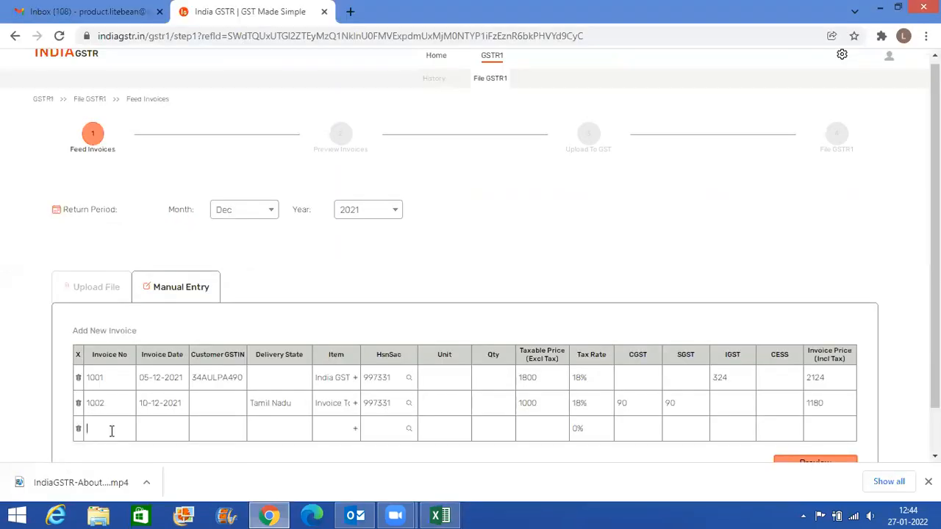
{"action": "key", "text": "Tab"}
{"action": "key", "text": "alt+Tab"}
{"action": "key", "text": "alt+Tab"}
{"action": "left_click", "coordinate": [148, 311]}
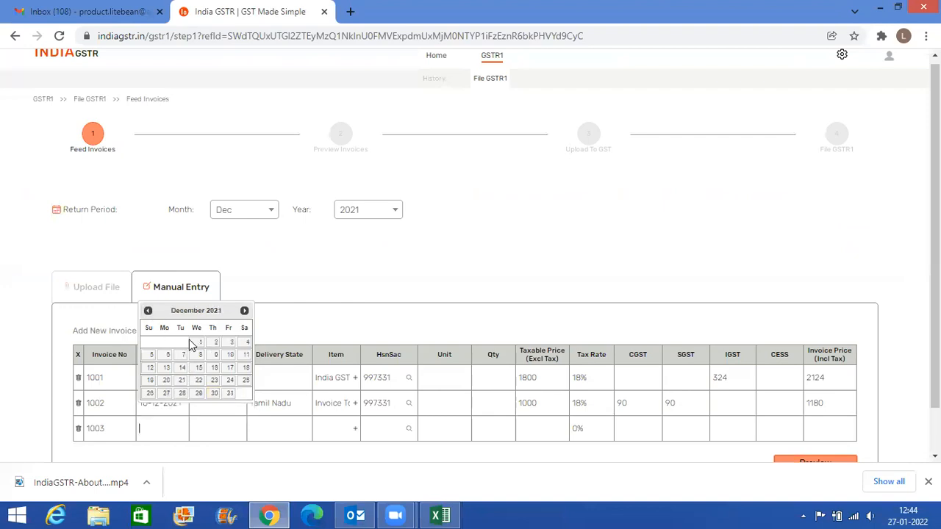
{"action": "left_click", "coordinate": [243, 369]}
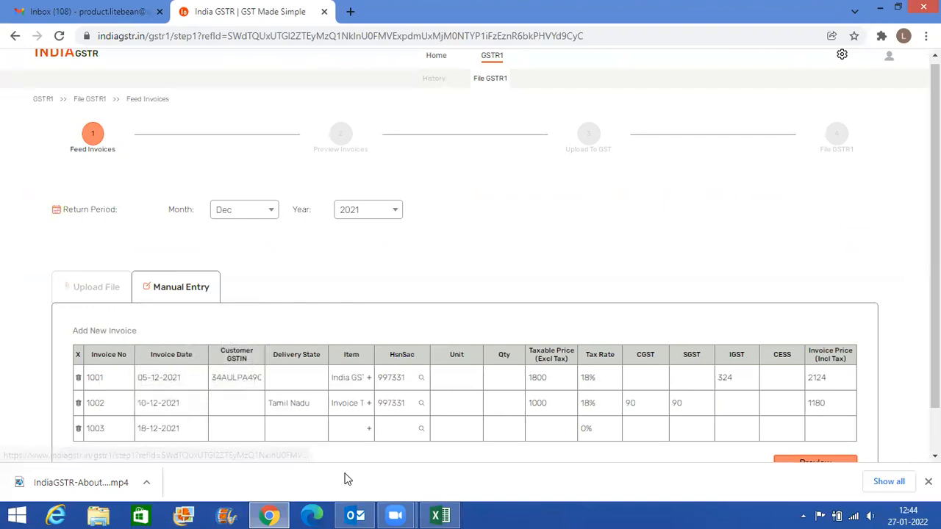
- Check invoice 1003's customer state in Excel and set its Delivery State to Maharashtra in India GSTR
{"action": "key", "text": "alt+Tab"}
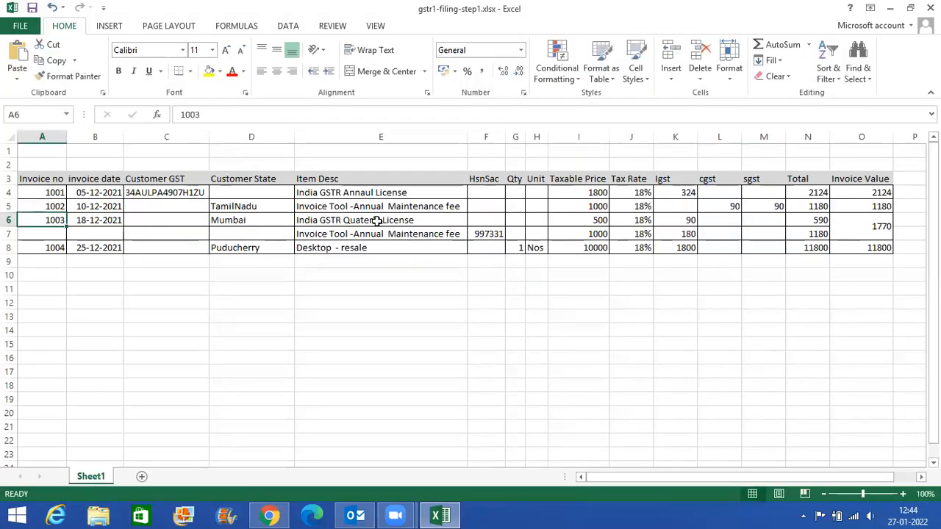
{"action": "key", "text": "alt+Tab"}
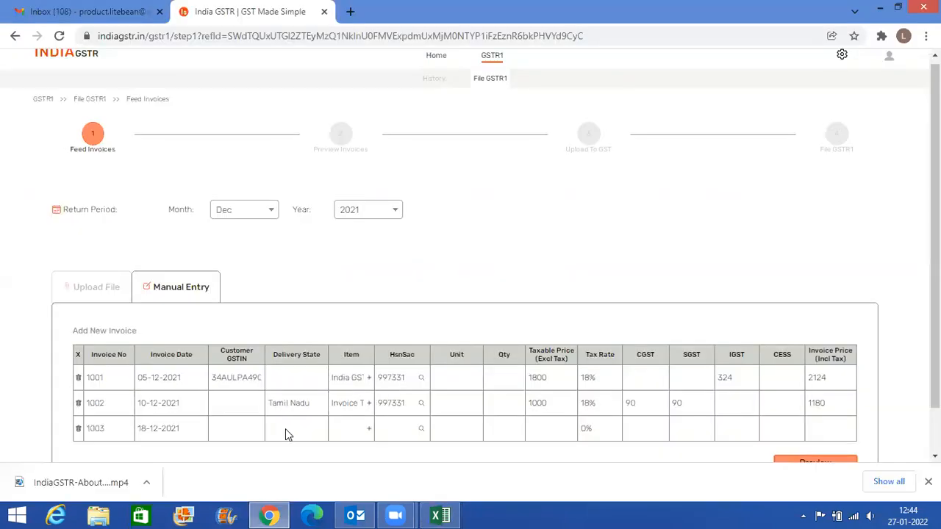
{"action": "scroll", "coordinate": [253, 431], "scroll_direction": "down", "scroll_amount": 2}
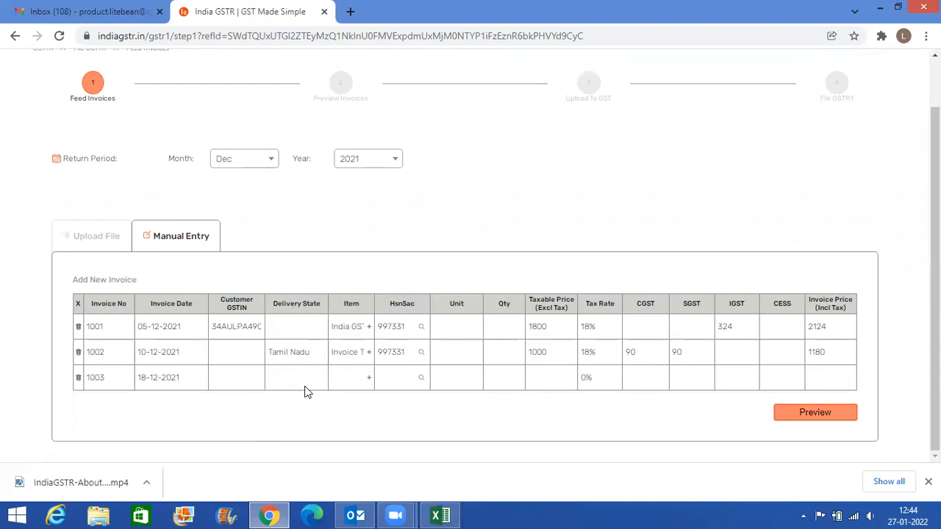
{"action": "key", "text": "alt+Tab"}
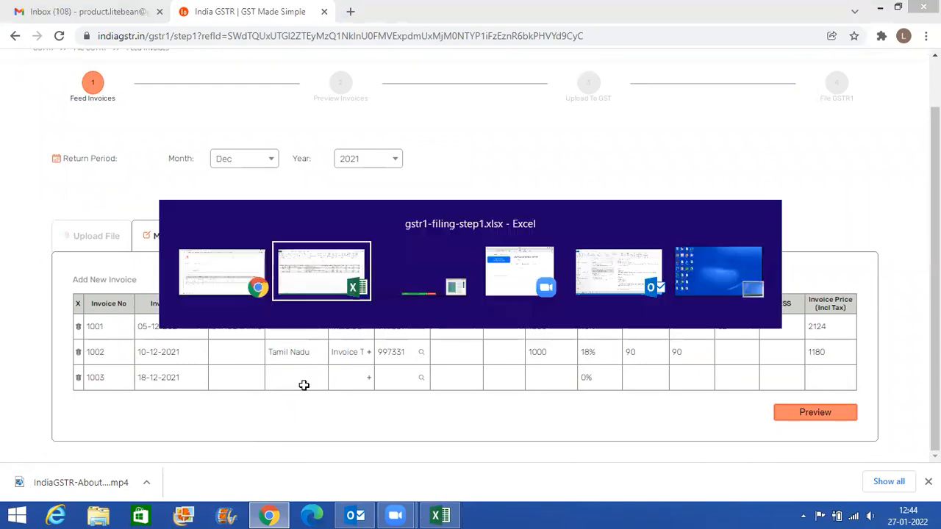
{"action": "left_click", "coordinate": [261, 229]}
{"action": "key", "text": "alt+Tab"}
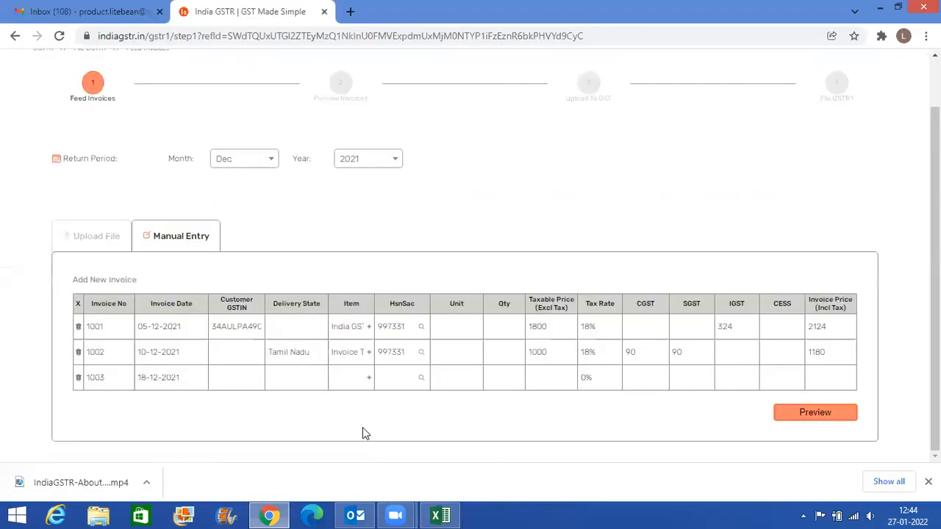
{"action": "left_click", "coordinate": [305, 381]}
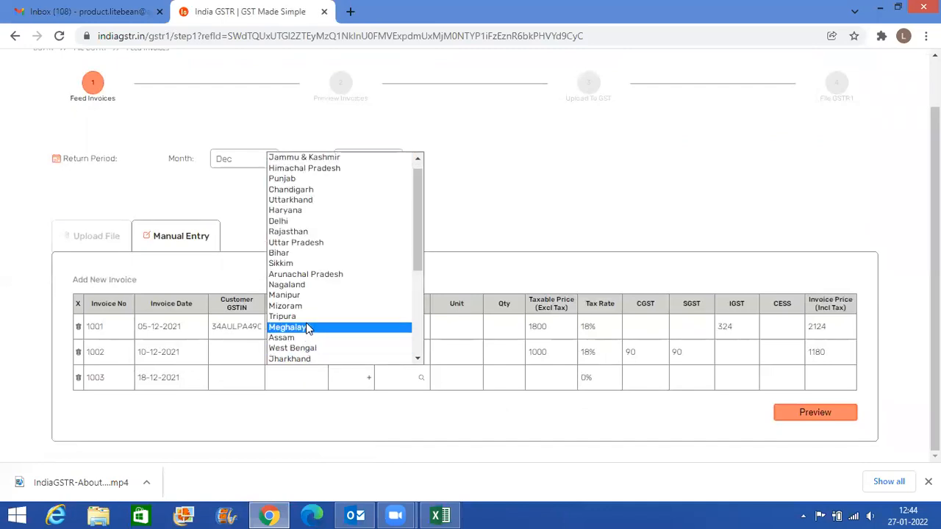
{"action": "key", "text": "m"}
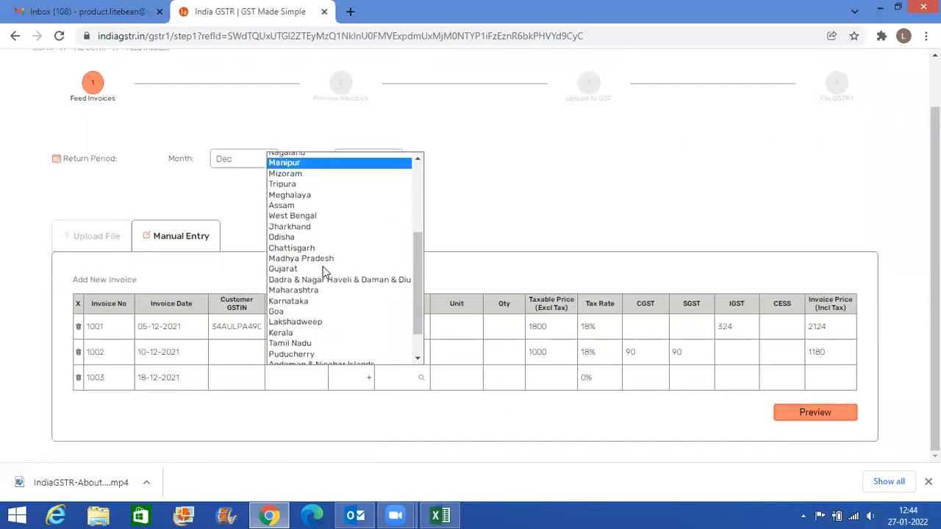
{"action": "left_click", "coordinate": [313, 285]}
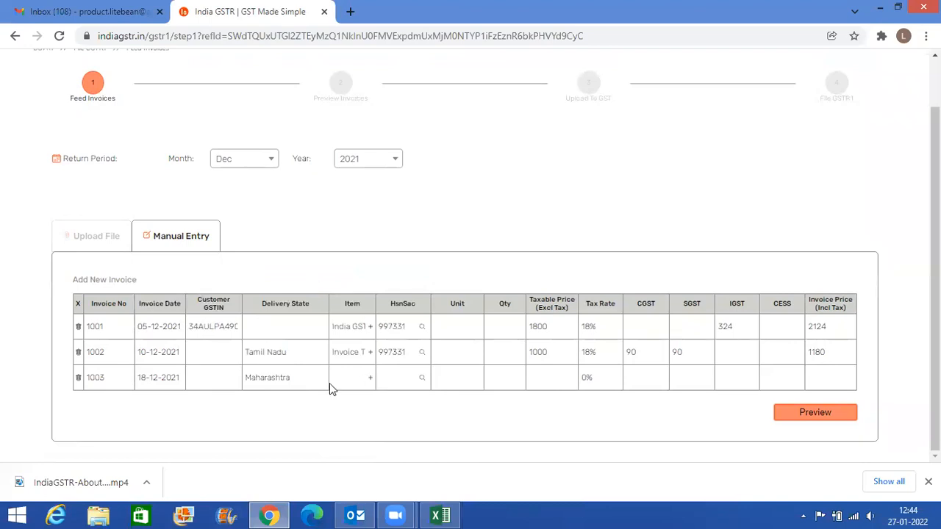
- Copy the description India GSTR Quaterly License from Excel cell E6 into invoice 1003's Item field in India GSTR
{"action": "key", "text": "alt+Tab"}
{"action": "left_click", "coordinate": [331, 220]}
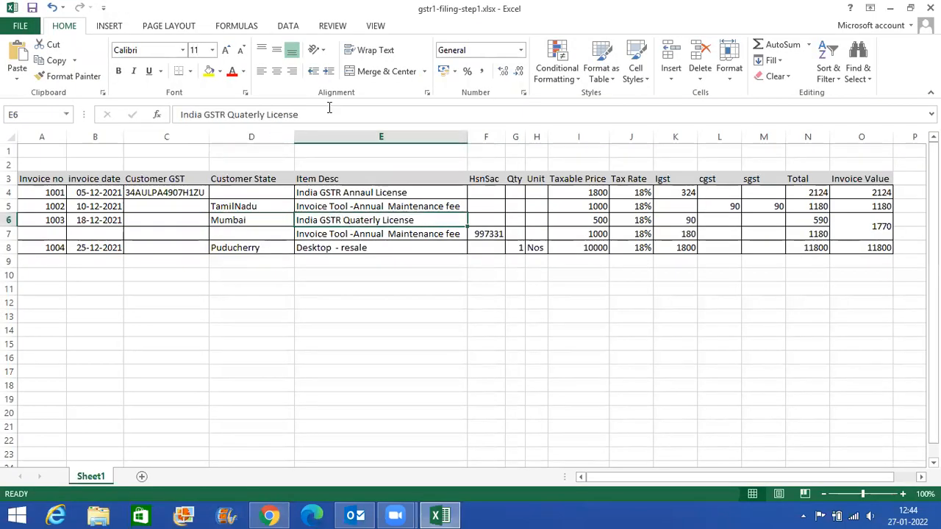
{"action": "left_click_drag", "start_coordinate": [326, 113], "coordinate": [175, 105]}
{"action": "key", "text": "ctrl+c"}
{"action": "key", "text": "alt+Tab"}
{"action": "left_click", "coordinate": [338, 380]}
{"action": "key", "text": "ctrl+v"}
- Enter the taxable price 500 from Excel cell I6 in invoice 1003's Taxable Price field in India GSTR
{"action": "left_click", "coordinate": [440, 515]}
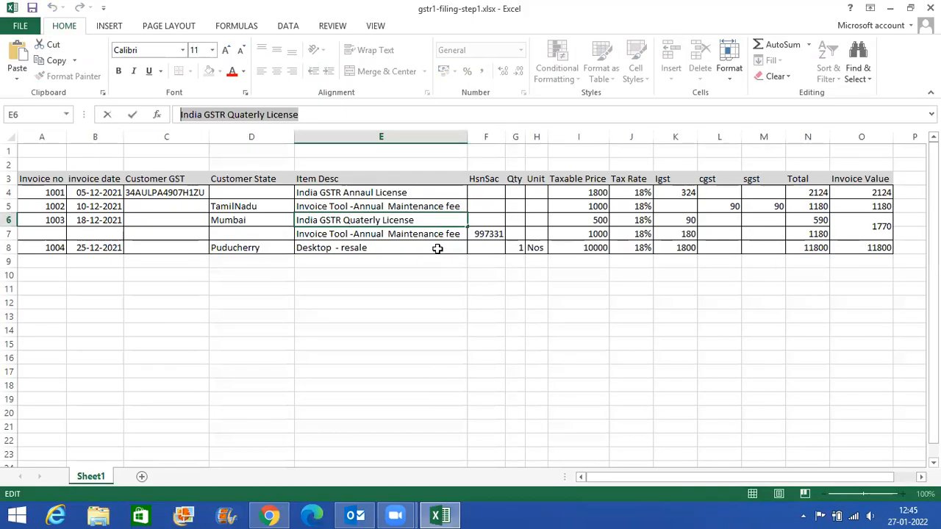
{"action": "left_click", "coordinate": [580, 218]}
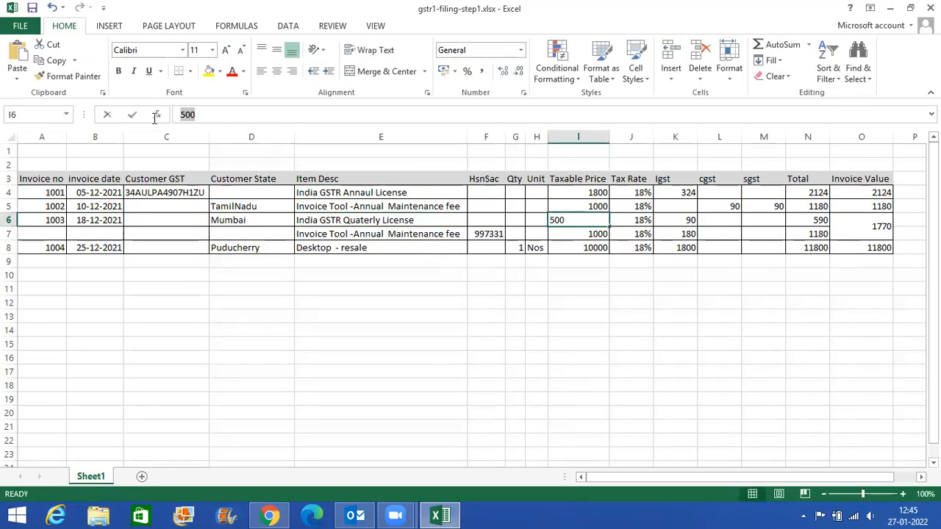
{"action": "key", "text": "alt+Tab"}
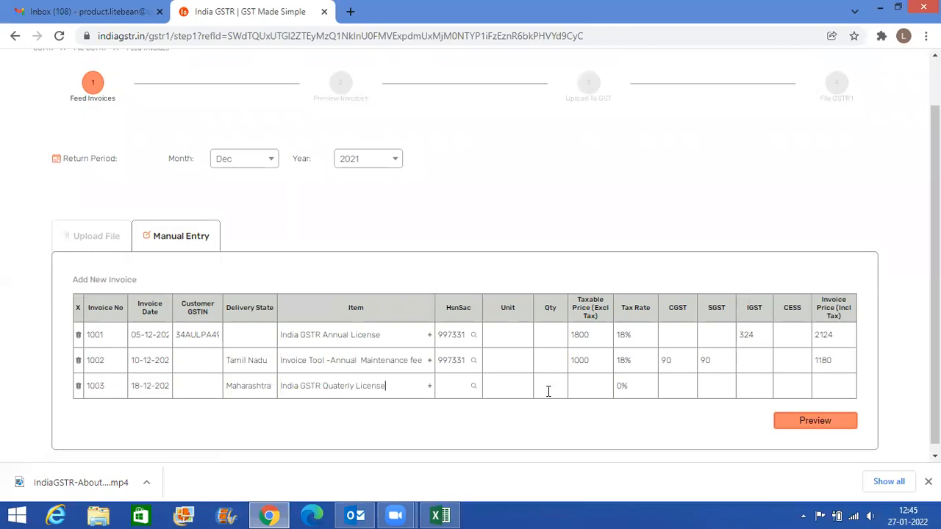
{"action": "double_click", "coordinate": [450, 362]}
{"action": "left_click", "coordinate": [581, 386]}
{"action": "type", "text": "500"}
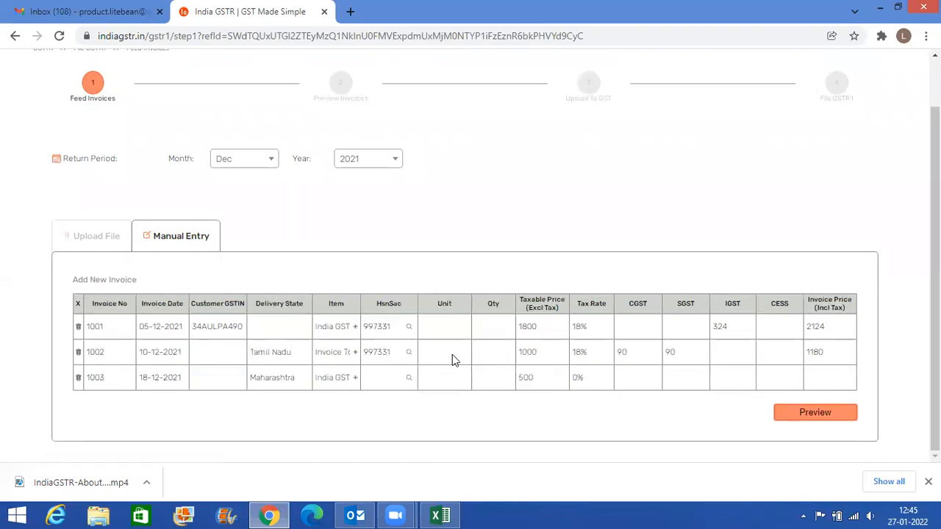
- Copy the HSN-SAC code 997331 from invoice 1002 into invoice 1003's HsnSac field
{"action": "double_click", "coordinate": [375, 352]}
{"action": "key", "text": "ctrl+c"}
{"action": "left_click", "coordinate": [380, 381]}
{"action": "key", "text": "ctrl+v"}
- Check invoice 1003's tax rate in Excel and set it to 18% in India GSTR
{"action": "key", "text": "alt+Tab"}
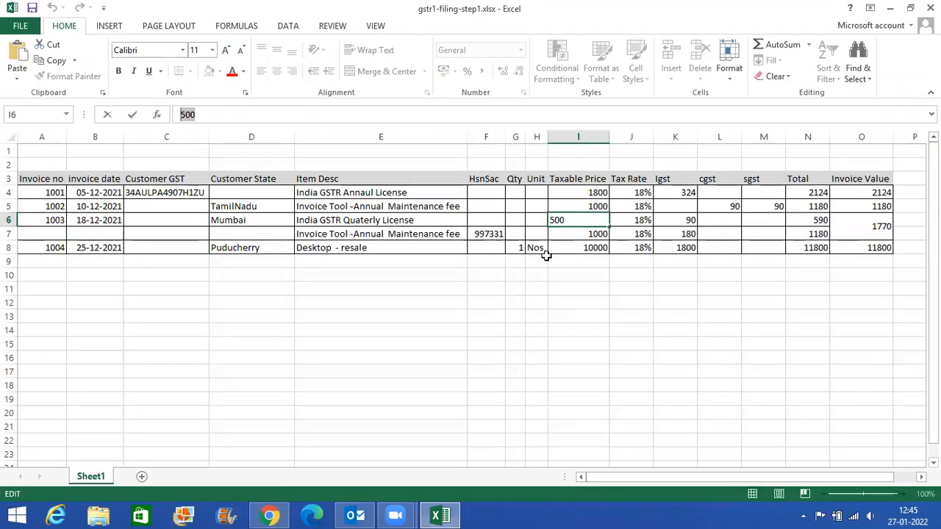
{"action": "key", "text": "alt+Tab"}
{"action": "left_click", "coordinate": [591, 375]}
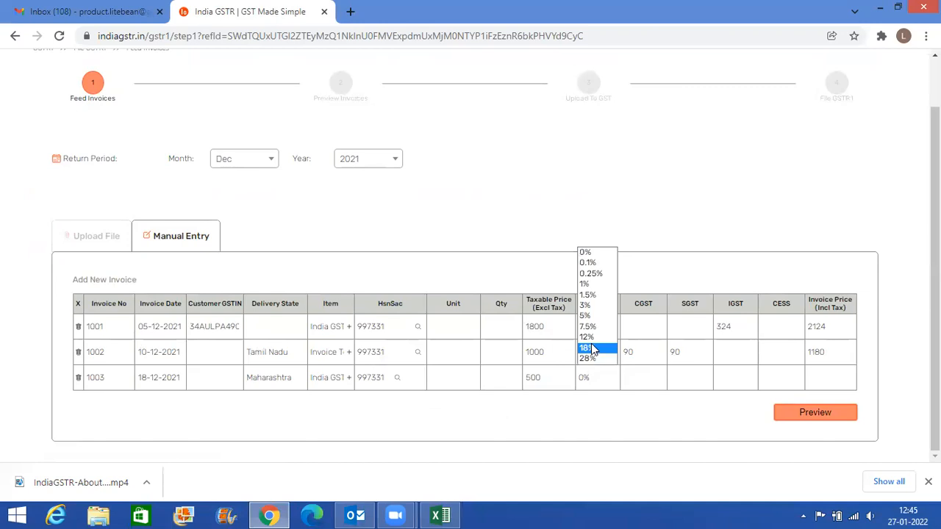
{"action": "left_click", "coordinate": [596, 345]}
- Copy the IGST amount 90 from Excel cell K6 into invoice 1003's IGST field in India GSTR
{"action": "key", "text": "alt+Tab"}
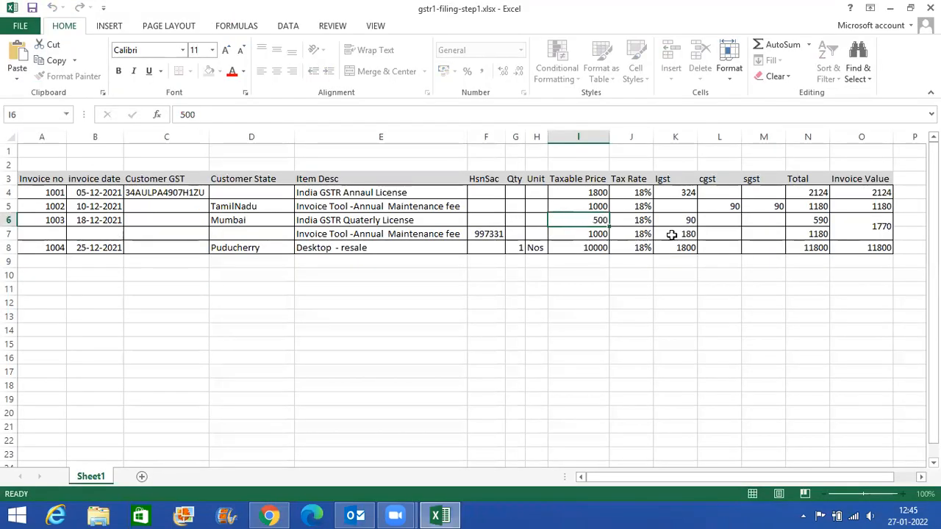
{"action": "key", "text": "Right"}
{"action": "left_click", "coordinate": [683, 223]}
{"action": "left_click_drag", "start_coordinate": [211, 115], "coordinate": [181, 116]}
{"action": "key", "text": "alt+Tab"}
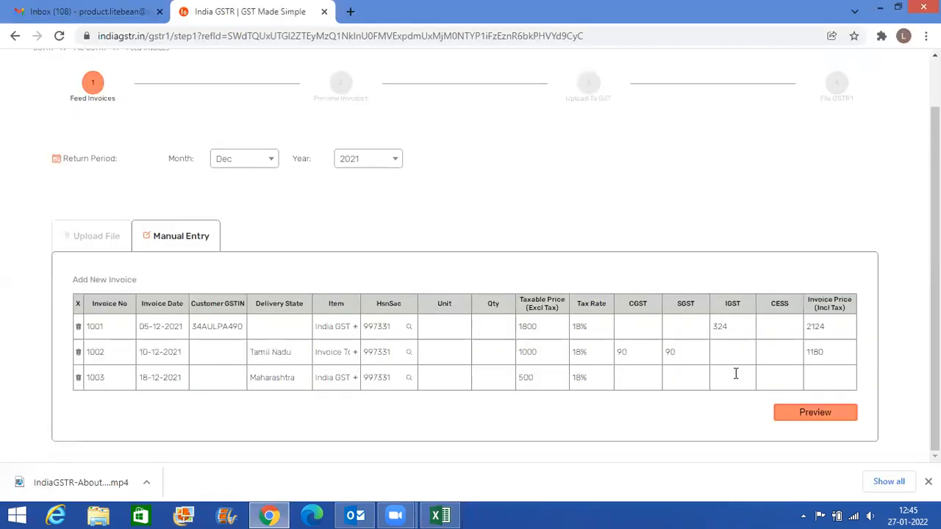
{"action": "key", "text": "ctrl+v"}
- Copy the invoice value 1770 from Excel's Invoice Value column into invoice 1003's Invoice Price field in India GSTR
{"action": "key", "text": "alt+Tab"}
{"action": "key", "text": "Tab"}
{"action": "key", "text": "Tab"}
{"action": "key", "text": "Tab"}
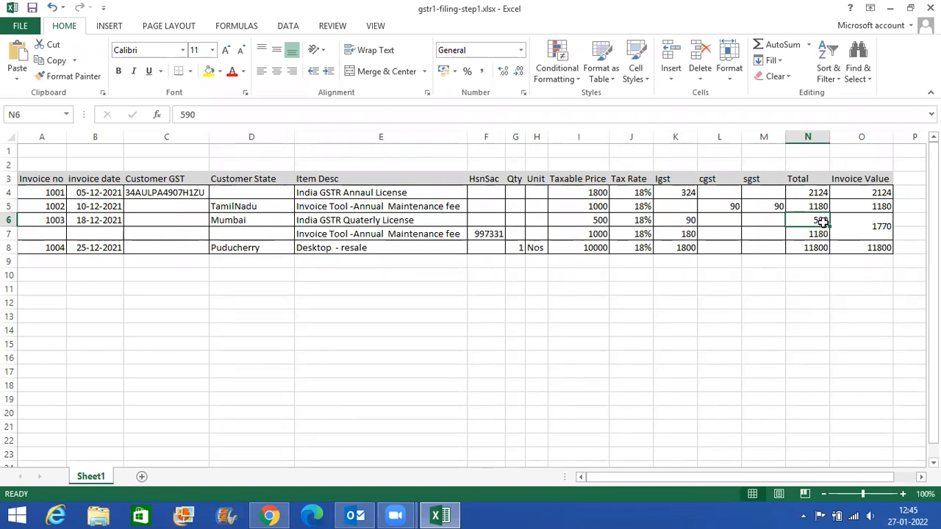
{"action": "double_click", "coordinate": [864, 233]}
{"action": "double_click", "coordinate": [874, 226]}
{"action": "key", "text": "alt+Tab"}
{"action": "left_click", "coordinate": [808, 377]}
{"action": "key", "text": "ctrl+v"}
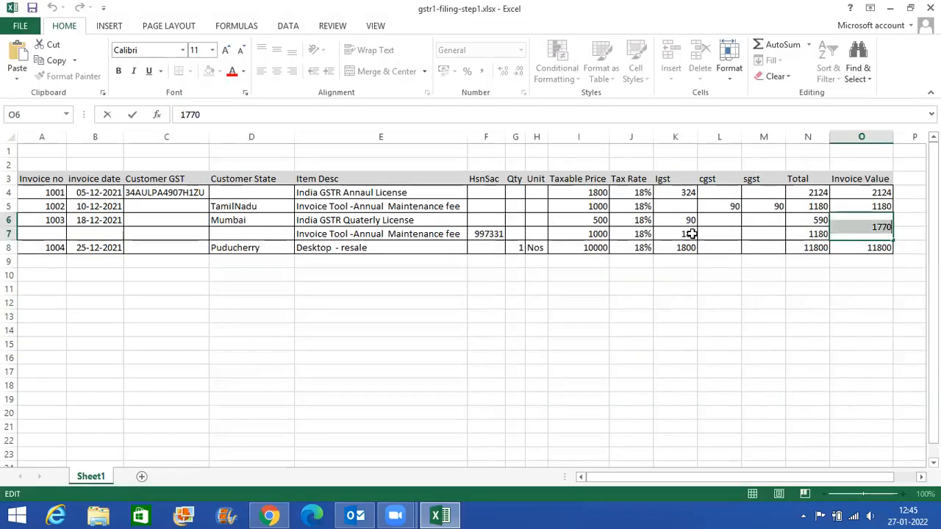
- Check invoice 1003's item lines in Excel and add a second item row to invoice 1003 in India GSTR
{"action": "key", "text": "alt+Tab"}
{"action": "left_click", "coordinate": [118, 222]}
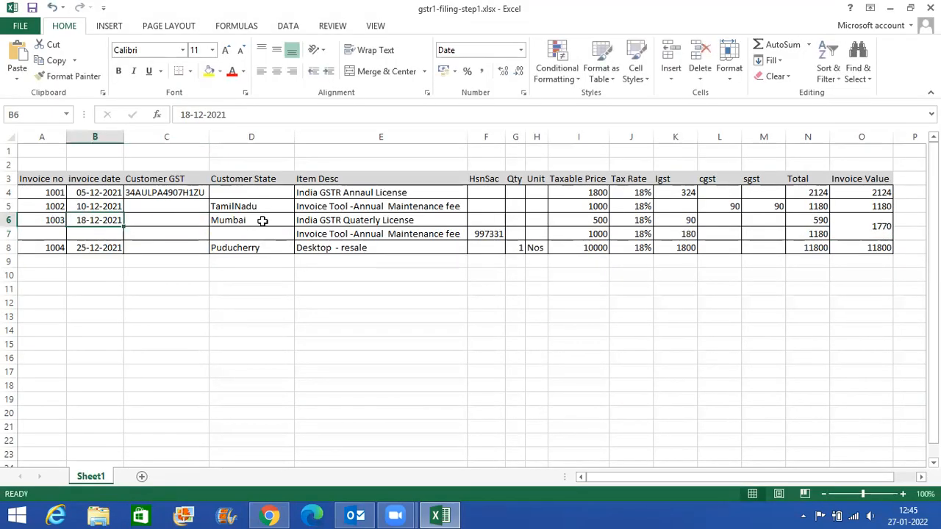
{"action": "left_click", "coordinate": [262, 221]}
{"action": "left_click", "coordinate": [314, 230]}
{"action": "left_click", "coordinate": [284, 216]}
{"action": "left_click", "coordinate": [314, 228]}
{"action": "left_click", "coordinate": [287, 216]}
{"action": "key", "text": "alt+Tab"}
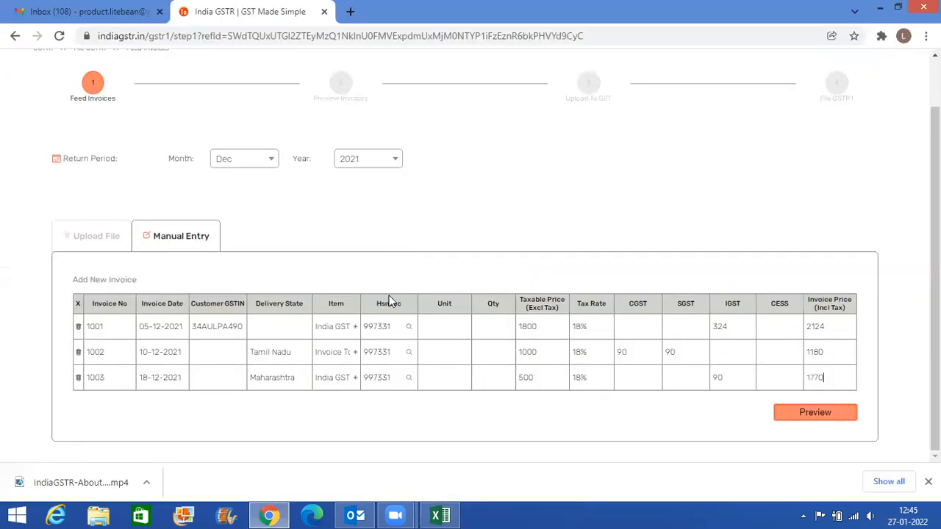
{"action": "left_click", "coordinate": [355, 378]}
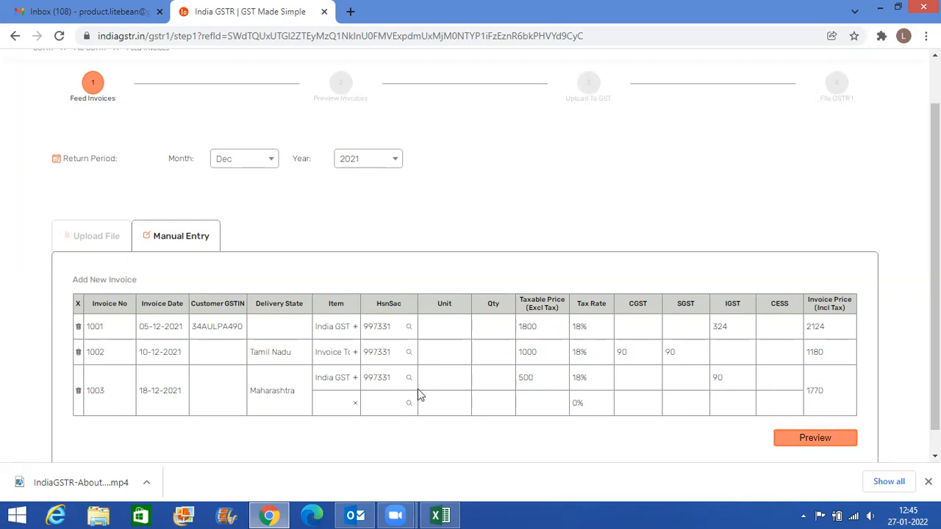
- Add two extra blank item rows to invoice 1003 and remove two blank rows again
{"action": "left_click", "coordinate": [355, 378]}
{"action": "left_click", "coordinate": [355, 378]}
{"action": "scroll", "coordinate": [358, 382], "scroll_direction": "down", "scroll_amount": 1}
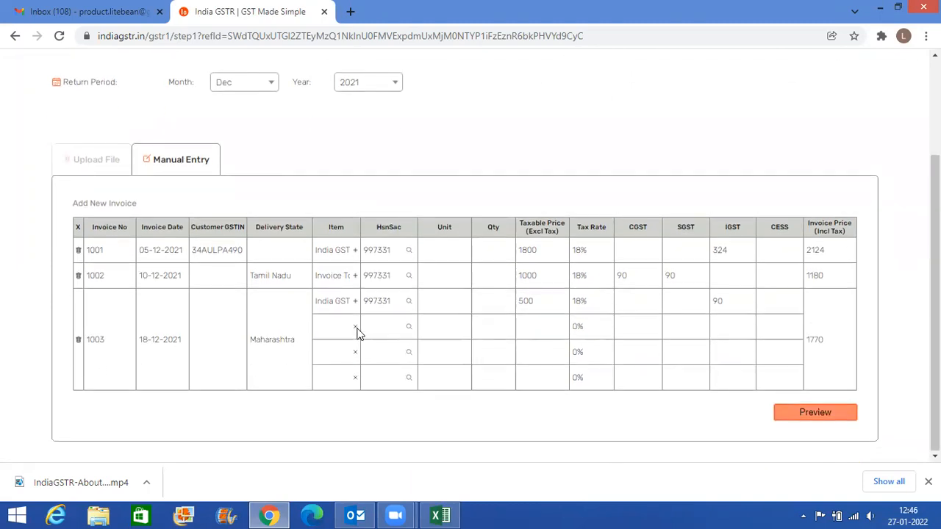
{"action": "left_click", "coordinate": [356, 331]}
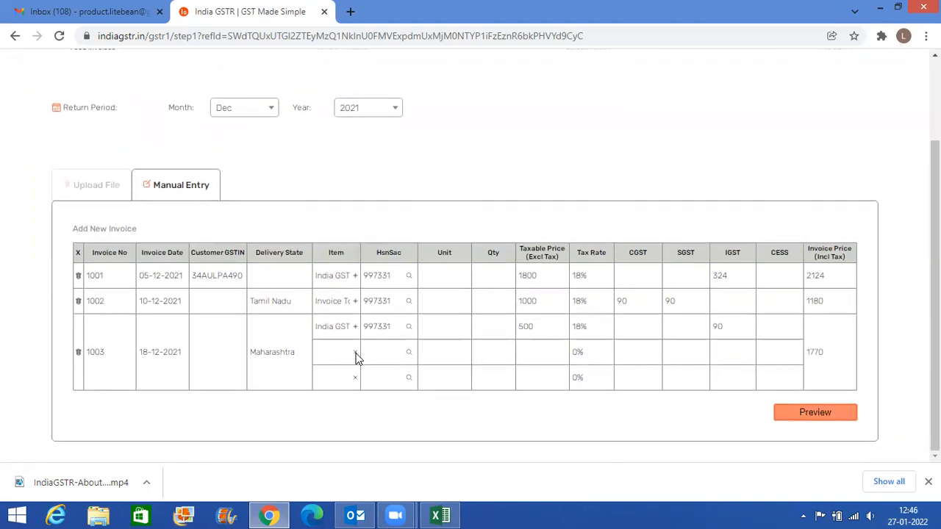
{"action": "left_click", "coordinate": [355, 354]}
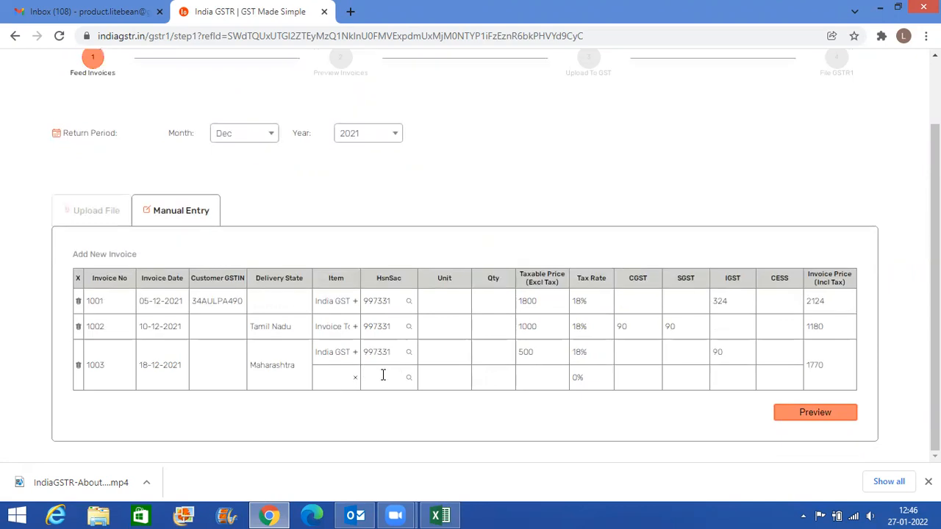
- Copy the item description "Invoice Tool -Annual Maintenance fee" from Excel cell E7 into invoice 1003's second item row in India GSTR
{"action": "left_click_drag", "start_coordinate": [360, 275], "coordinate": [473, 277]}
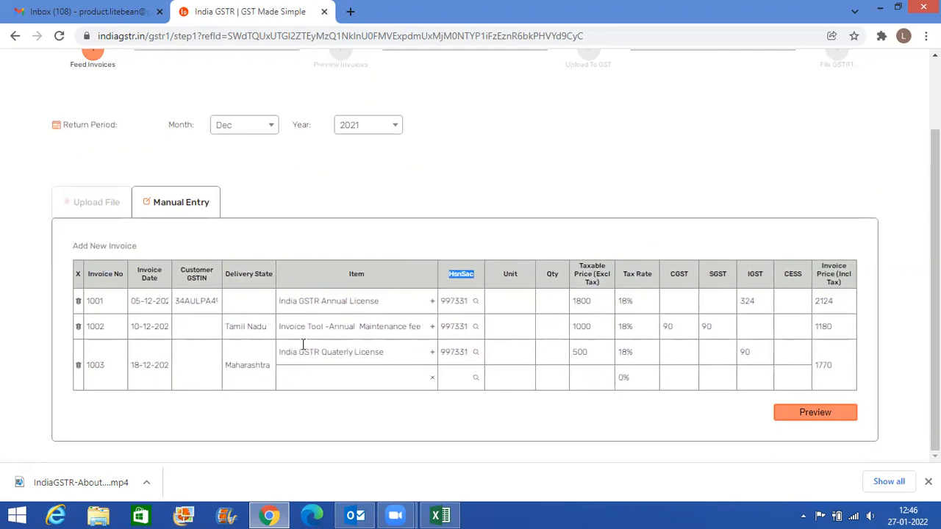
{"action": "left_click", "coordinate": [300, 375]}
{"action": "key", "text": "alt+Tab"}
{"action": "left_click", "coordinate": [332, 233]}
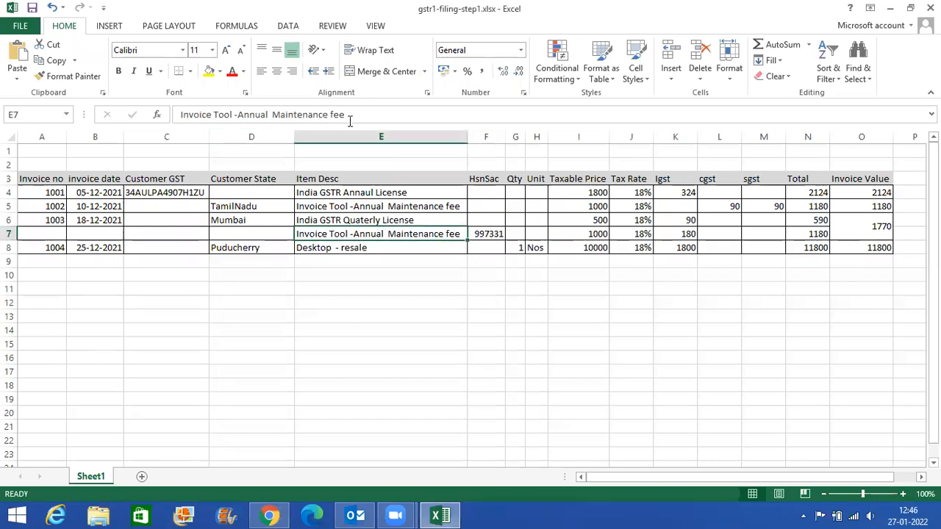
{"action": "left_click_drag", "start_coordinate": [347, 116], "coordinate": [181, 116]}
{"action": "key", "text": "ctrl+c"}
{"action": "key", "text": "alt+Tab"}
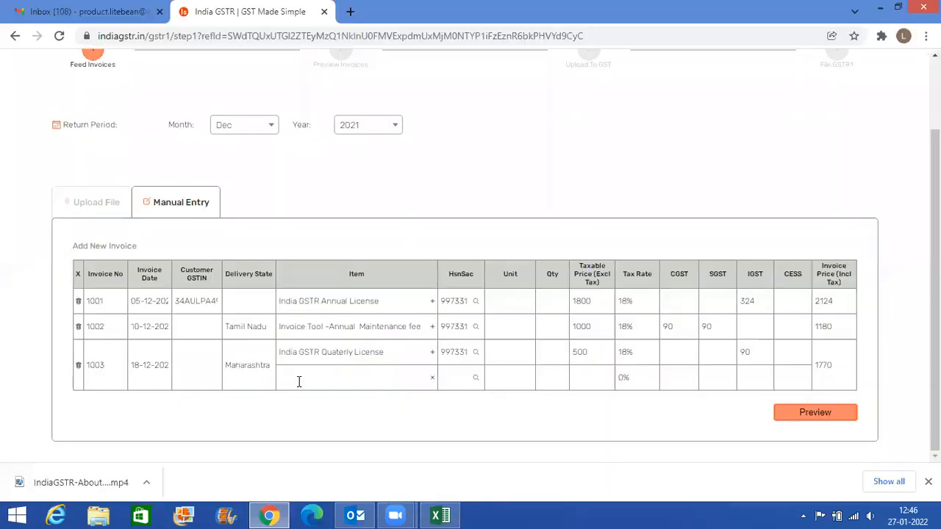
{"action": "key", "text": "ctrl+v"}
- Copy code 997331 from Excel, search for it under Services and assign it as the HsnSac of invoice 1003's second item in India GSTR
{"action": "key", "text": "alt+Tab"}
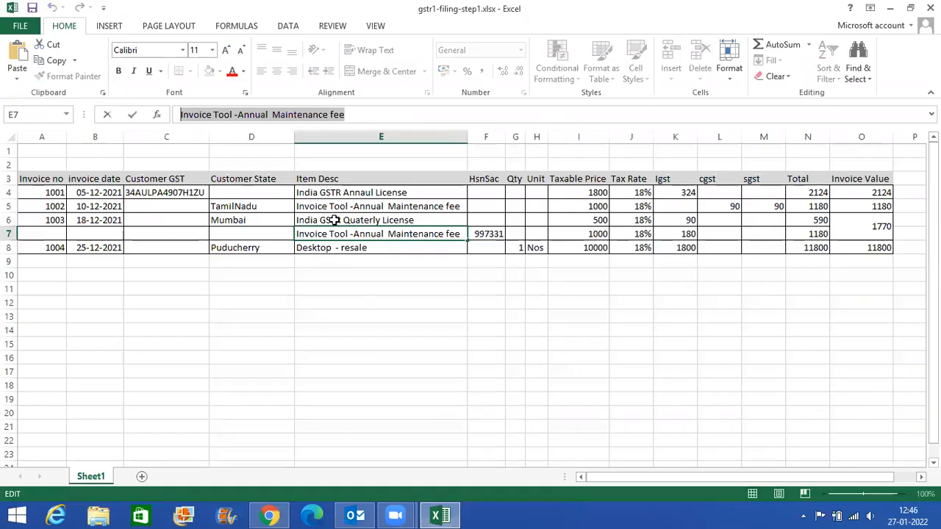
{"action": "left_click", "coordinate": [490, 233]}
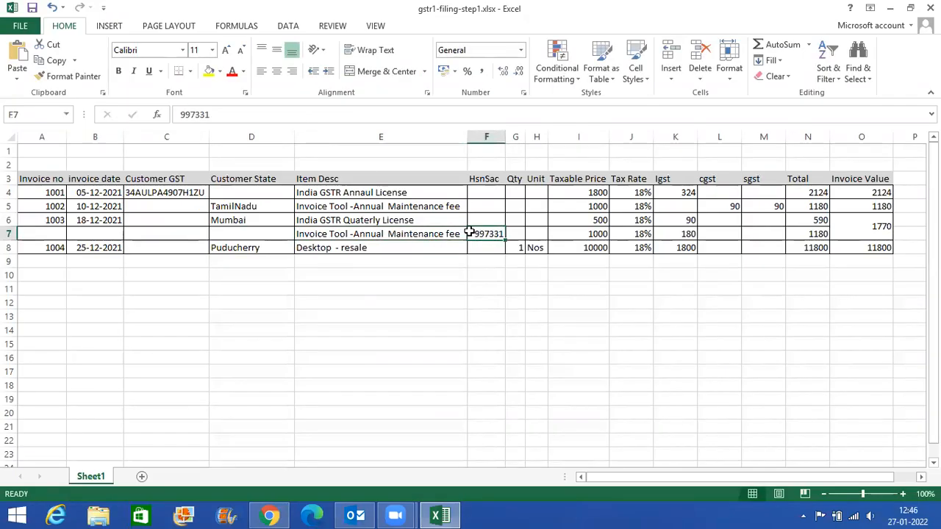
{"action": "double_click", "coordinate": [214, 115]}
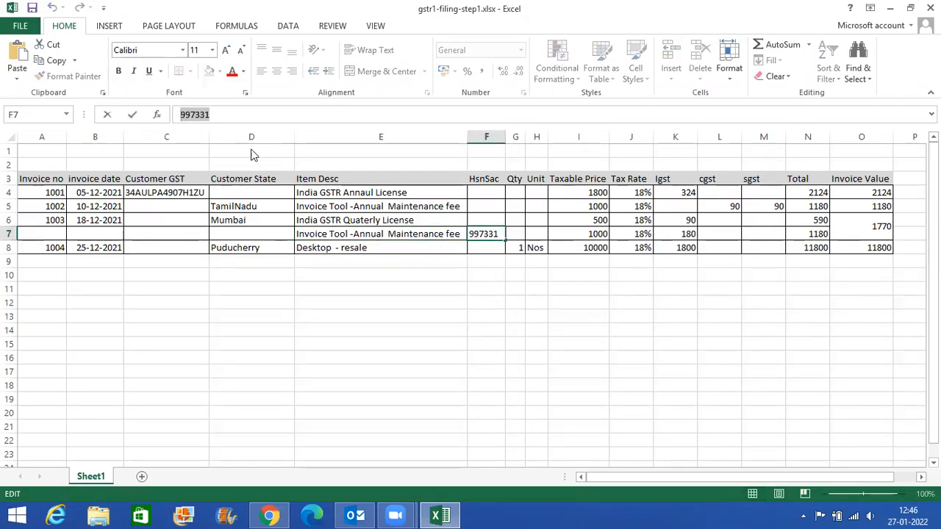
{"action": "key", "text": "alt+Tab"}
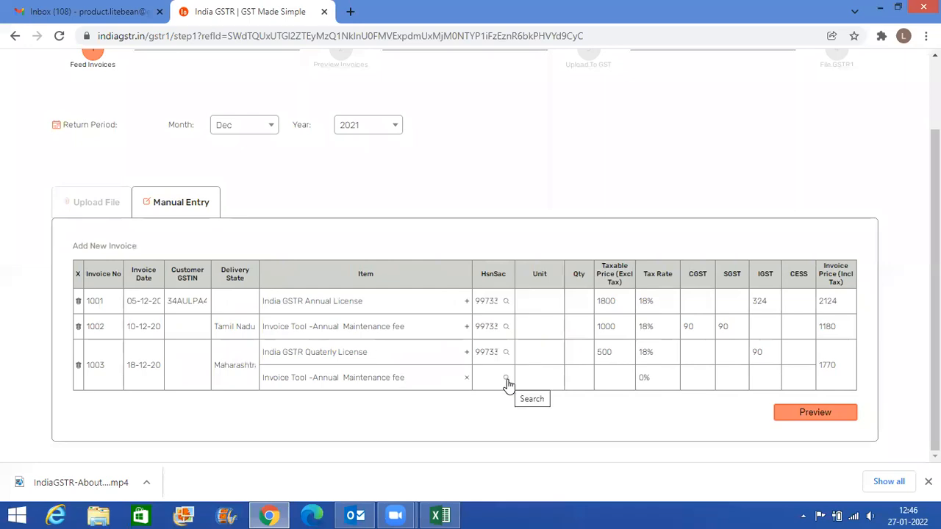
{"action": "left_click", "coordinate": [506, 380]}
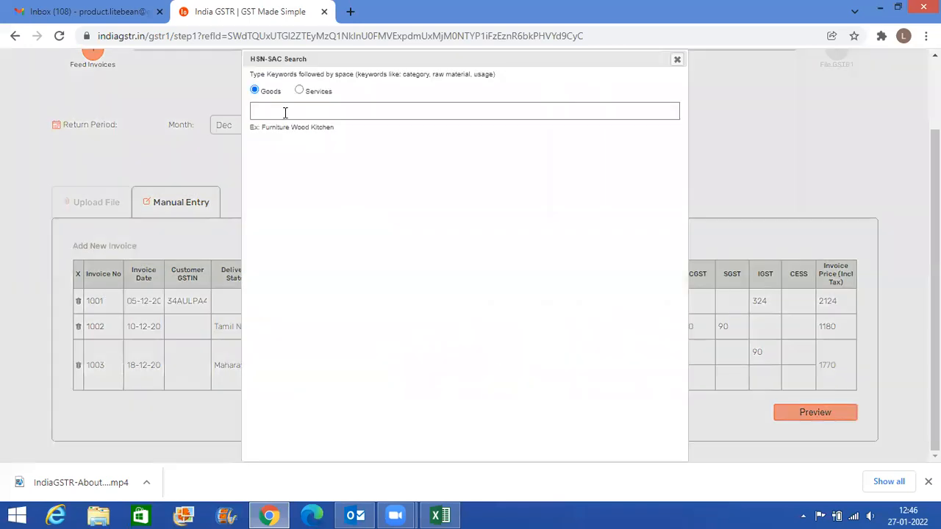
{"action": "key", "text": "ctrl+v"}
{"action": "key", "text": "space"}
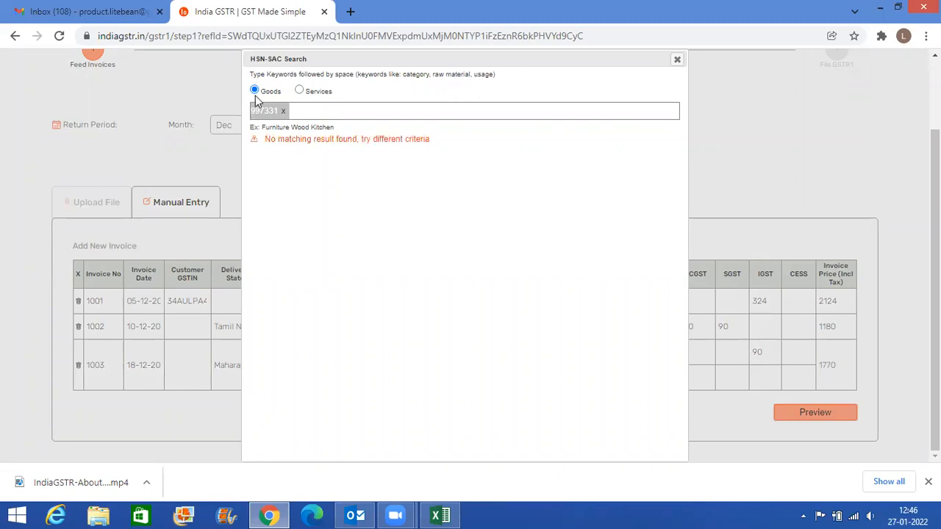
{"action": "left_click", "coordinate": [299, 91]}
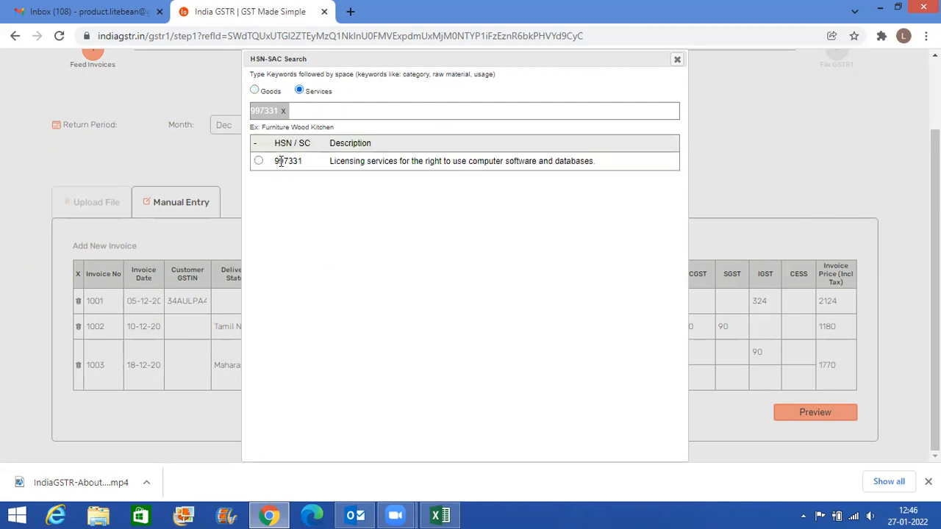
{"action": "left_click_drag", "start_coordinate": [347, 160], "coordinate": [622, 166]}
{"action": "left_click", "coordinate": [259, 161]}
- Copy the taxable price 1000 from Excel cell I7 into the second item row of invoice 1003 in India GSTR
{"action": "key", "text": "alt+Tab"}
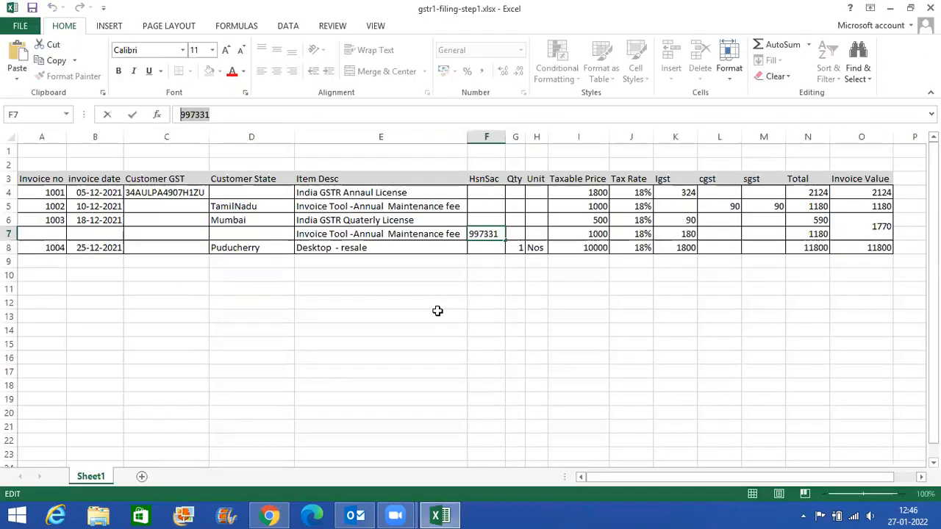
{"action": "left_click", "coordinate": [594, 232]}
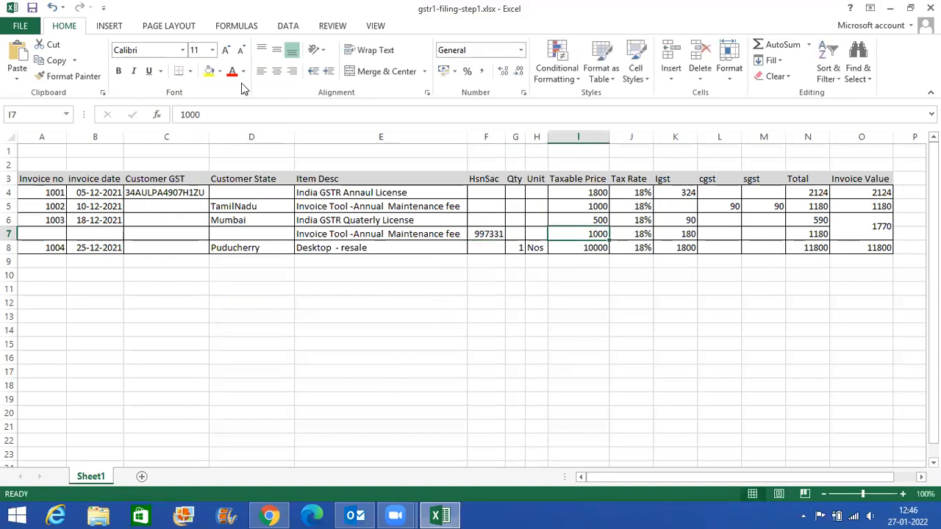
{"action": "double_click", "coordinate": [189, 115]}
{"action": "key", "text": "alt+Tab"}
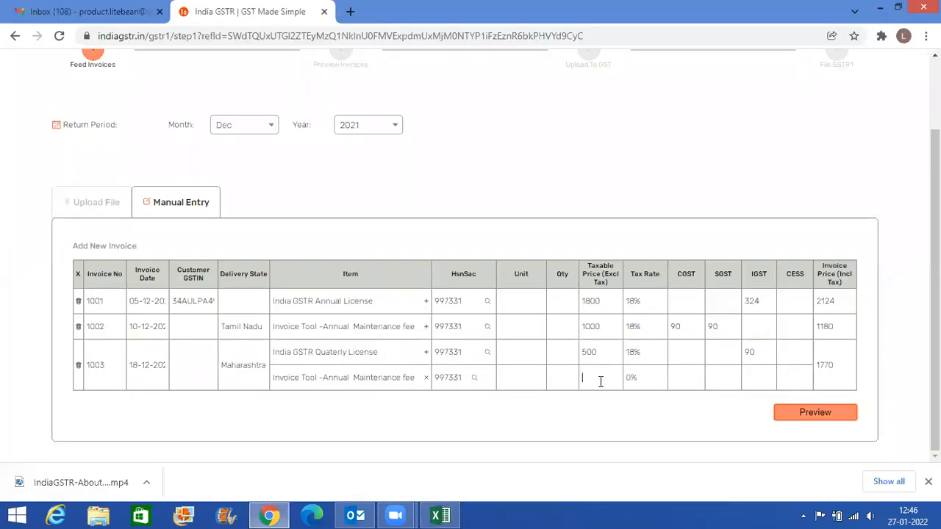
{"action": "key", "text": "ctrl+v"}
- Set the tax rate of invoice 1003's second item to 18%
{"action": "key", "text": "alt+Tab"}
{"action": "key", "text": "alt+Tab"}
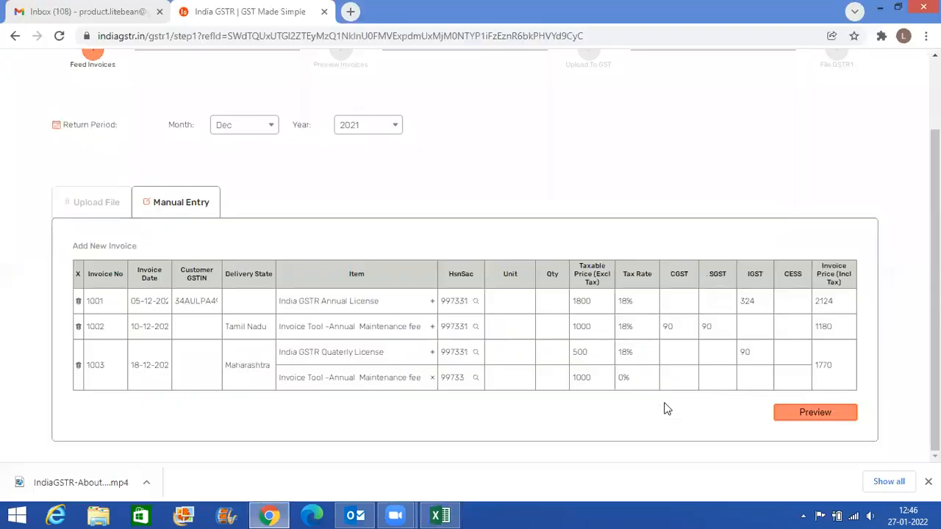
{"action": "left_click", "coordinate": [636, 378]}
{"action": "left_click", "coordinate": [630, 350]}
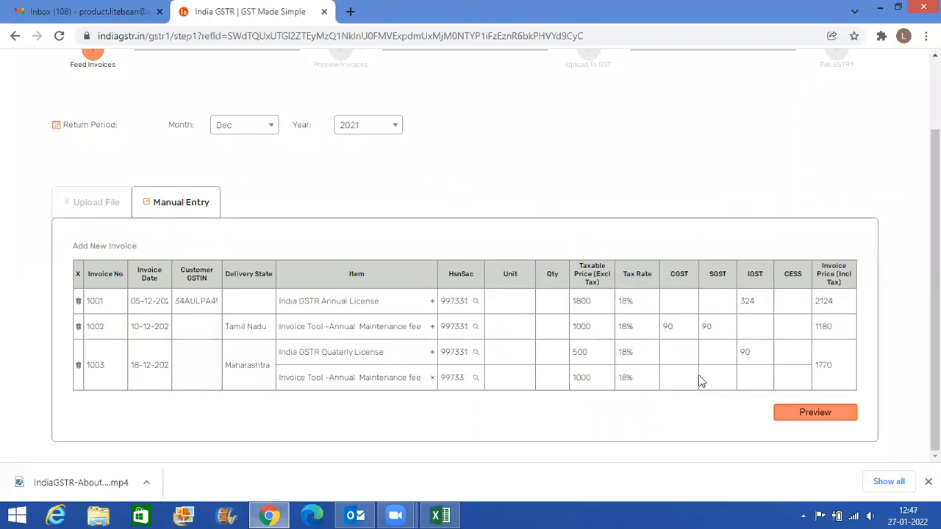
- Copy the IGST amount 180 from Excel cell K7 into invoice 1003's second item row in India GSTR
{"action": "key", "text": "alt+Tab"}
{"action": "left_click", "coordinate": [630, 234]}
{"action": "left_click", "coordinate": [673, 233]}
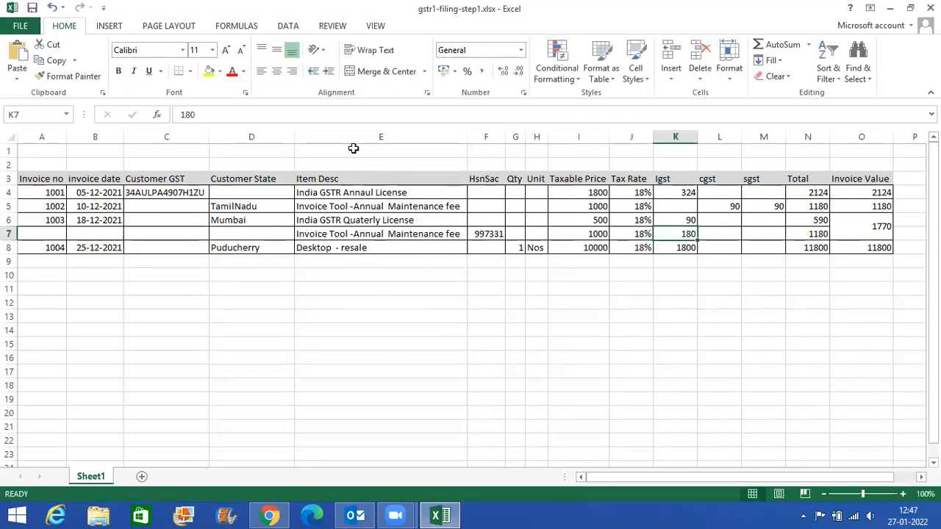
{"action": "key", "text": "ctrl+c"}
{"action": "key", "text": "alt+Tab"}
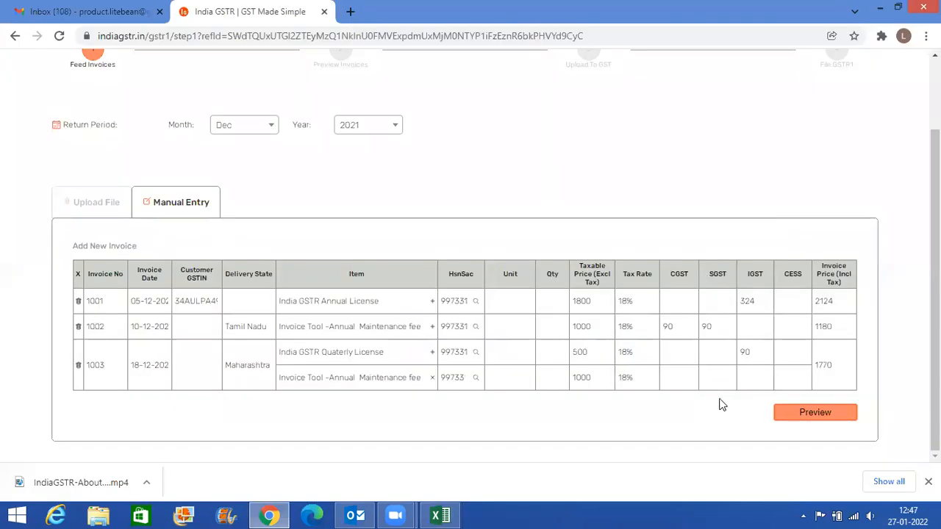
- Compare invoice 1003's Invoice Price in India GSTR with the Total and Invoice Value columns in Excel
{"action": "key", "text": "alt+Tab"}
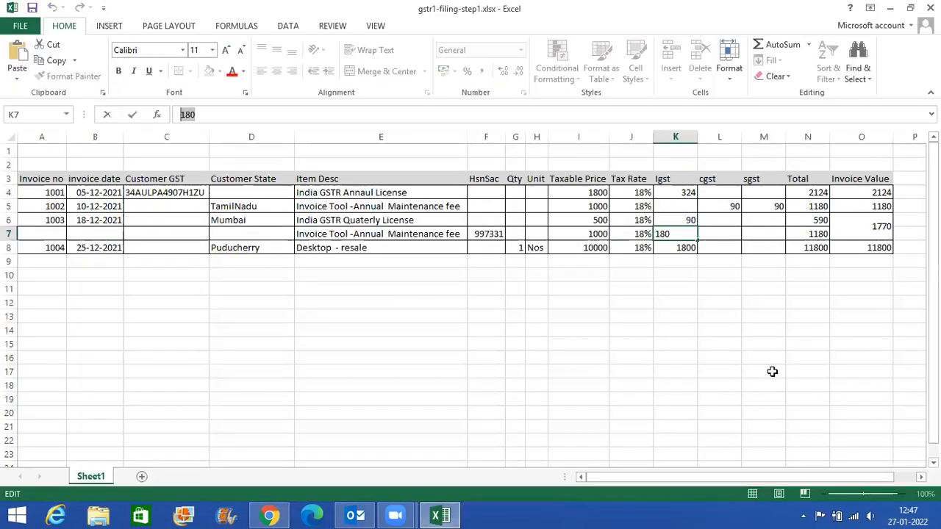
{"action": "left_click", "coordinate": [813, 232]}
{"action": "key", "text": "alt+Tab"}
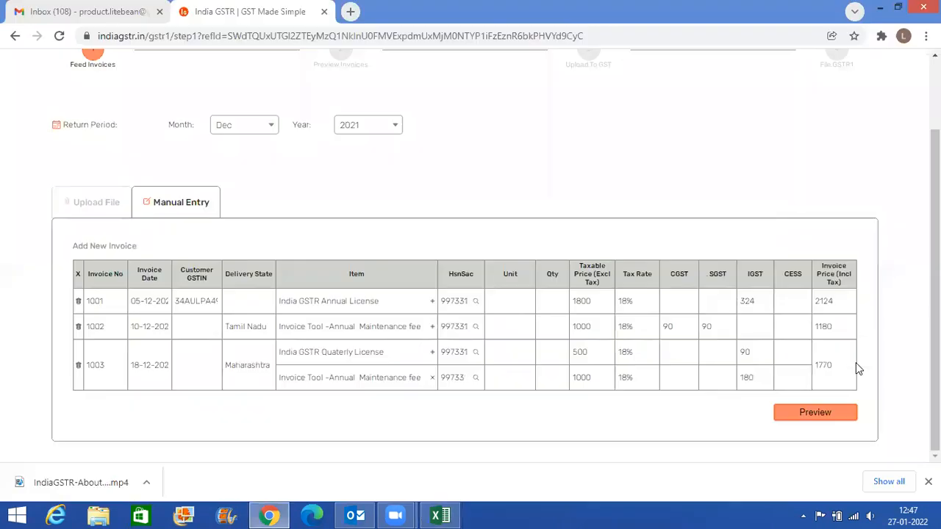
{"action": "double_click", "coordinate": [823, 366]}
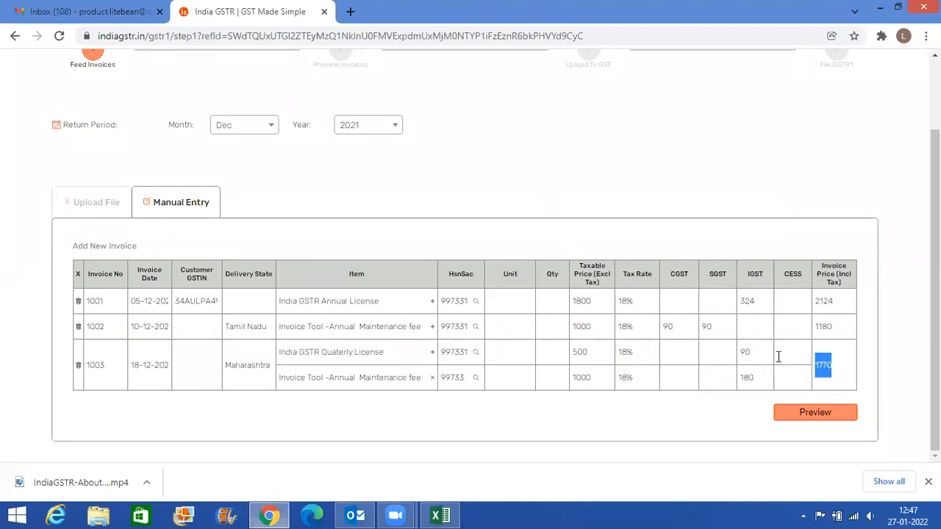
{"action": "key", "text": "alt+Tab"}
{"action": "key", "text": "alt+Tab"}
{"action": "key", "text": "alt+Tab"}
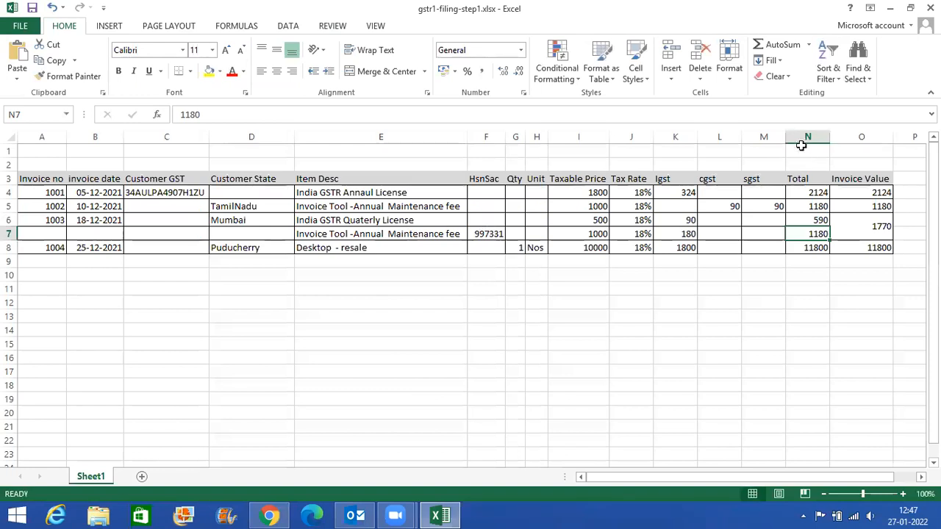
{"action": "left_click", "coordinate": [805, 139]}
{"action": "left_click", "coordinate": [860, 179]}
{"action": "left_click", "coordinate": [842, 226]}
- Add a new invoice in India GSTR and copy invoice number 1004 into it from Excel cell A8
{"action": "key", "text": "alt+Tab"}
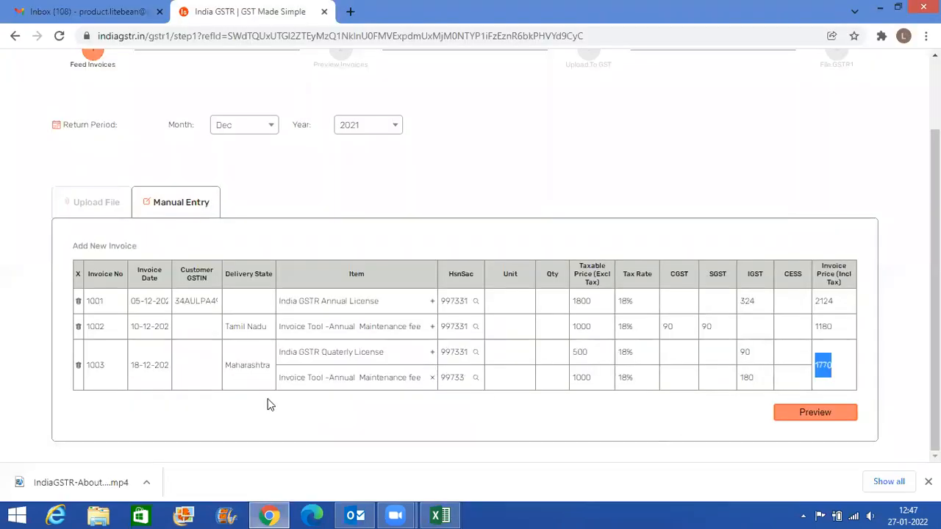
{"action": "left_click", "coordinate": [101, 248]}
{"action": "key", "text": "alt+Tab"}
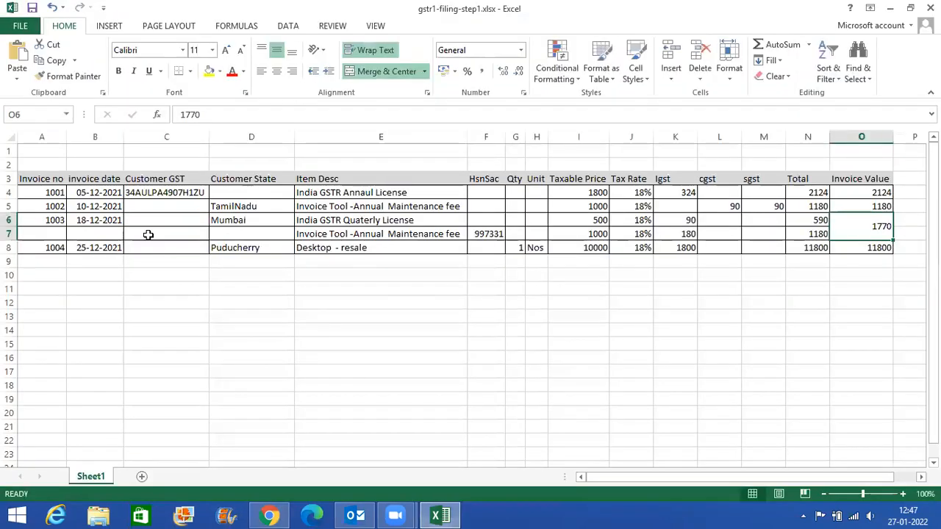
{"action": "left_click", "coordinate": [49, 248]}
{"action": "double_click", "coordinate": [189, 115]}
{"action": "key", "text": "ctrl+c"}
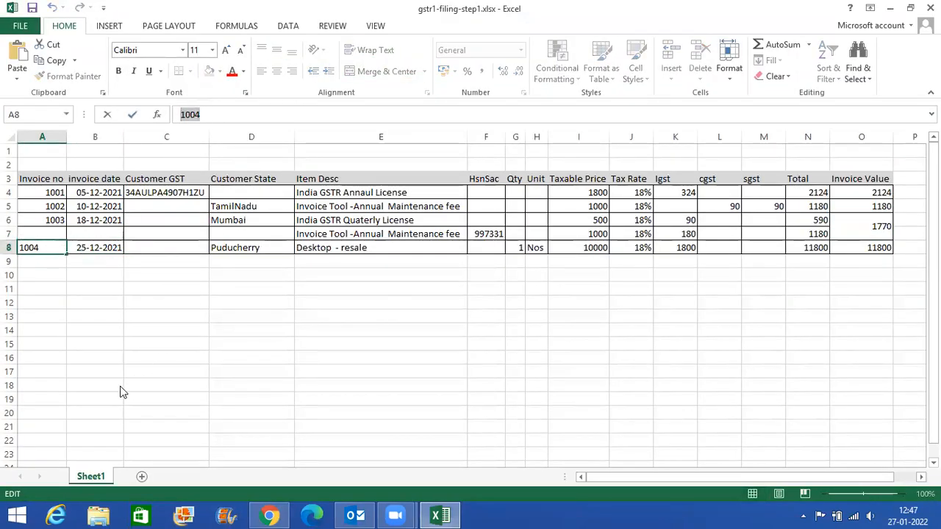
{"action": "key", "text": "alt+Tab"}
{"action": "key", "text": "ctrl+v"}
- Check invoice 1004's date in Excel and set its Invoice Date in India GSTR to 25-12-2021
{"action": "key", "text": "alt+Tab"}
{"action": "key", "text": "Right"}
{"action": "key", "text": "alt+Tab"}
{"action": "left_click", "coordinate": [148, 401]}
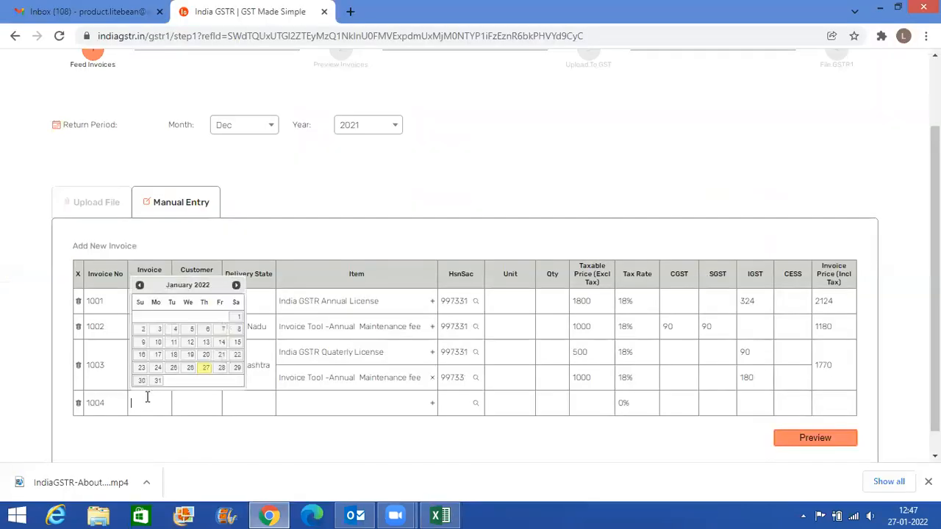
{"action": "left_click", "coordinate": [139, 286]}
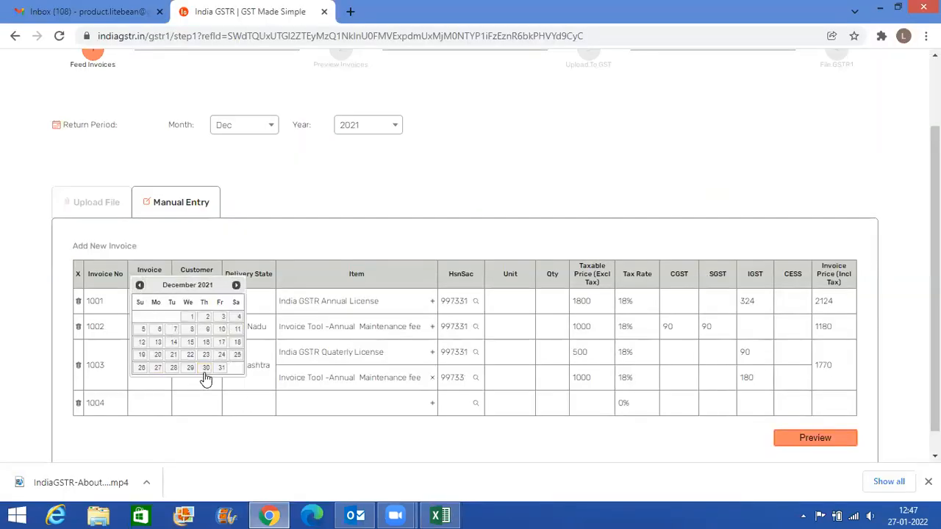
{"action": "left_click", "coordinate": [235, 355]}
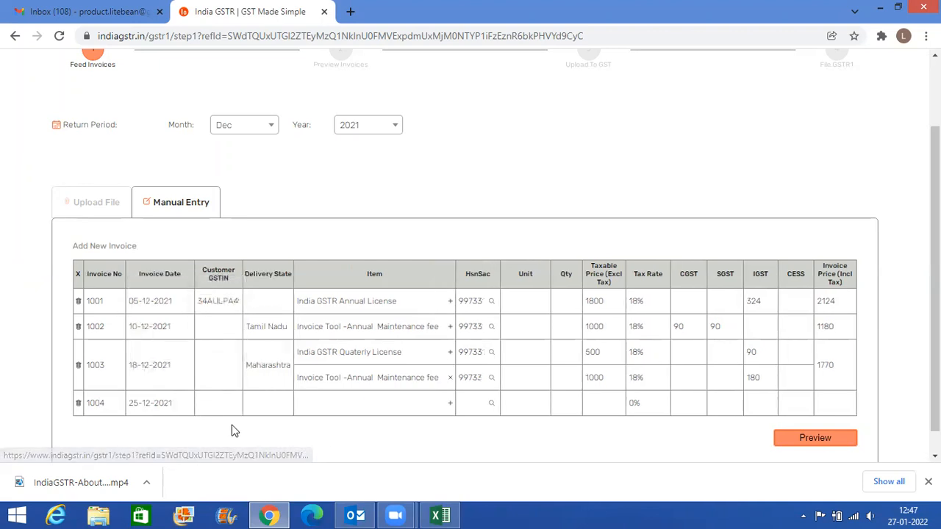
- Check invoice 1004's customer state in Excel and set its Delivery State in India GSTR to Puducherry
{"action": "key", "text": "alt+Tab"}
{"action": "left_click", "coordinate": [243, 257]}
{"action": "key", "text": "alt+Tab"}
{"action": "left_click", "coordinate": [276, 404]}
{"action": "scroll", "coordinate": [293, 351], "scroll_direction": "down", "scroll_amount": 1}
{"action": "scroll", "coordinate": [297, 344], "scroll_direction": "down", "scroll_amount": 4}
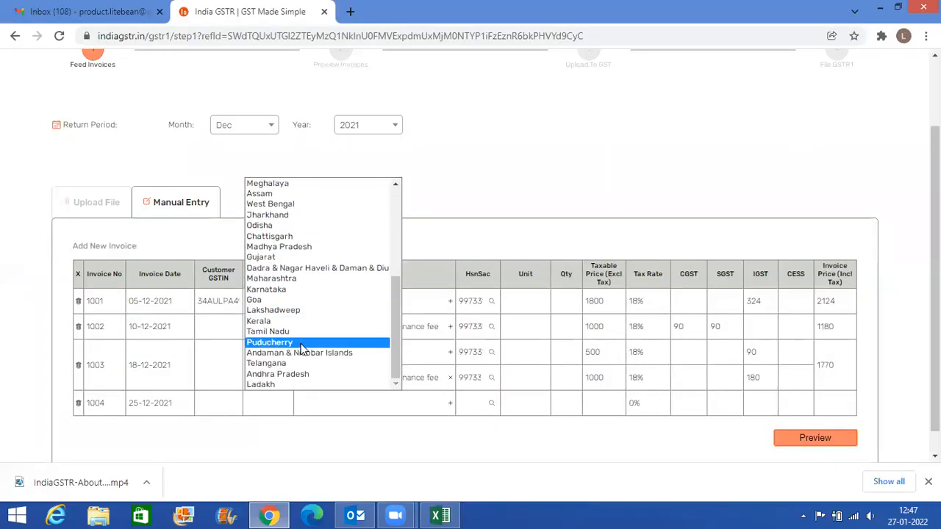
{"action": "left_click", "coordinate": [299, 342]}
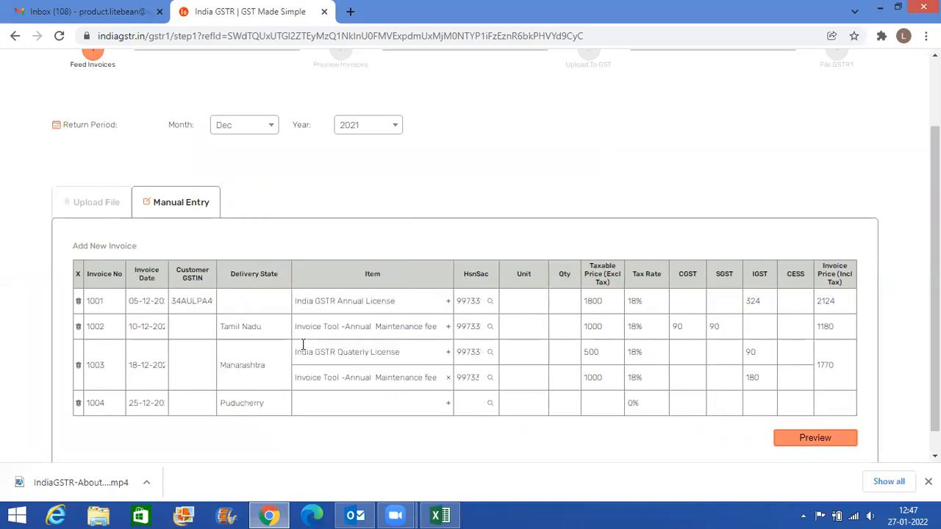
- Copy the customer GSTIN of invoice 1001 into the Customer GSTIN field of invoice 1004
{"action": "double_click", "coordinate": [197, 301]}
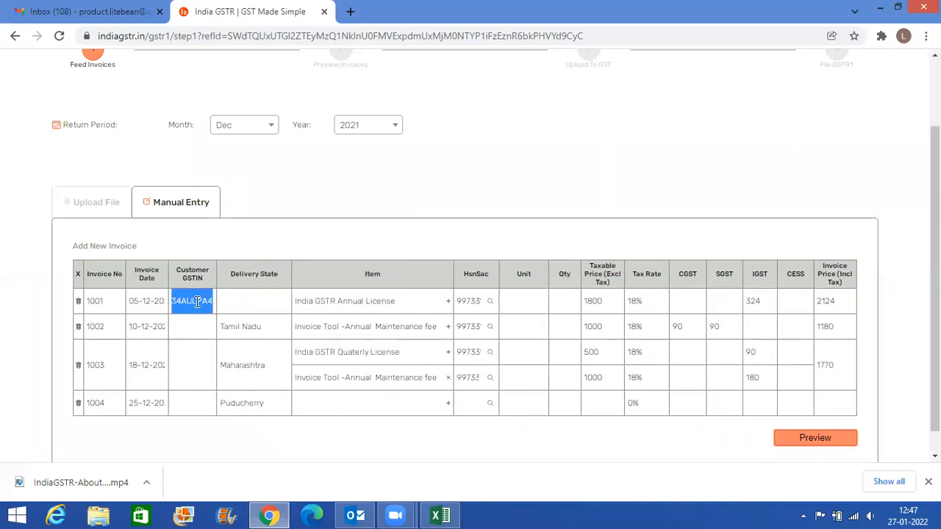
{"action": "left_click", "coordinate": [192, 407]}
{"action": "key", "text": "ctrl+v"}
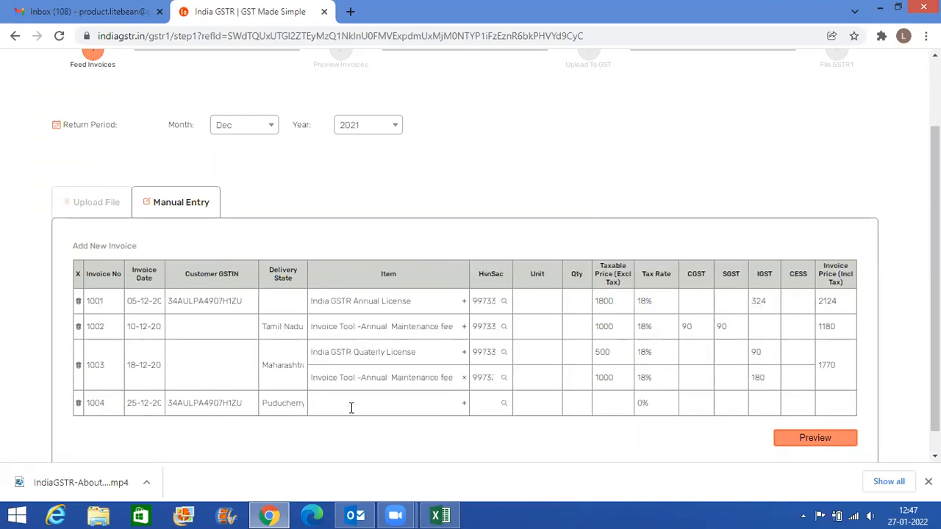
- Copy the item description "Desktop - resale" from Excel cell E8 into invoice 1004's Item field in India GSTR
{"action": "key", "text": "alt+Tab"}
{"action": "left_click", "coordinate": [377, 247]}
{"action": "left_click_drag", "start_coordinate": [278, 115], "coordinate": [144, 109]}
{"action": "key", "text": "alt+Tab"}
{"action": "key", "text": "ctrl+v"}
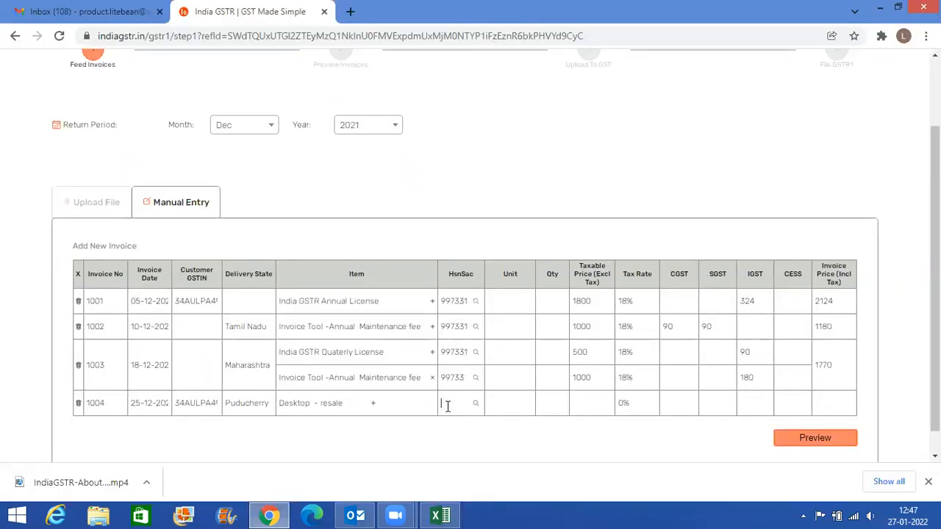
- Search the HSN codes for goods with the keywords "computer" and "keyboard" for invoice 1004's item in India GSTR
{"action": "key", "text": "alt+Tab"}
{"action": "key", "text": "alt+Tab"}
{"action": "left_click", "coordinate": [476, 407]}
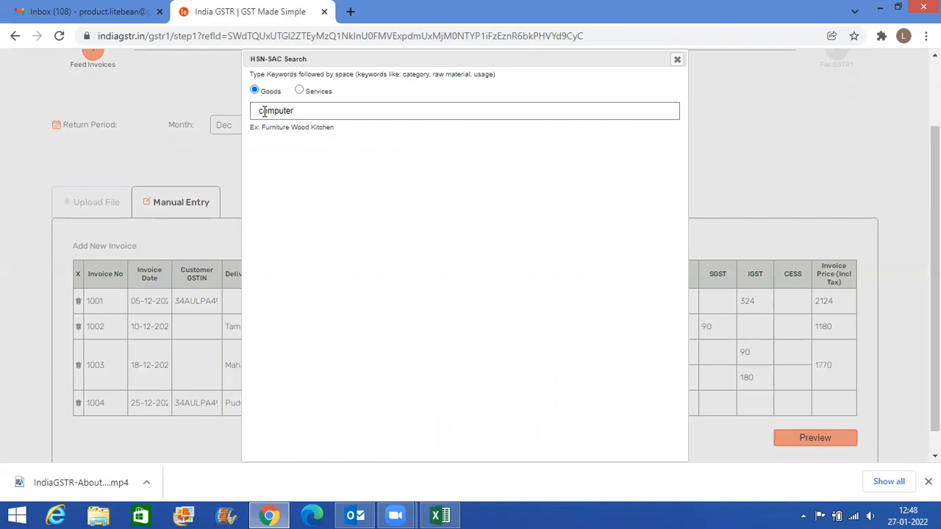
{"action": "type", "text": "computer "}
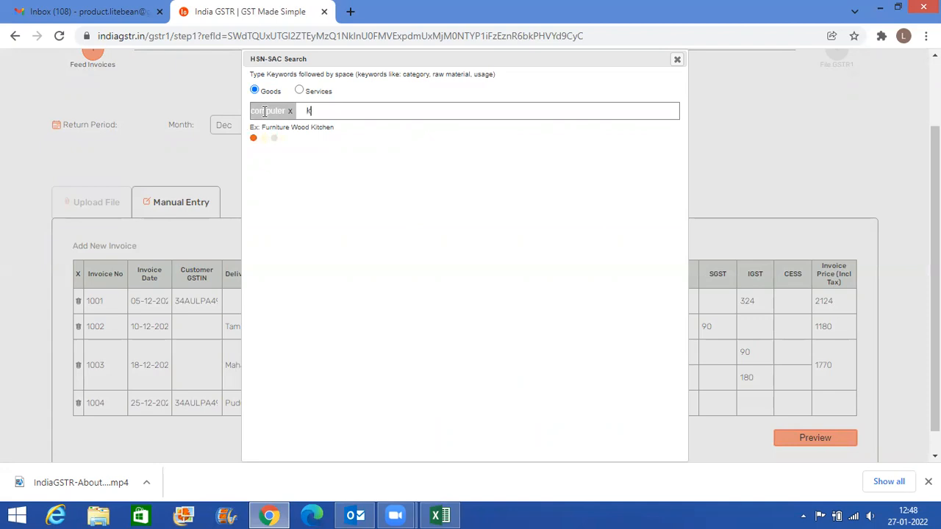
{"action": "type", "text": "keyboard"}
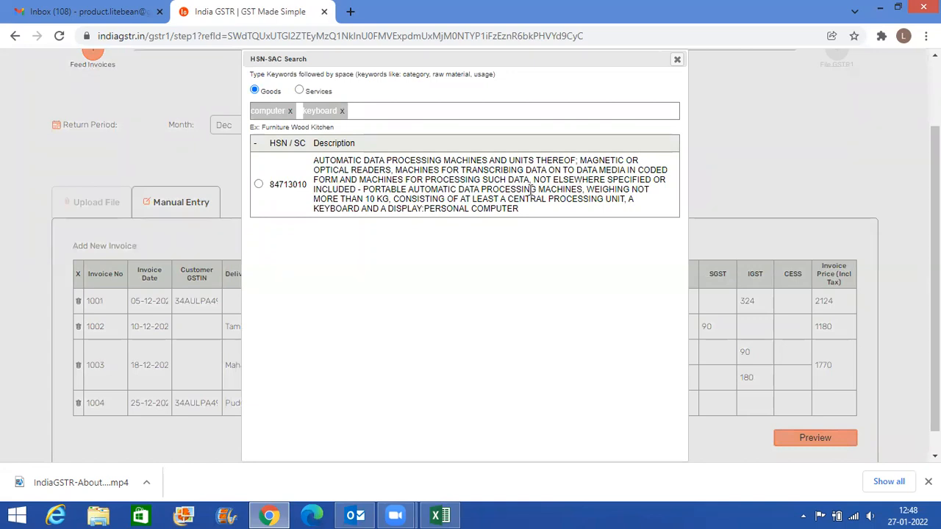
- Remove the keyword "keyboard" from the HSN search and look through the goods codes matching "computer" alone
{"action": "left_click", "coordinate": [343, 111]}
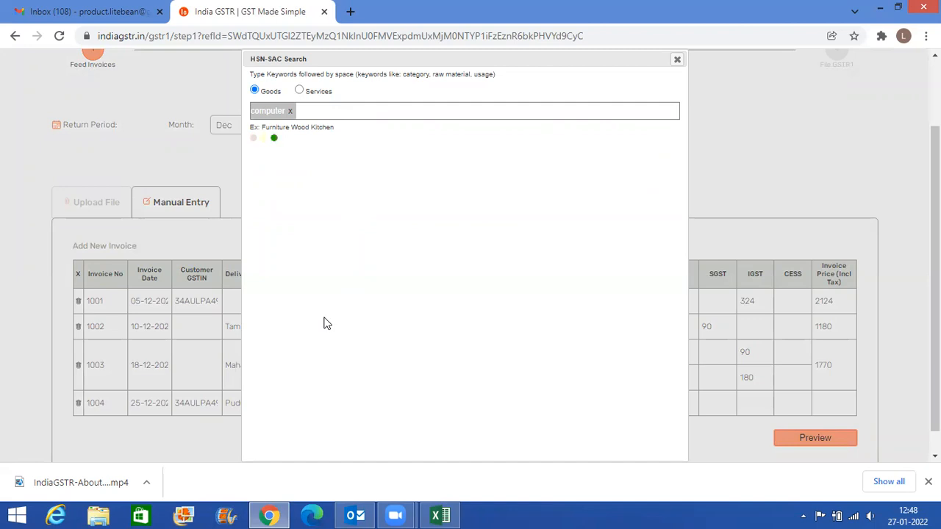
{"action": "scroll", "coordinate": [383, 324], "scroll_direction": "down", "scroll_amount": 5}
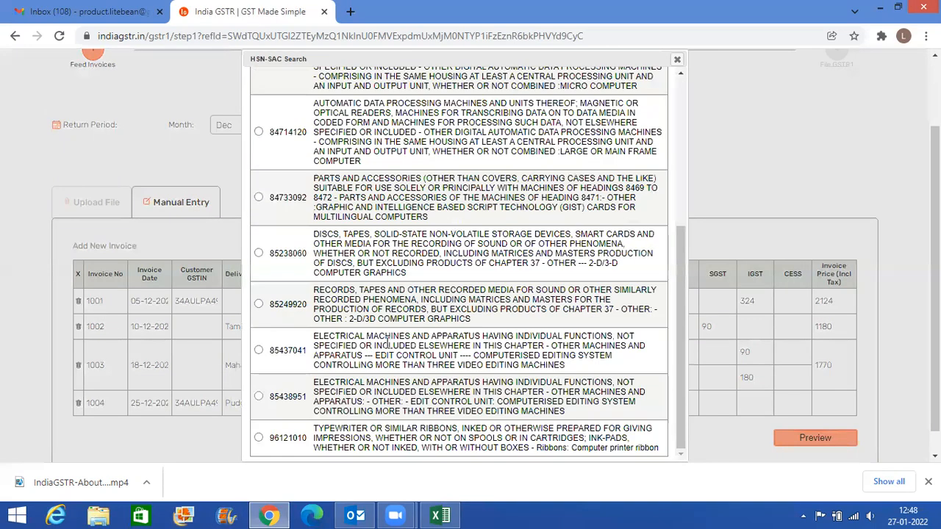
{"action": "scroll", "coordinate": [387, 342], "scroll_direction": "up", "scroll_amount": 5}
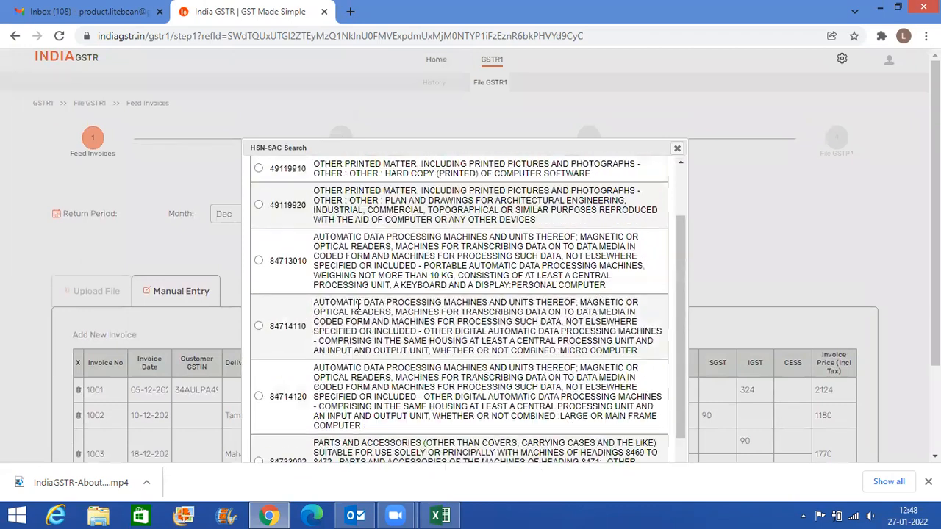
{"action": "scroll", "coordinate": [330, 196], "scroll_direction": "up", "scroll_amount": 2}
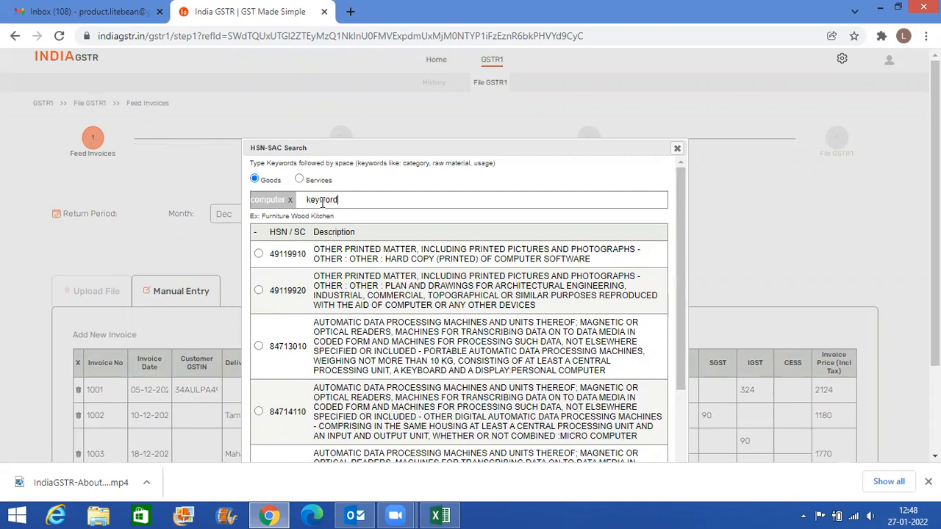
- Refine the HSN search for "computer" by adding the keyword "keyboard"
{"action": "key", "text": "space"}
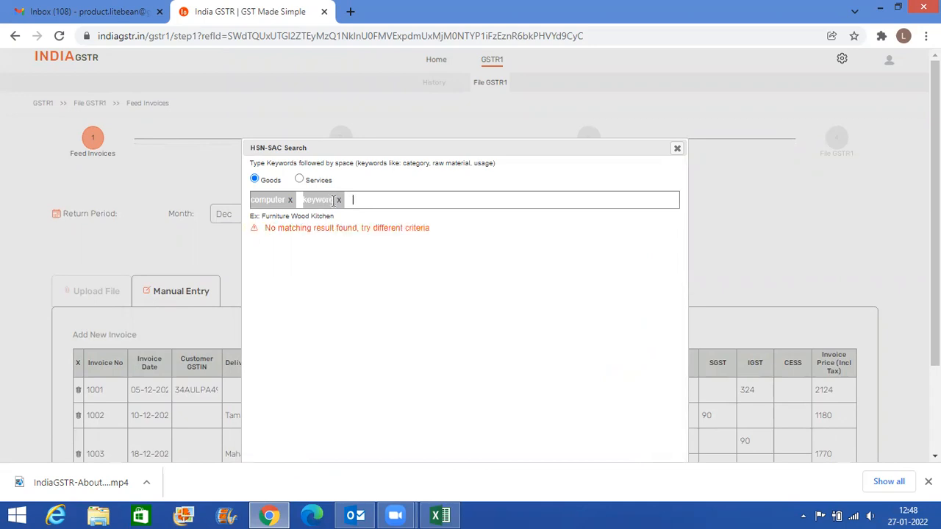
{"action": "left_click", "coordinate": [339, 200]}
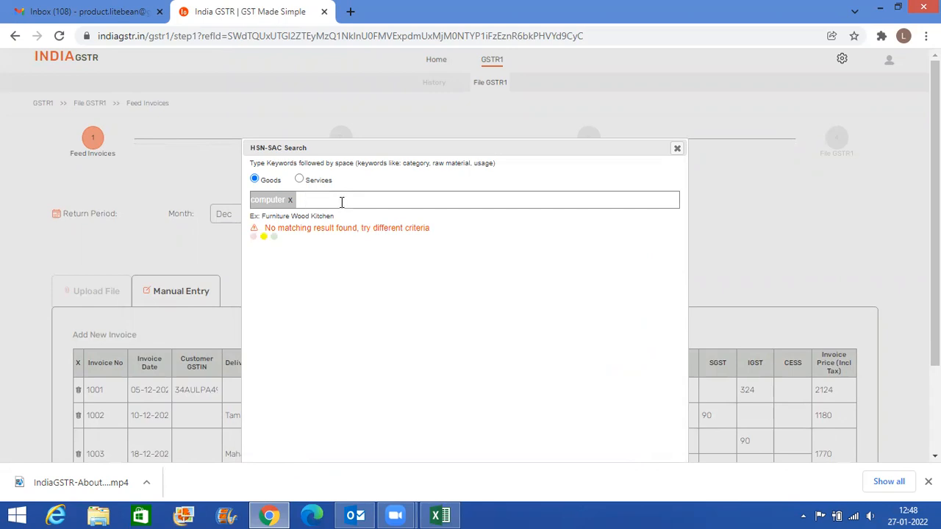
{"action": "type", "text": "keyboard"}
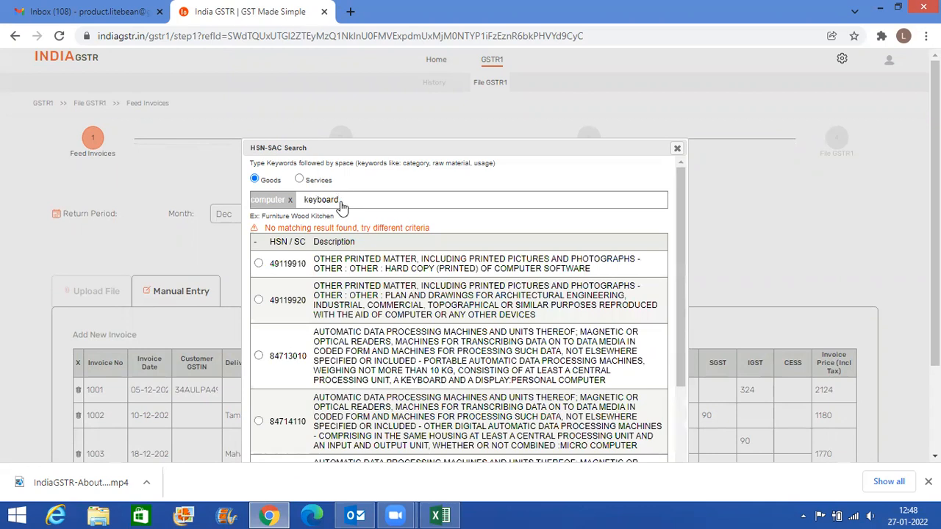
{"action": "key", "text": "space"}
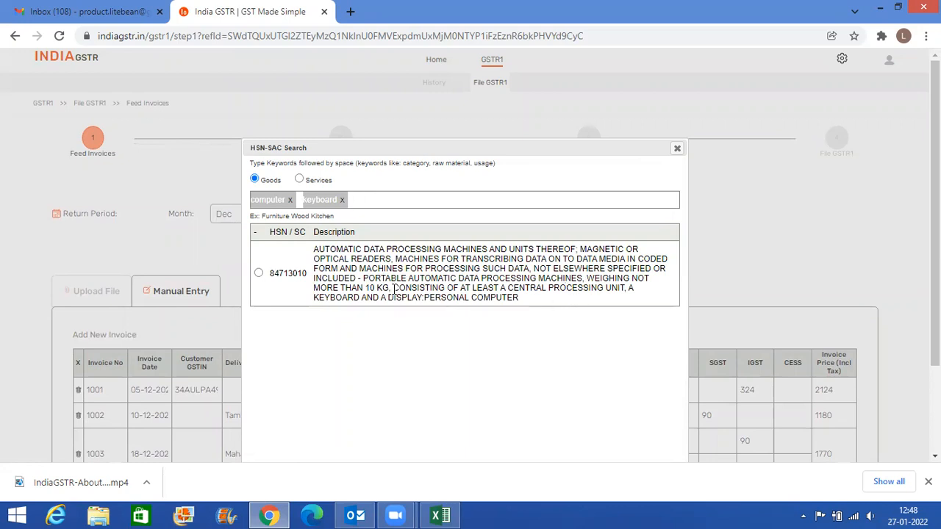
- Read the description of HSN code 84713010 and choose that code for invoice 1004's item
{"action": "left_click_drag", "start_coordinate": [394, 288], "coordinate": [601, 292]}
{"action": "left_click_drag", "start_coordinate": [338, 297], "coordinate": [518, 299]}
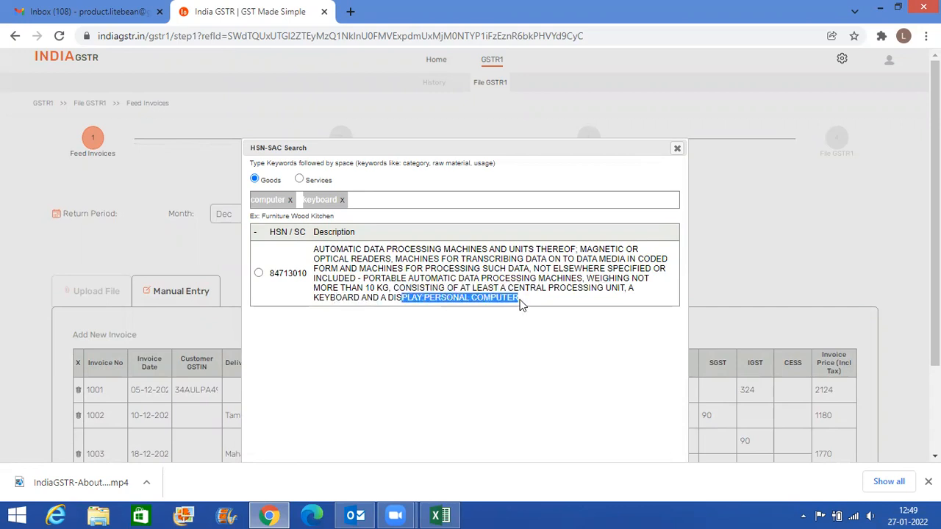
{"action": "left_click", "coordinate": [519, 299]}
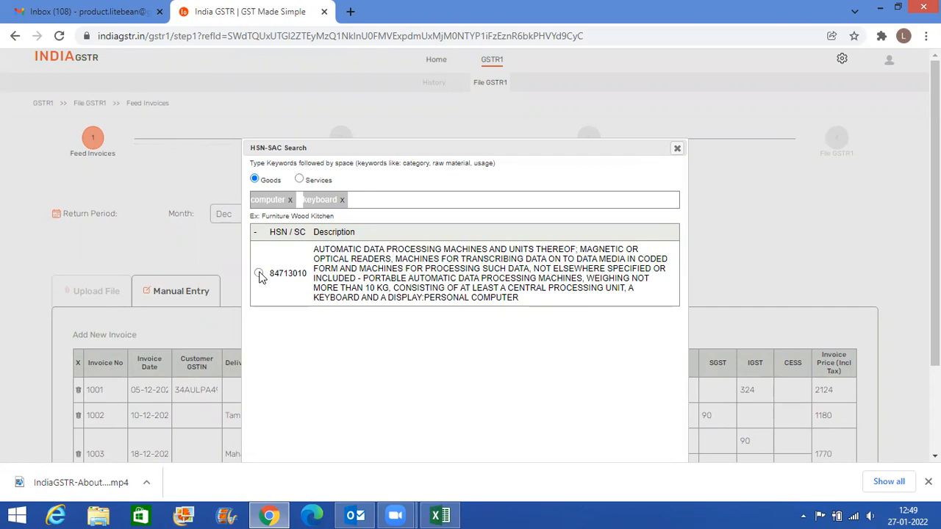
{"action": "left_click", "coordinate": [259, 274]}
{"action": "scroll", "coordinate": [394, 335], "scroll_direction": "down", "scroll_amount": 2}
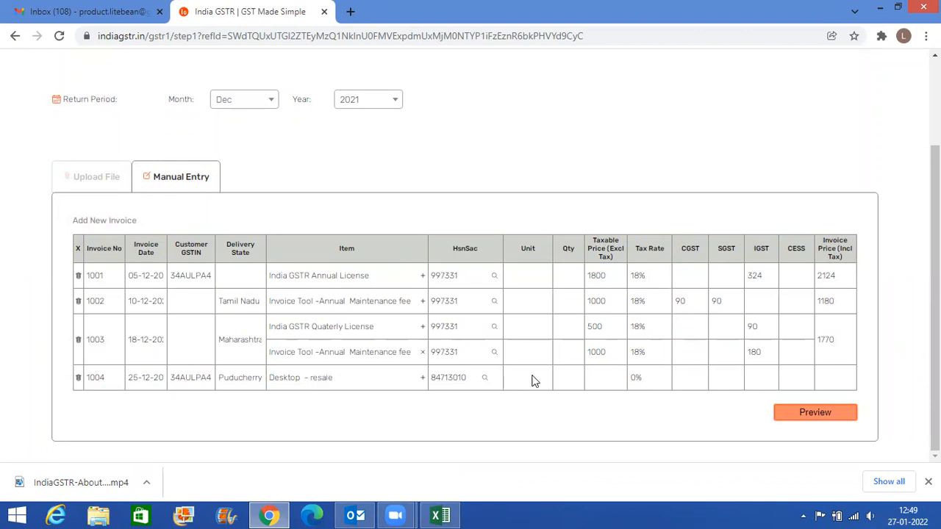
- Check invoice 1004's unit in Excel cell H8 and set its Unit in India GSTR to Numbers
{"action": "key", "text": "alt+Tab"}
{"action": "left_click", "coordinate": [536, 248]}
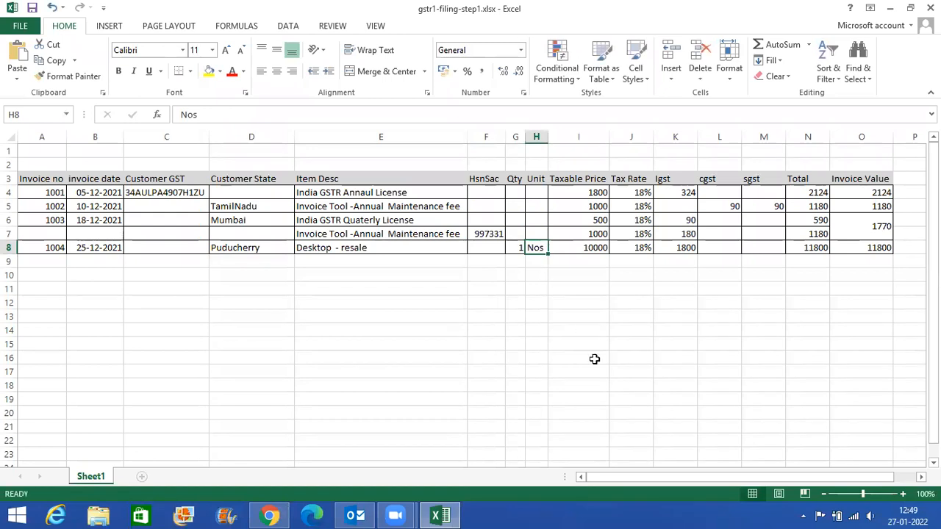
{"action": "key", "text": "alt+Tab"}
{"action": "left_click", "coordinate": [537, 378]}
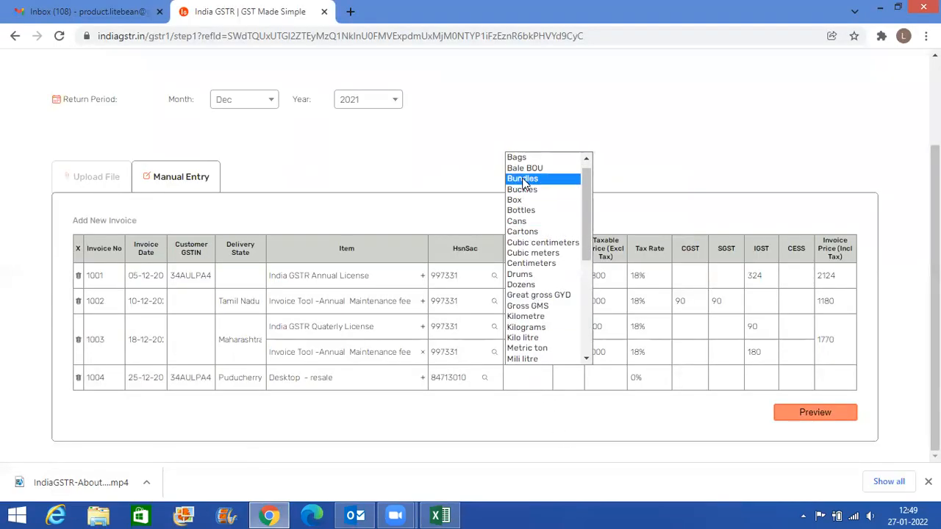
{"action": "scroll", "coordinate": [539, 324], "scroll_direction": "down", "scroll_amount": 2}
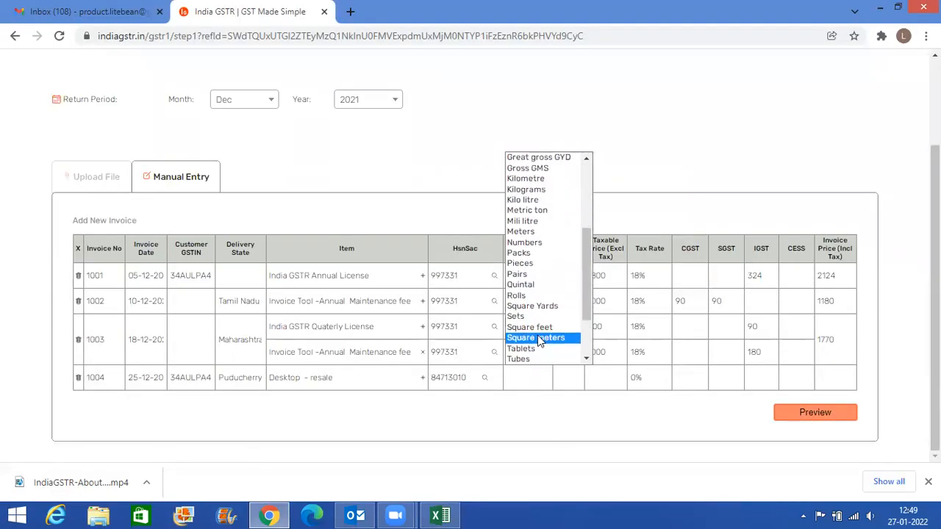
{"action": "left_click", "coordinate": [555, 245]}
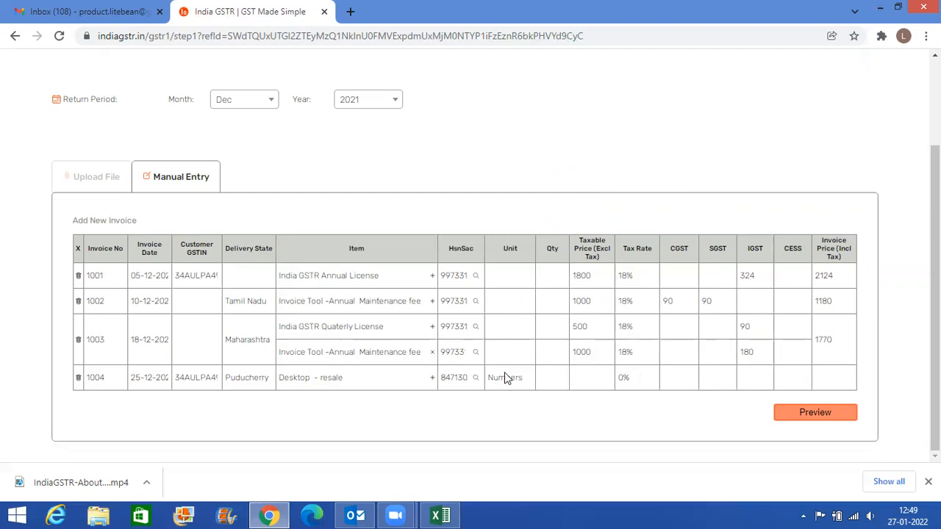
- Check invoice 1004's quantity in the Excel workbook and enter 1 as its Qty in India GSTR
{"action": "key", "text": "alt+Tab"}
- Copy the taxable price 10000 from Excel cell I8 into invoice 1004's Taxable Price field in India GSTR
{"action": "key", "text": "alt+Tab"}
{"action": "type", "text": "1"}
{"action": "key", "text": "alt+Tab"}
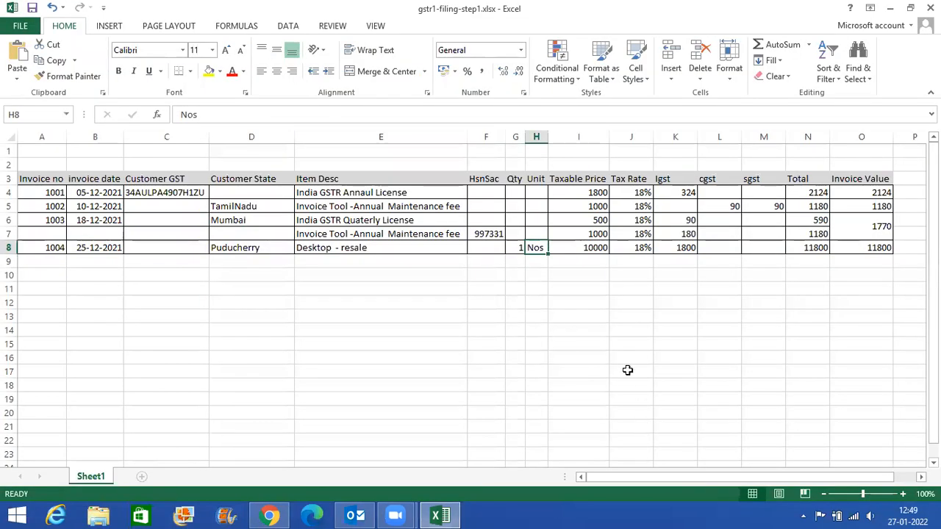
{"action": "key", "text": "alt+Tab"}
{"action": "left_click", "coordinate": [588, 377]}
{"action": "key", "text": "alt+Tab"}
{"action": "left_click", "coordinate": [581, 248]}
{"action": "key", "text": "ctrl+c"}
- Check invoice 1004's tax rate in Excel and set its Tax Rate in India GSTR to 18%
{"action": "key", "text": "alt+Tab"}
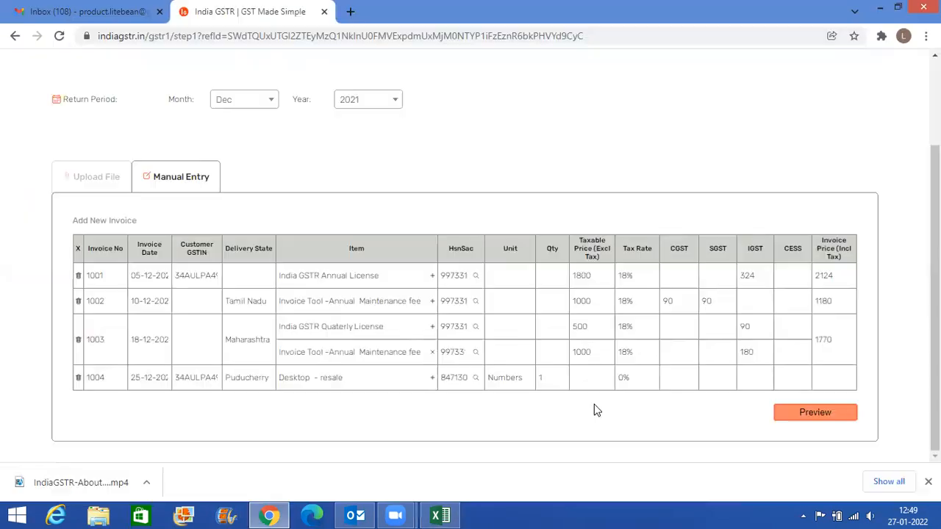
{"action": "key", "text": "ctrl+v"}
- Copy the IGST amount 1800 from Excel cell K8 into invoice 1004's IGST field in India GSTR
{"action": "key", "text": "alt+Tab"}
{"action": "key", "text": "alt+Tab"}
{"action": "left_click", "coordinate": [637, 384]}
{"action": "left_click", "coordinate": [631, 348]}
{"action": "key", "text": "alt+Tab"}
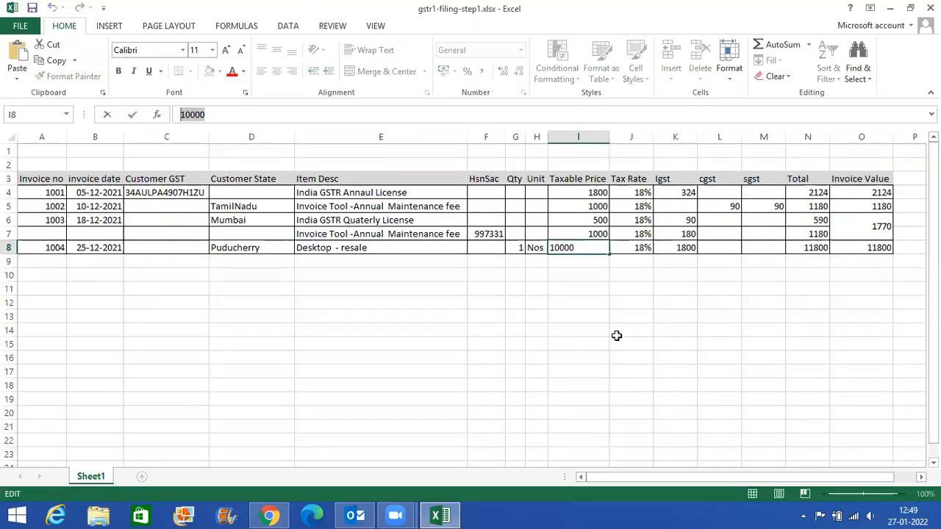
{"action": "key", "text": "Right"}
{"action": "key", "text": "Right"}
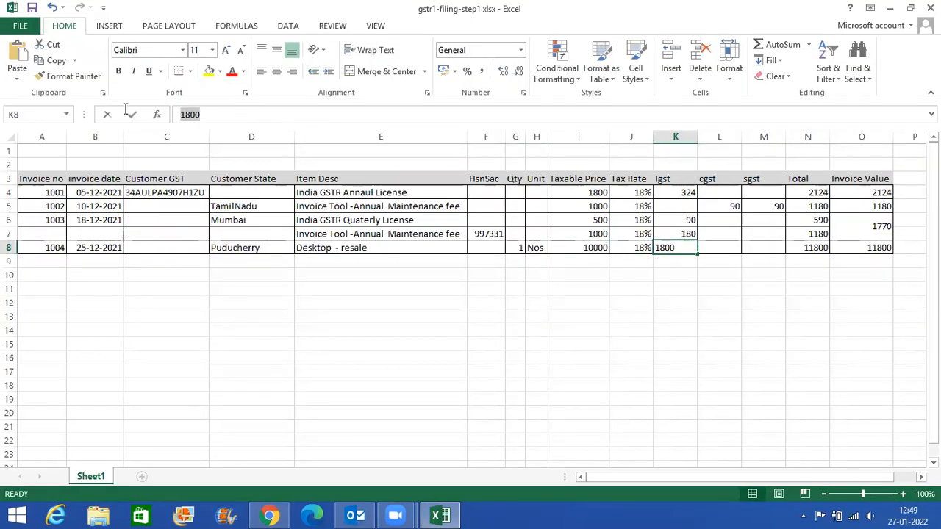
{"action": "double_click", "coordinate": [250, 119]}
{"action": "key", "text": "alt+Tab"}
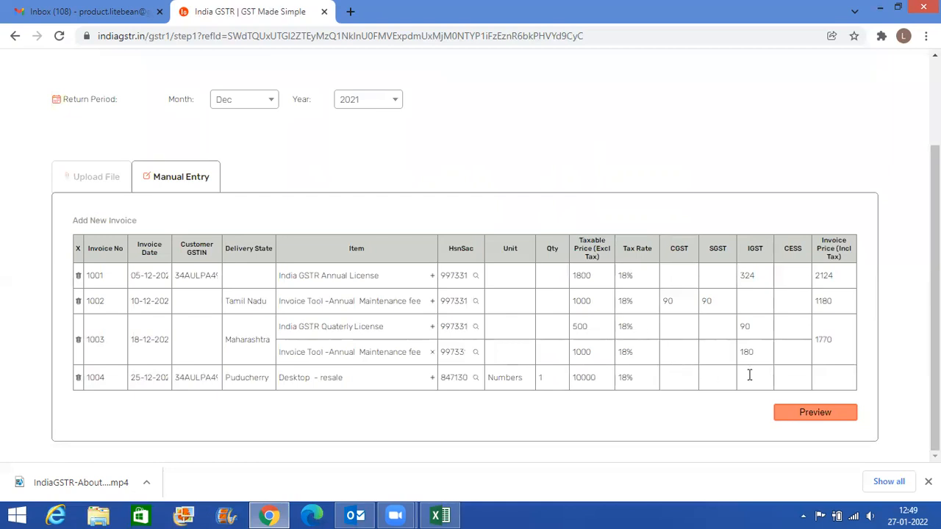
{"action": "key", "text": "ctrl+v"}
- Copy the invoice value 11800 from Excel cell O8 into invoice 1004's Invoice Price field in India GSTR
{"action": "key", "text": "alt+Tab"}
{"action": "left_click", "coordinate": [882, 248]}
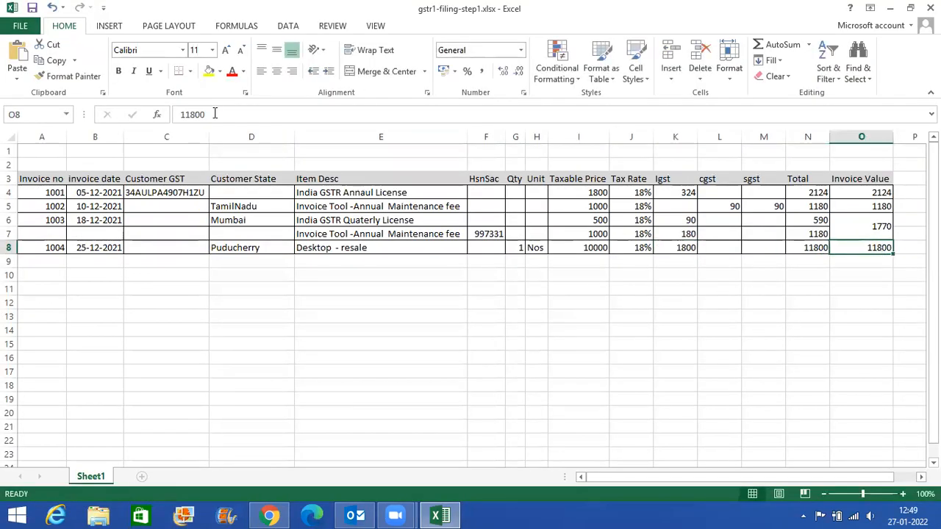
{"action": "left_click_drag", "start_coordinate": [214, 113], "coordinate": [178, 114]}
{"action": "key", "text": "ctrl+c"}
{"action": "key", "text": "alt+Tab"}
{"action": "left_click", "coordinate": [829, 383]}
{"action": "key", "text": "ctrl+v"}
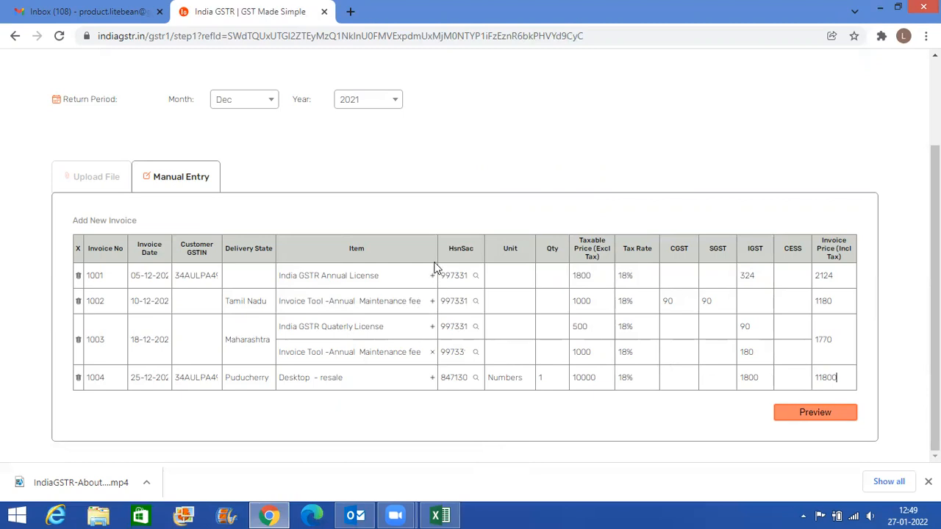
- Adjust the Item and HsnSac column widths in the invoice table so the item names and HSN codes are fully readable
{"action": "left_click_drag", "start_coordinate": [435, 248], "coordinate": [356, 248]}
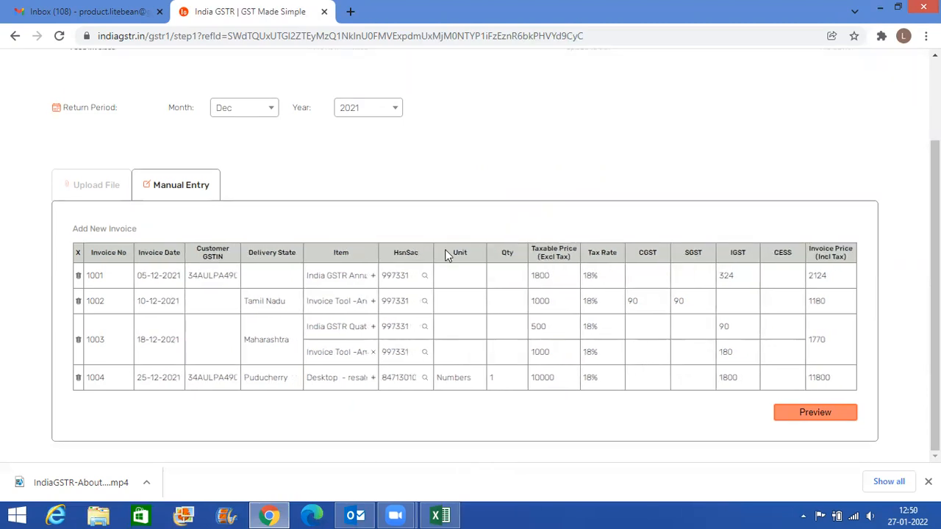
{"action": "left_click_drag", "start_coordinate": [435, 251], "coordinate": [479, 263]}
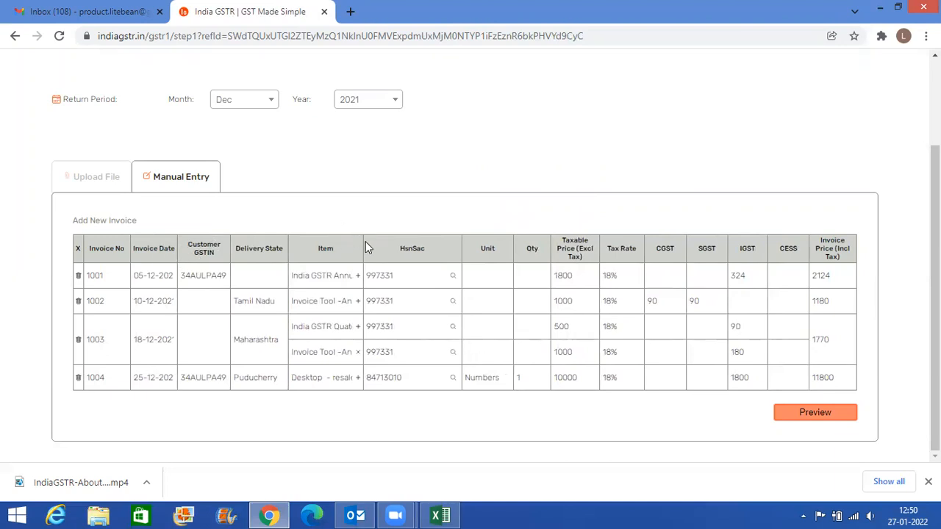
{"action": "left_click_drag", "start_coordinate": [395, 248], "coordinate": [492, 258]}
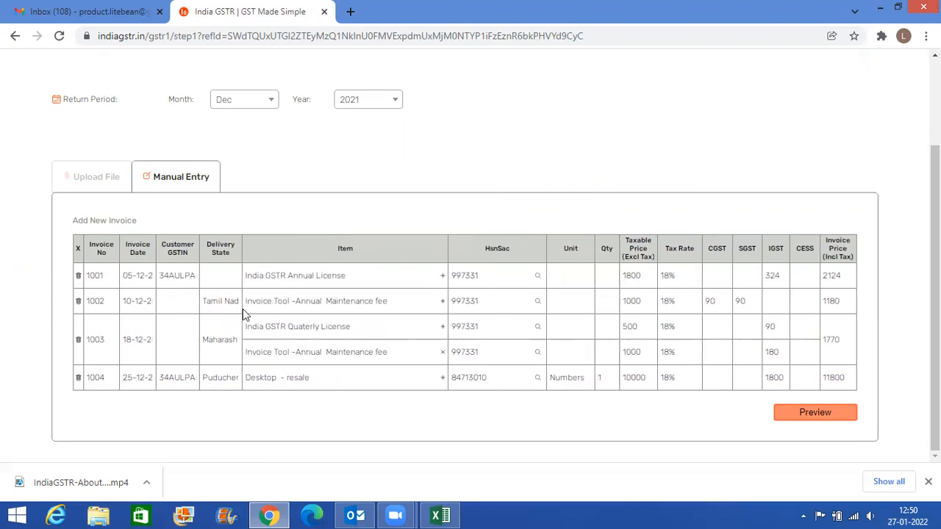
- Review the return period and the four entered invoices, and open their preview
{"action": "scroll", "coordinate": [243, 309], "scroll_direction": "up", "scroll_amount": 2}
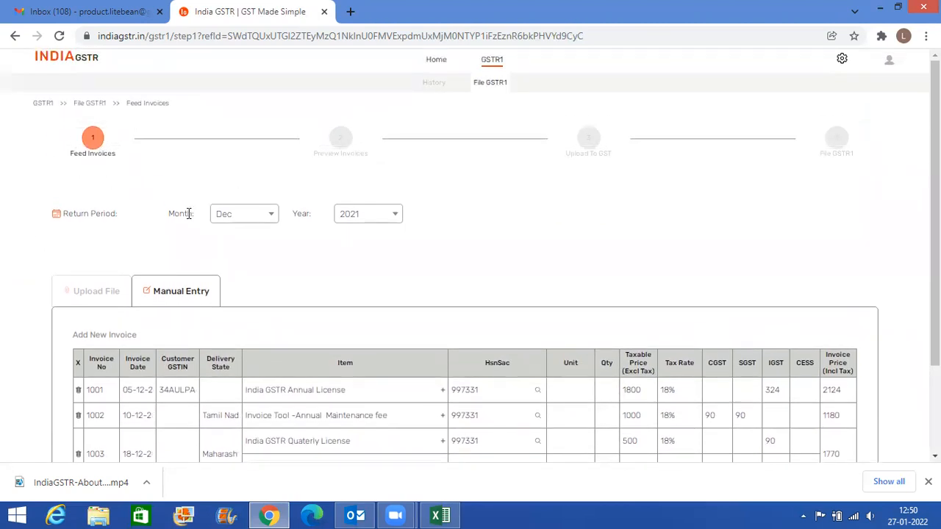
{"action": "scroll", "coordinate": [223, 323], "scroll_direction": "down", "scroll_amount": 1}
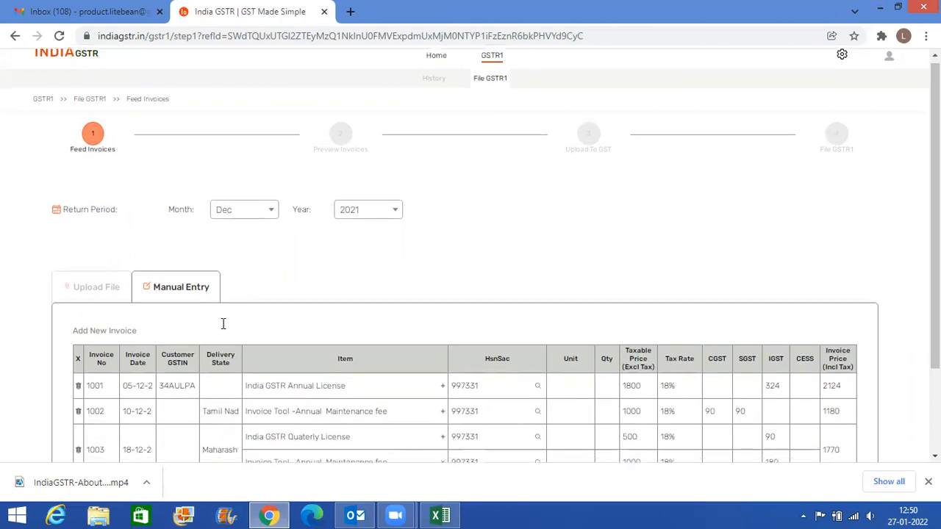
{"action": "scroll", "coordinate": [221, 338], "scroll_direction": "down", "scroll_amount": 1}
{"action": "scroll", "coordinate": [403, 361], "scroll_direction": "down", "scroll_amount": 1}
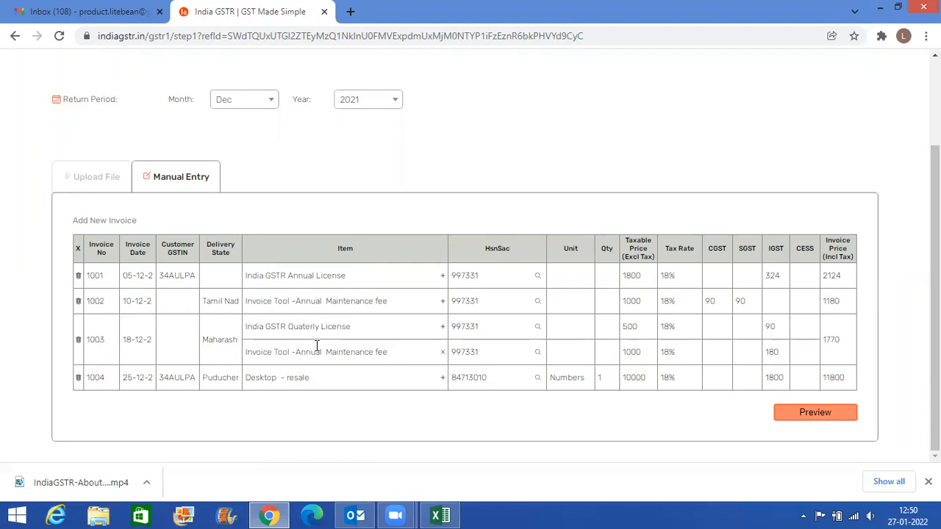
{"action": "left_click", "coordinate": [816, 413]}
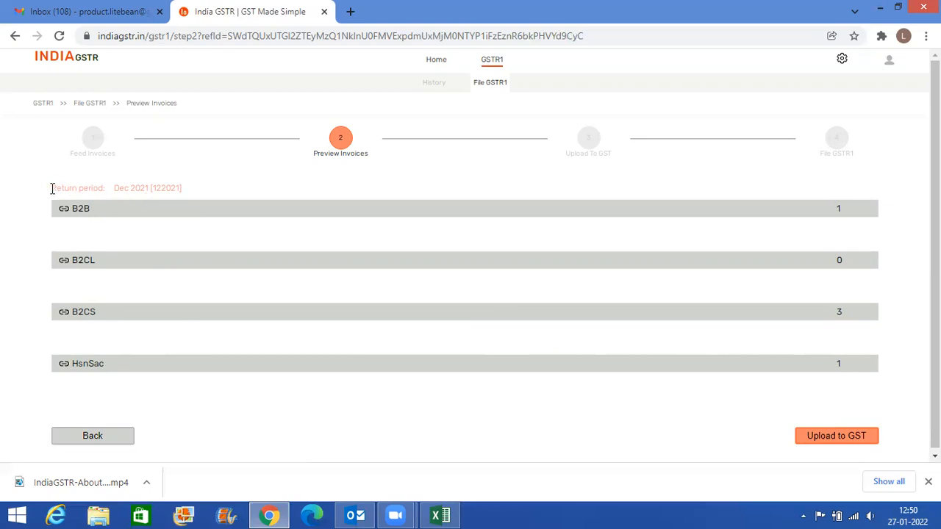
- Examine the month and year of the return period on the Preview Invoices page
{"action": "left_click_drag", "start_coordinate": [52, 188], "coordinate": [137, 186]}
{"action": "double_click", "coordinate": [139, 188]}
{"action": "left_click", "coordinate": [74, 188]}
{"action": "left_click_drag", "start_coordinate": [74, 188], "coordinate": [151, 189]}
{"action": "triple_click", "coordinate": [151, 189]}
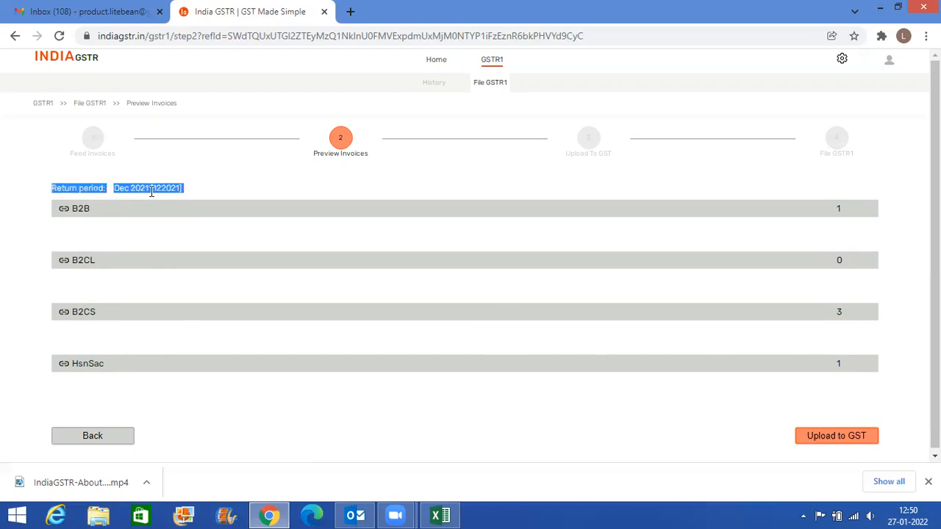
{"action": "double_click", "coordinate": [122, 190]}
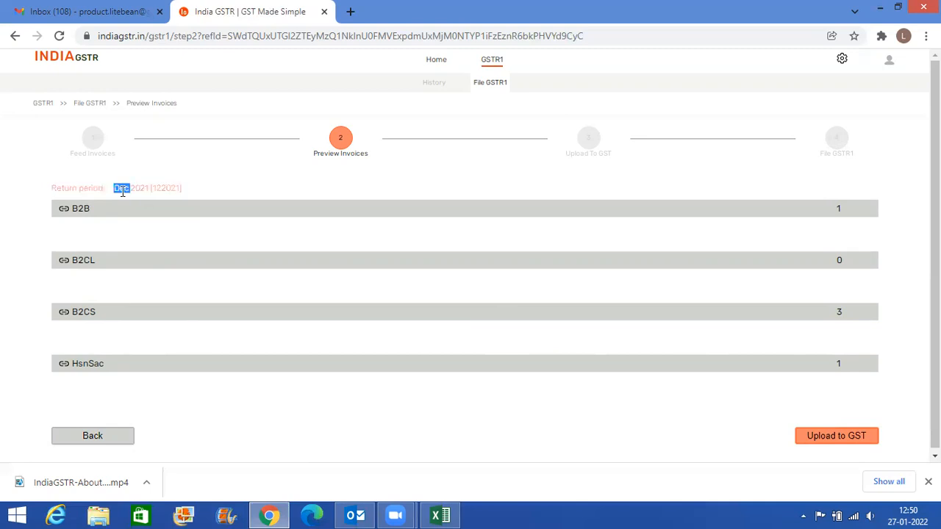
{"action": "left_click", "coordinate": [138, 189]}
{"action": "double_click", "coordinate": [137, 188]}
- Expand the B2B section of the preview and compare its customer GSTIN and invoice numbers 1001 and 1004 with the Excel sheet
{"action": "left_click", "coordinate": [96, 214]}
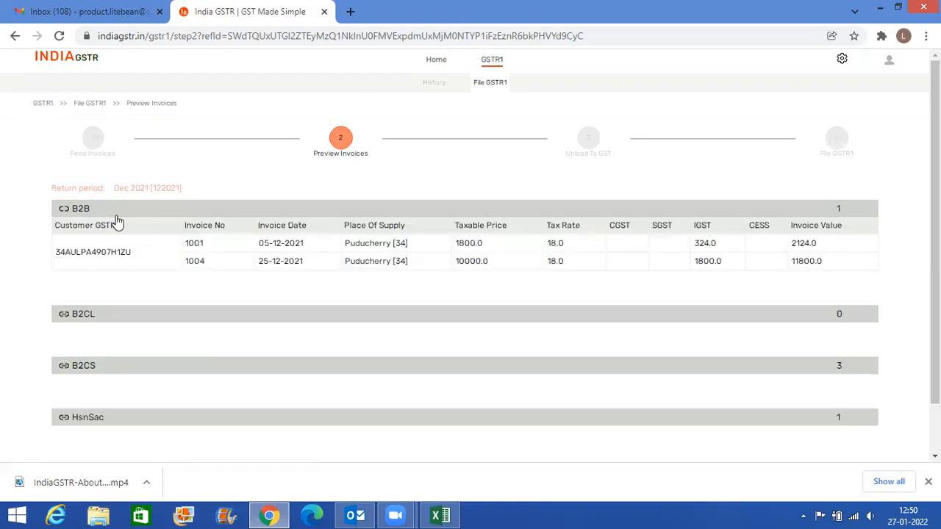
{"action": "key", "text": "alt+Tab"}
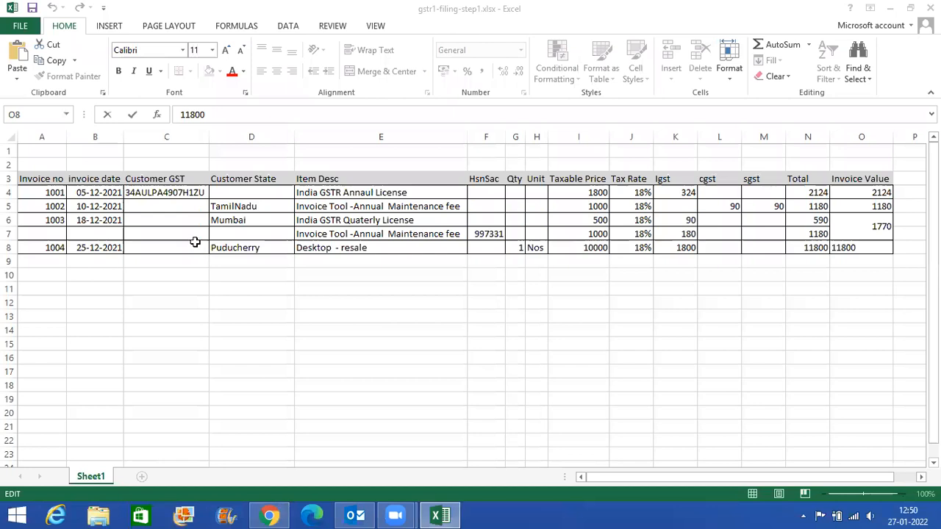
{"action": "left_click", "coordinate": [166, 194]}
{"action": "key", "text": "alt+Tab"}
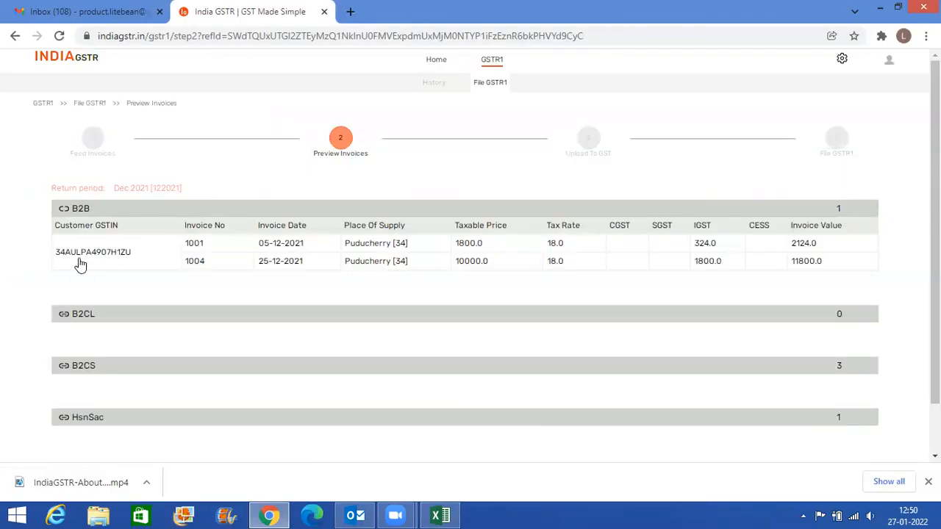
{"action": "key", "text": "alt+Tab"}
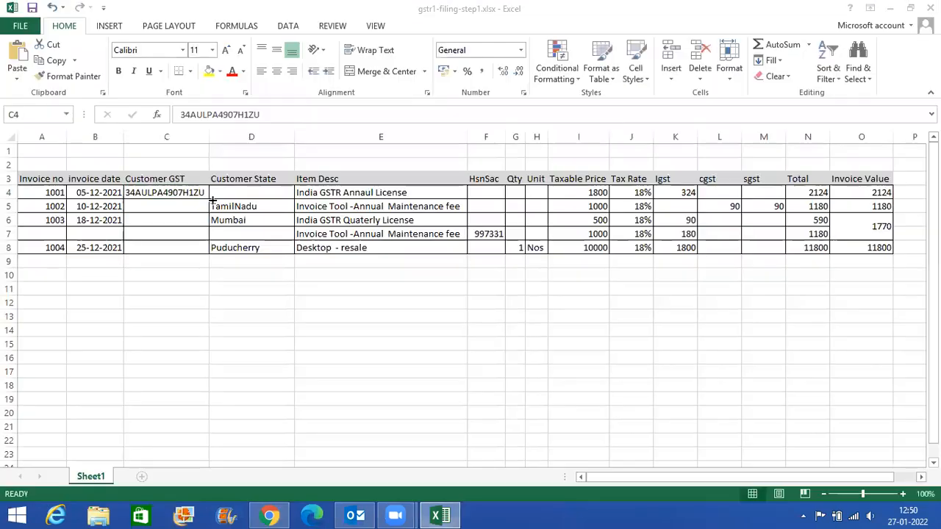
{"action": "left_click", "coordinate": [51, 253]}
{"action": "key", "text": "alt+Tab"}
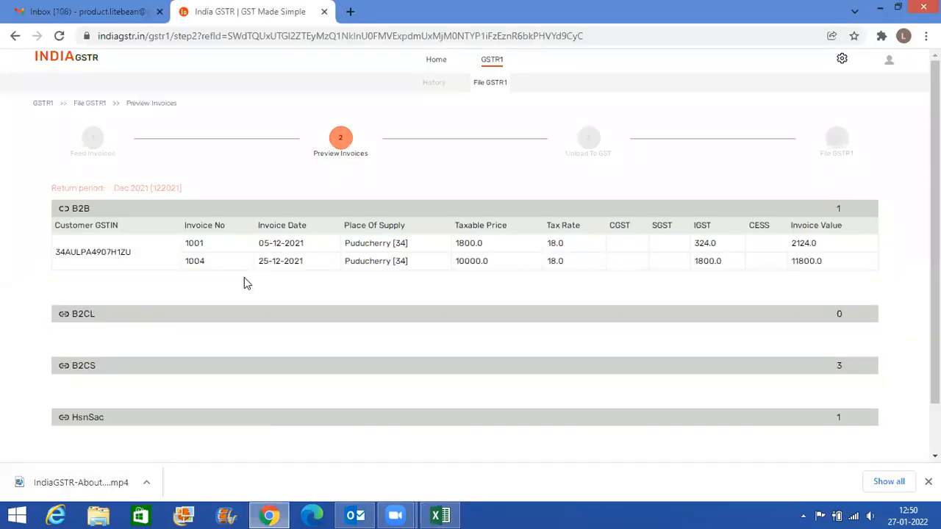
- Check the invoice dates and place of supply of B2B invoices 1001 and 1004 against the Excel sheet
{"action": "key", "text": "alt+Tab"}
{"action": "key", "text": "alt+Tab"}
{"action": "key", "text": "alt+Tab"}
{"action": "left_click", "coordinate": [258, 195]}
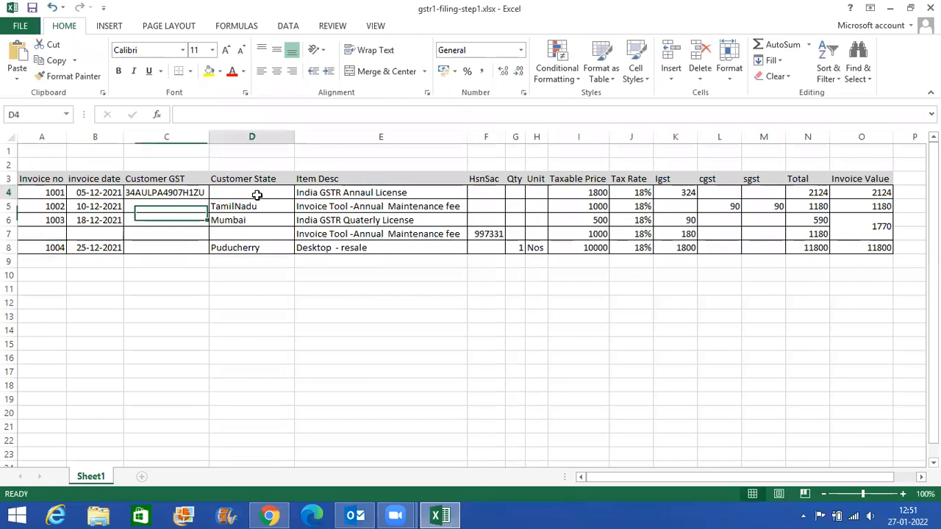
{"action": "key", "text": "alt+Tab"}
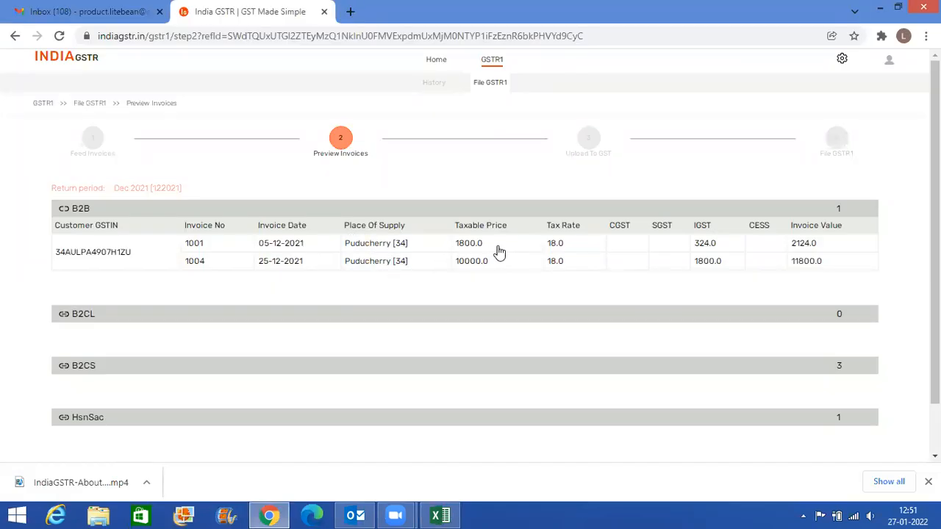
- Compare the taxable prices of invoices 1001 and 1004 between the Excel sheet and the B2B preview
{"action": "key", "text": "alt+Tab"}
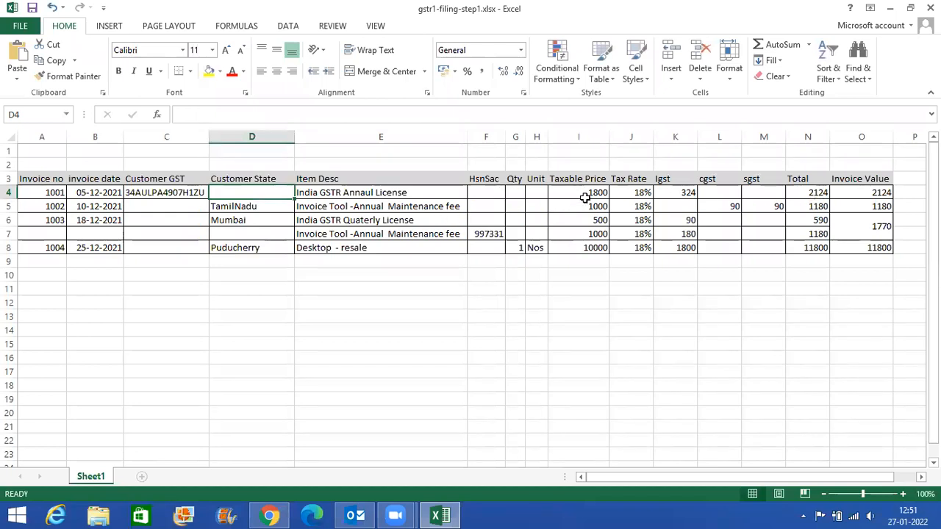
{"action": "key", "text": "alt+Tab"}
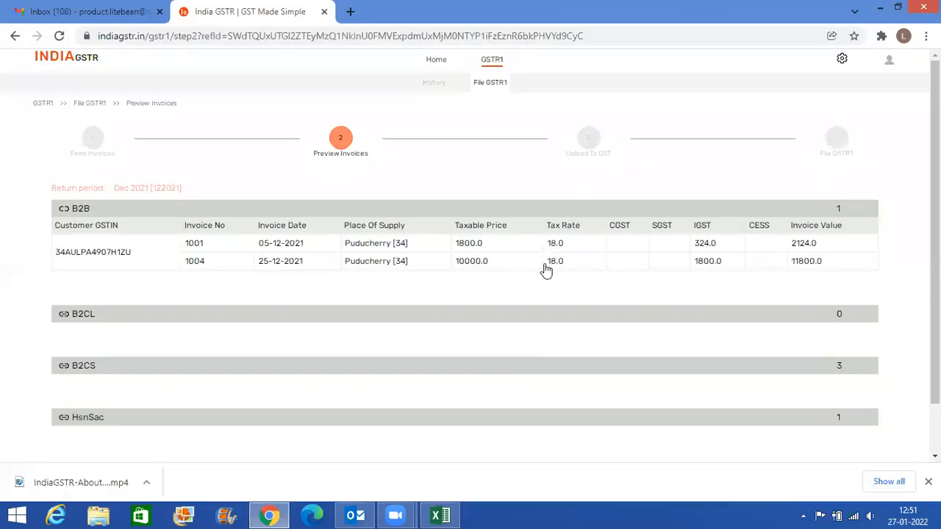
{"action": "key", "text": "alt+Tab"}
{"action": "left_click", "coordinate": [576, 250]}
{"action": "key", "text": "alt+Tab"}
{"action": "key", "text": "alt+Tab"}
{"action": "key", "text": "alt+Tab"}
{"action": "key", "text": "alt+Tab"}
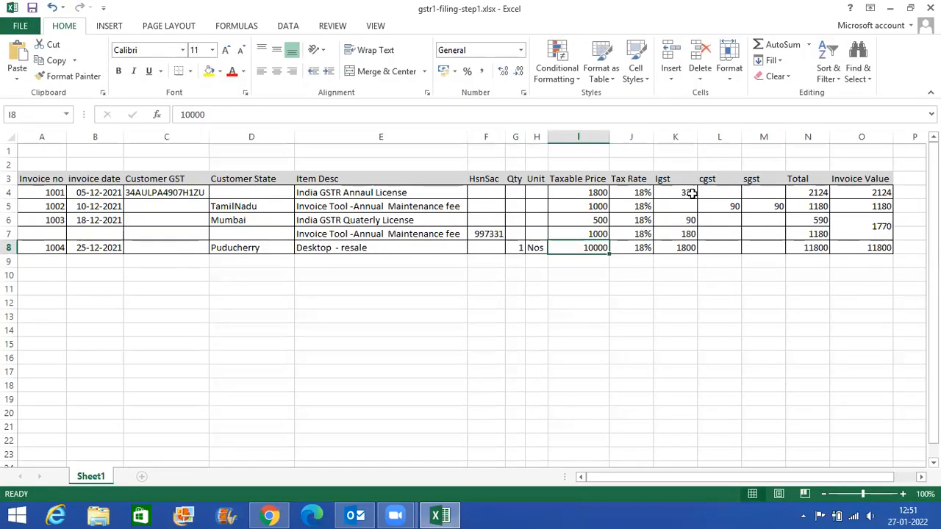
- Verify the IGST amounts of invoices 1001 and 1004 in the B2B preview against Excel cells K4 and K8
{"action": "left_click", "coordinate": [692, 192]}
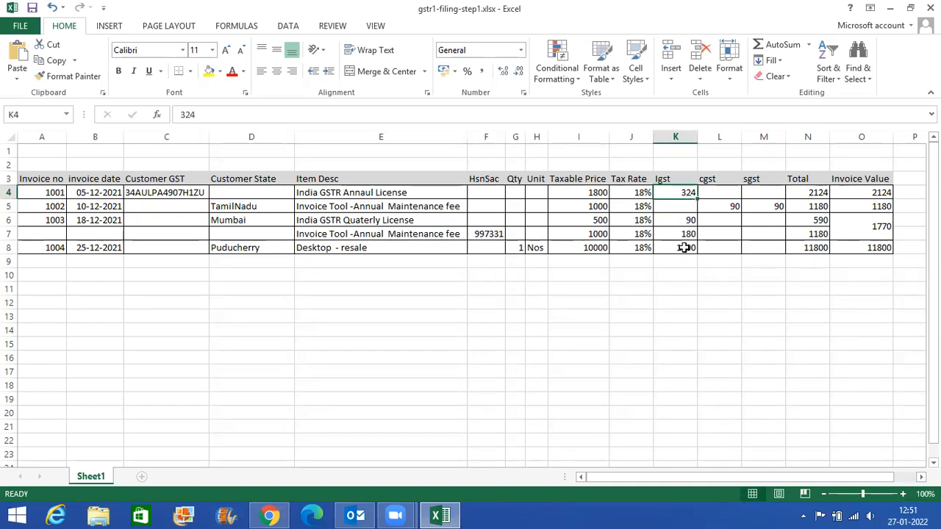
{"action": "left_click", "coordinate": [684, 248]}
{"action": "left_click", "coordinate": [691, 193]}
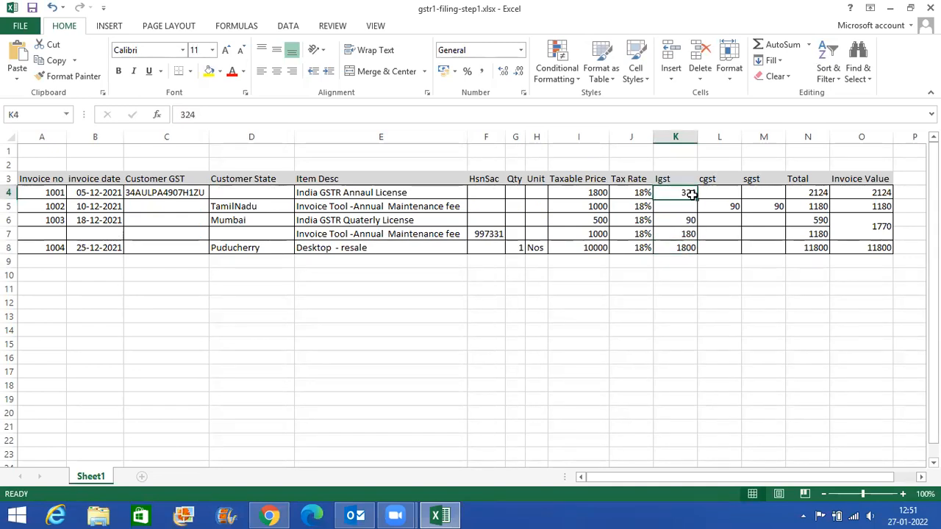
{"action": "key", "text": "alt+Tab"}
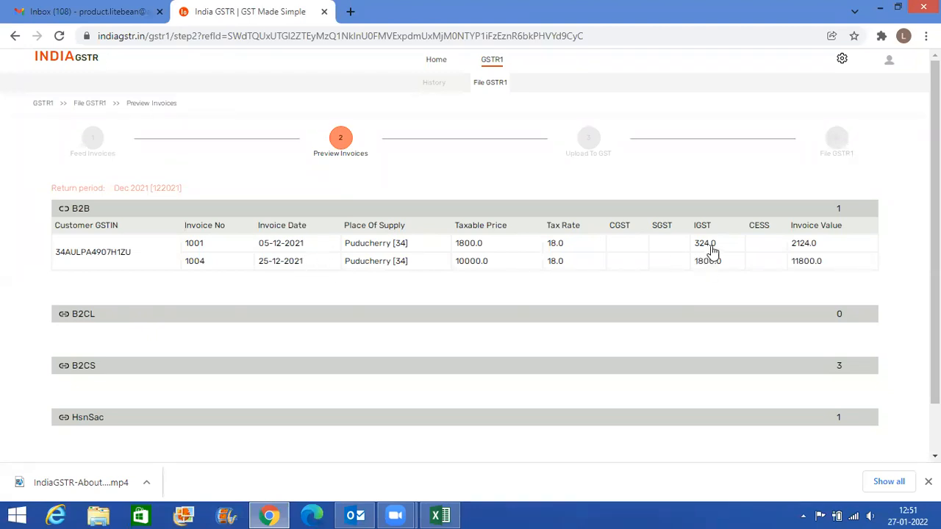
{"action": "key", "text": "alt+Tab"}
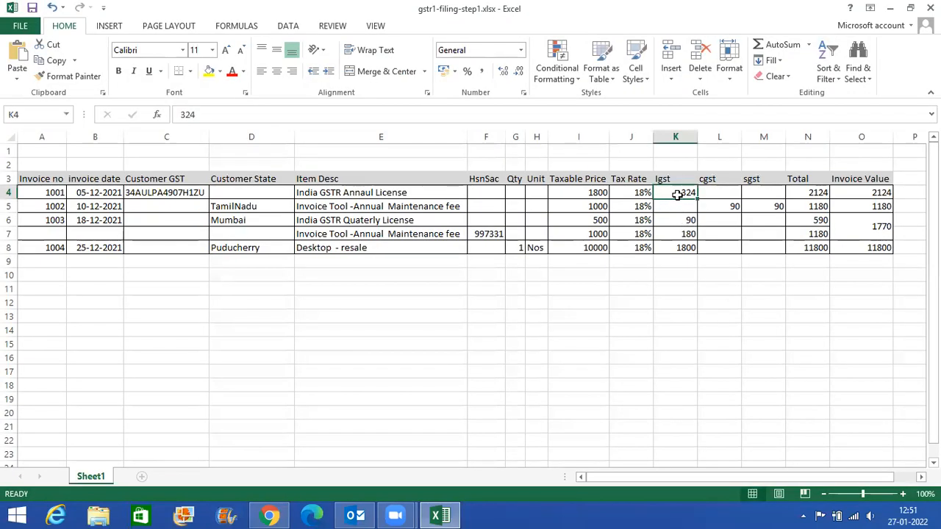
{"action": "left_click", "coordinate": [680, 247]}
{"action": "key", "text": "alt+Tab"}
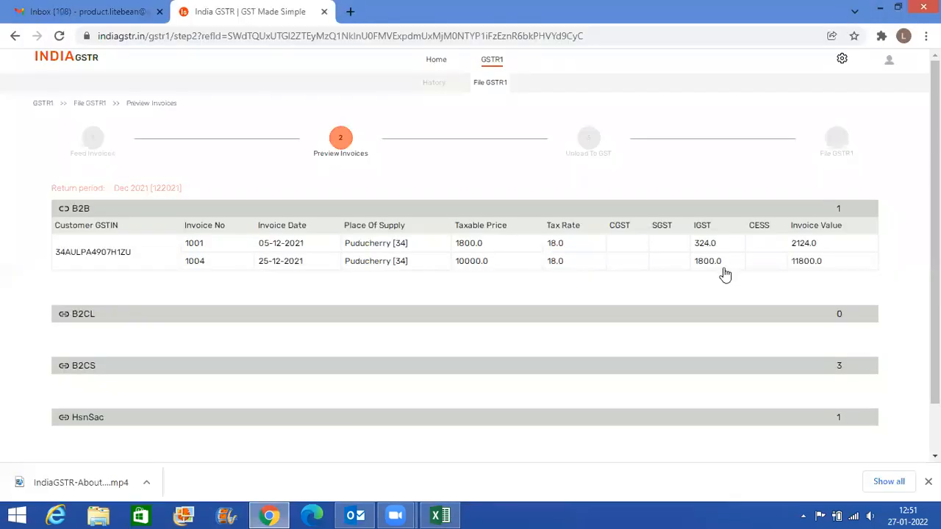
- Verify the invoice values of invoices 1001 and 1004 in the B2B preview against Excel cells O4 and O8
{"action": "key", "text": "alt+Tab"}
{"action": "left_click", "coordinate": [868, 192]}
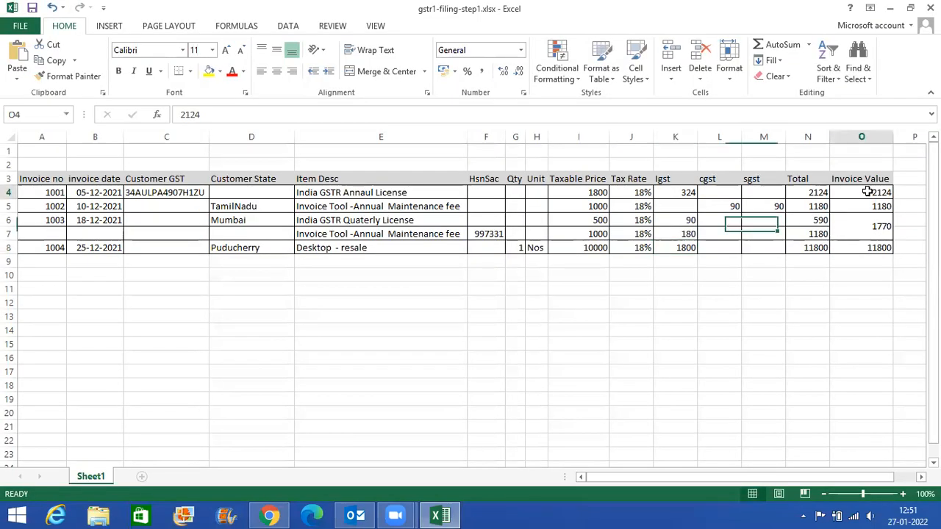
{"action": "left_click", "coordinate": [872, 248]}
{"action": "key", "text": "alt+Tab"}
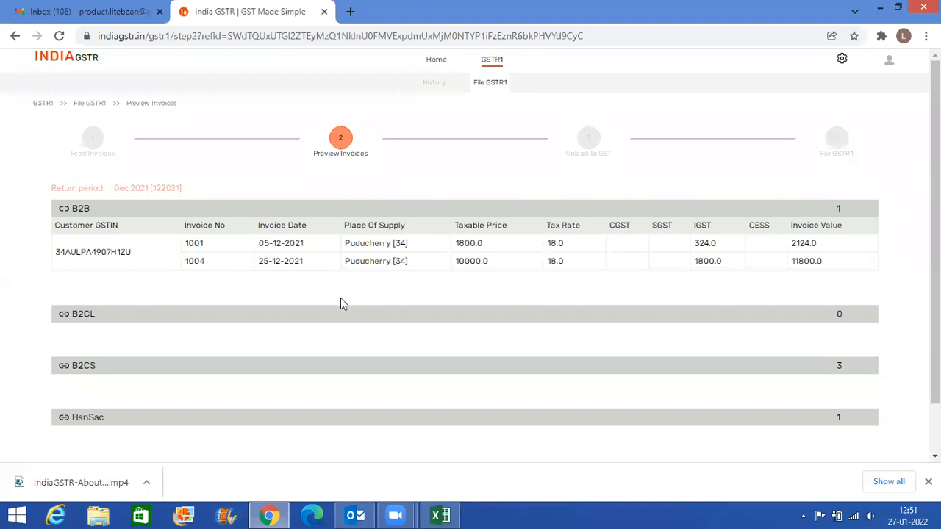
- Expand the B2CL section of the invoice preview to inspect its entries
{"action": "scroll", "coordinate": [341, 297], "scroll_direction": "down", "scroll_amount": 1}
{"action": "left_click", "coordinate": [301, 262]}
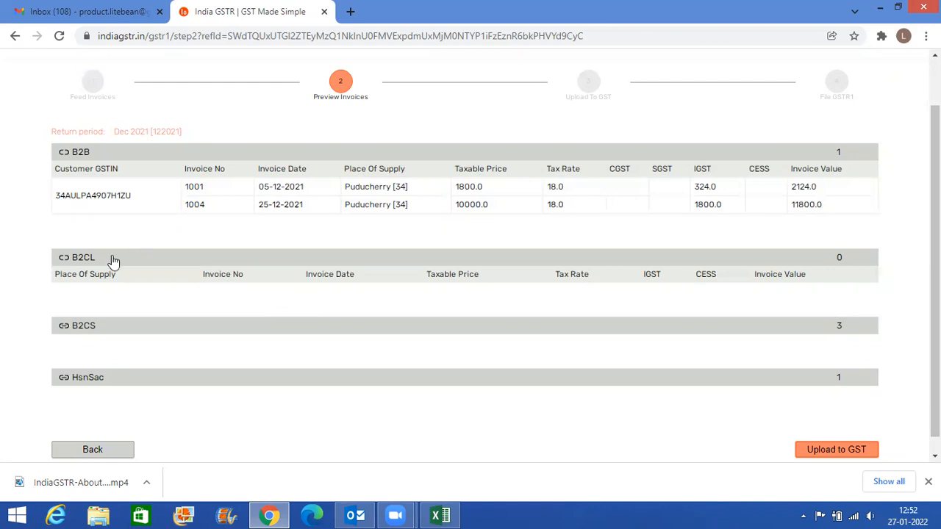
- Expand the B2CS section of the invoice preview and review its entries alongside the B2B invoices
{"action": "left_click", "coordinate": [138, 331]}
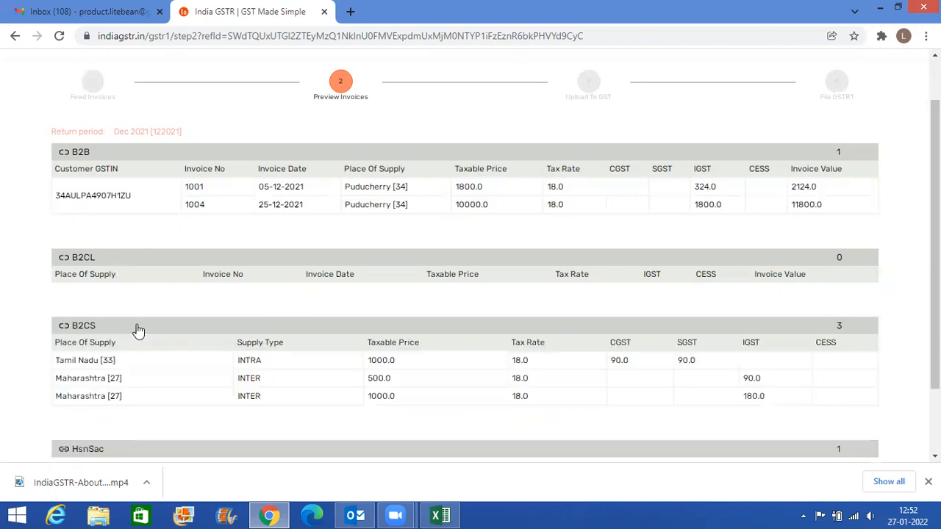
{"action": "scroll", "coordinate": [139, 331], "scroll_direction": "down", "scroll_amount": 2}
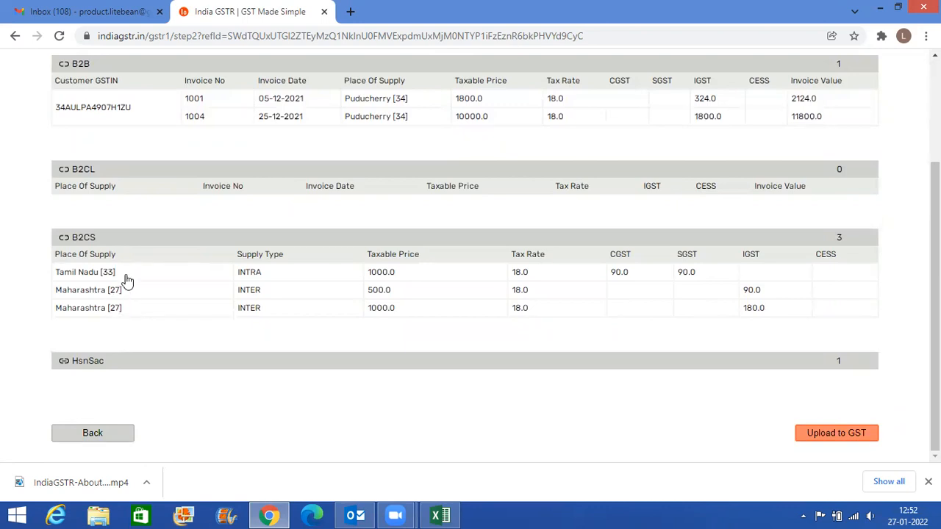
{"action": "scroll", "coordinate": [125, 281], "scroll_direction": "up", "scroll_amount": 3}
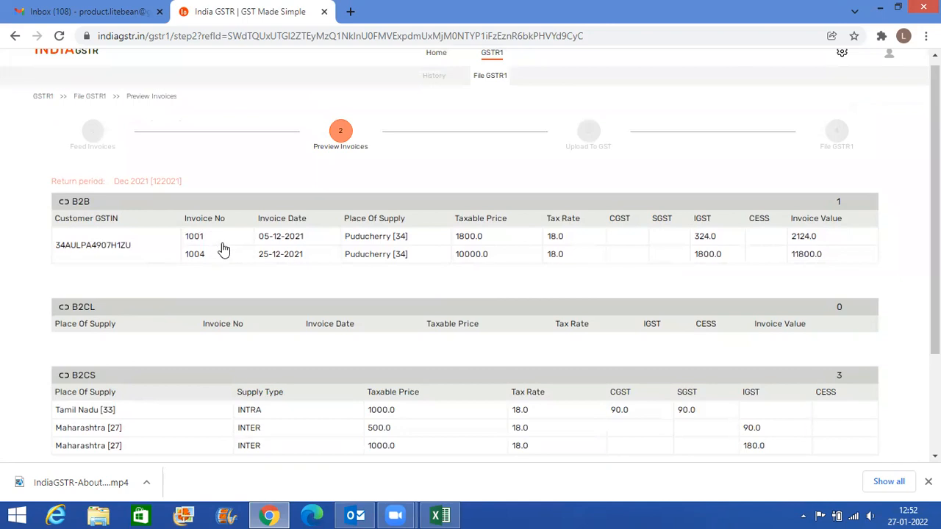
{"action": "scroll", "coordinate": [304, 256], "scroll_direction": "down", "scroll_amount": 3}
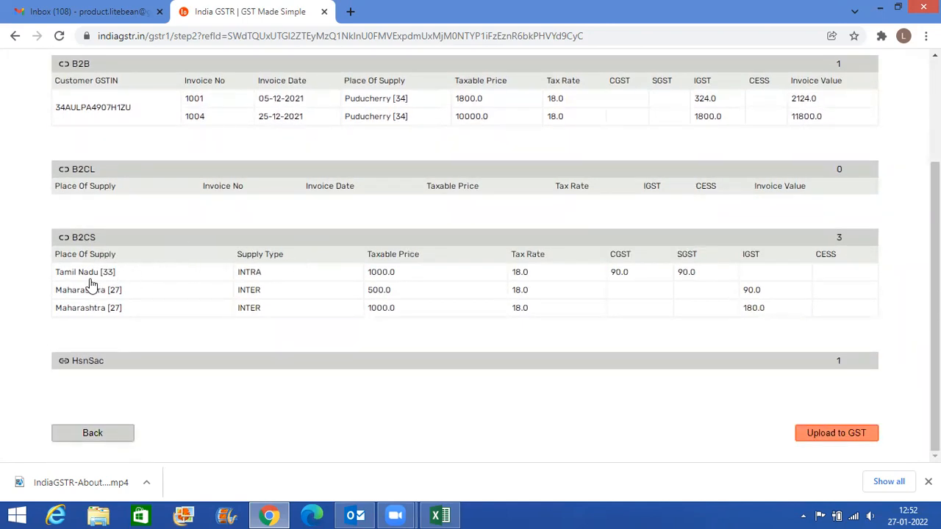
{"action": "scroll", "coordinate": [211, 261], "scroll_direction": "up", "scroll_amount": 3}
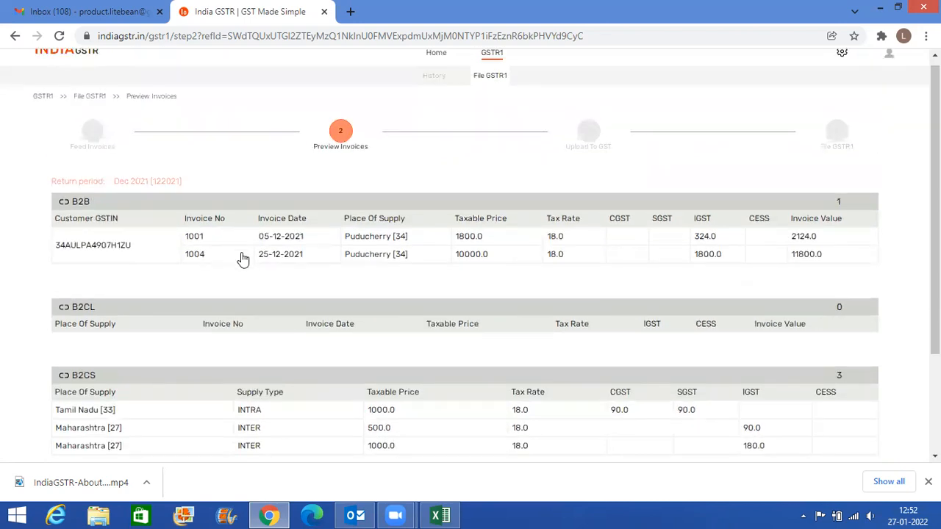
{"action": "scroll", "coordinate": [242, 257], "scroll_direction": "down", "scroll_amount": 2}
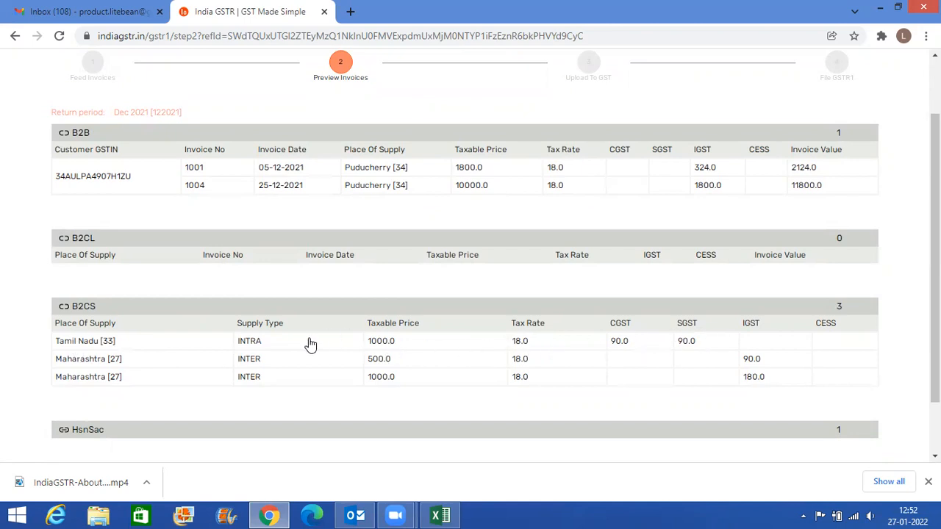
- Compare invoices 1002 and 1003 in the Excel sheet with the B2CS entries in the preview
{"action": "key", "text": "alt+Tab"}
{"action": "left_click_drag", "start_coordinate": [56, 207], "coordinate": [54, 221]}
{"action": "left_click_drag", "start_coordinate": [347, 229], "coordinate": [353, 210]}
{"action": "left_click", "coordinate": [72, 222]}
{"action": "left_click", "coordinate": [60, 208]}
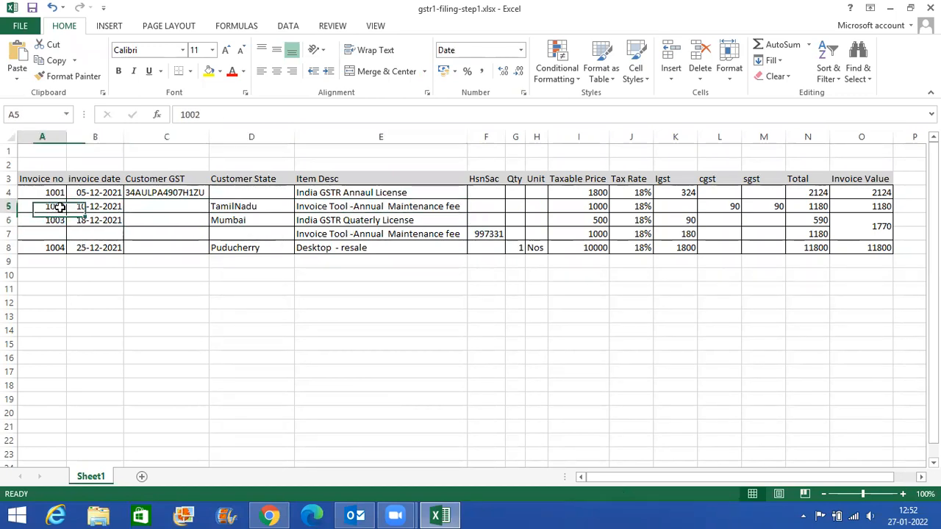
{"action": "key", "text": "alt+Tab"}
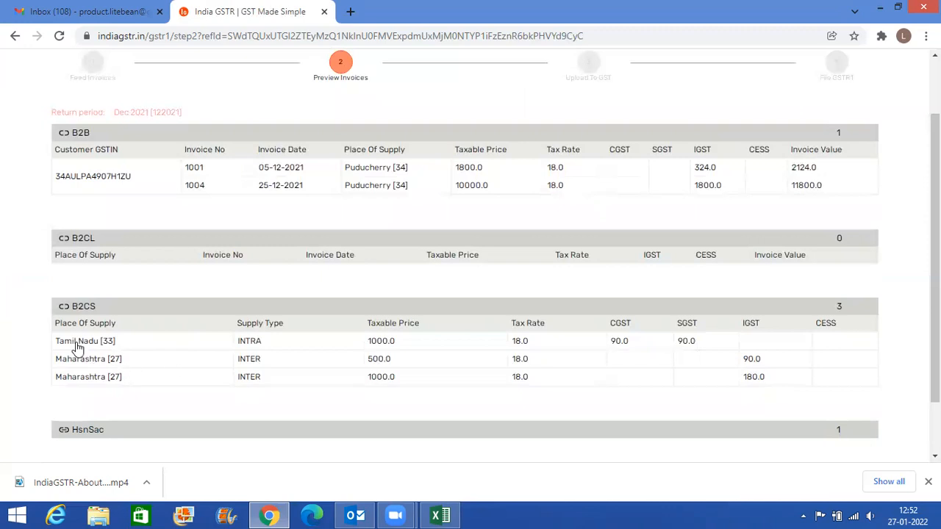
- Check the customer state of invoice 1003 in Excel cell D6 against the B2CS place of supply
{"action": "key", "text": "alt+Tab"}
{"action": "left_click", "coordinate": [239, 219]}
{"action": "key", "text": "alt+Tab"}
{"action": "scroll", "coordinate": [195, 348], "scroll_direction": "down", "scroll_amount": 2}
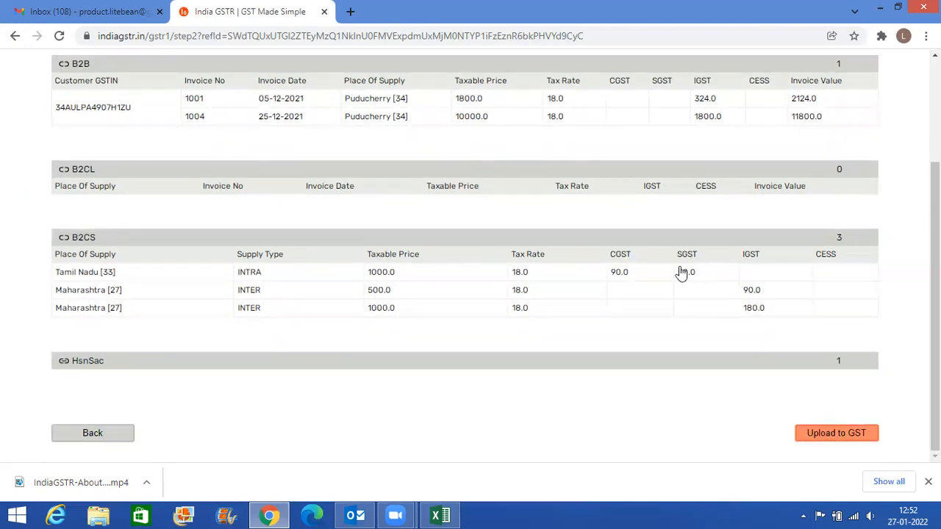
- Compare the taxable prices and tax rates of invoice 1003's two items in Excel with the B2CS preview
{"action": "key", "text": "alt+Tab"}
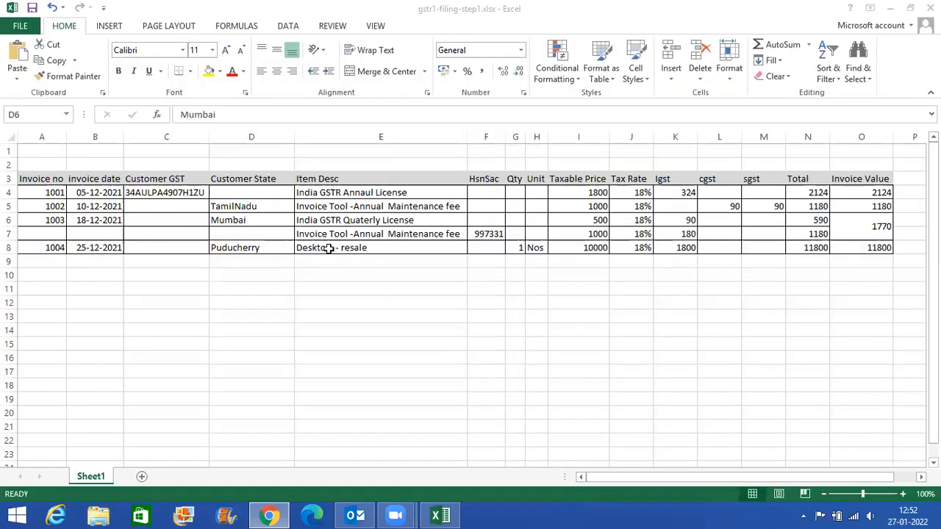
{"action": "left_click_drag", "start_coordinate": [362, 234], "coordinate": [652, 235]}
{"action": "key", "text": "alt+Tab"}
{"action": "key", "text": "alt+Tab"}
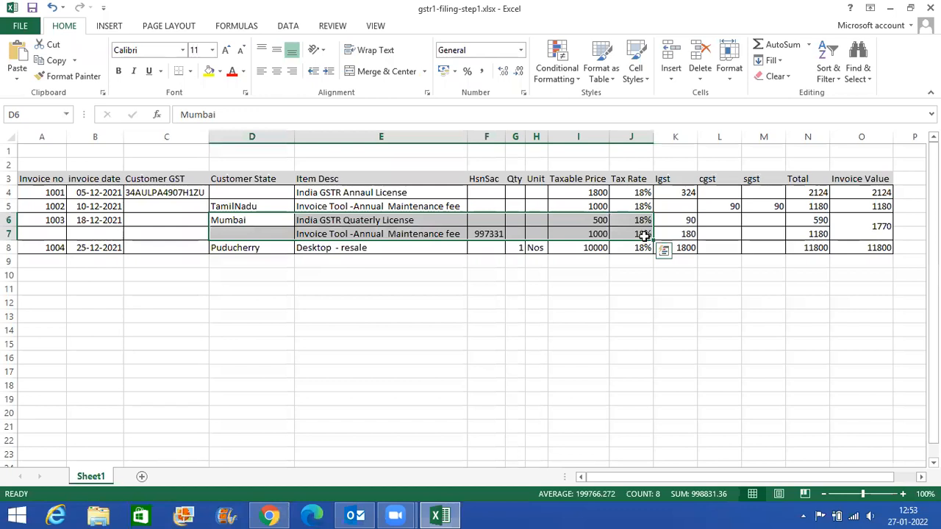
{"action": "key", "text": "alt+Tab"}
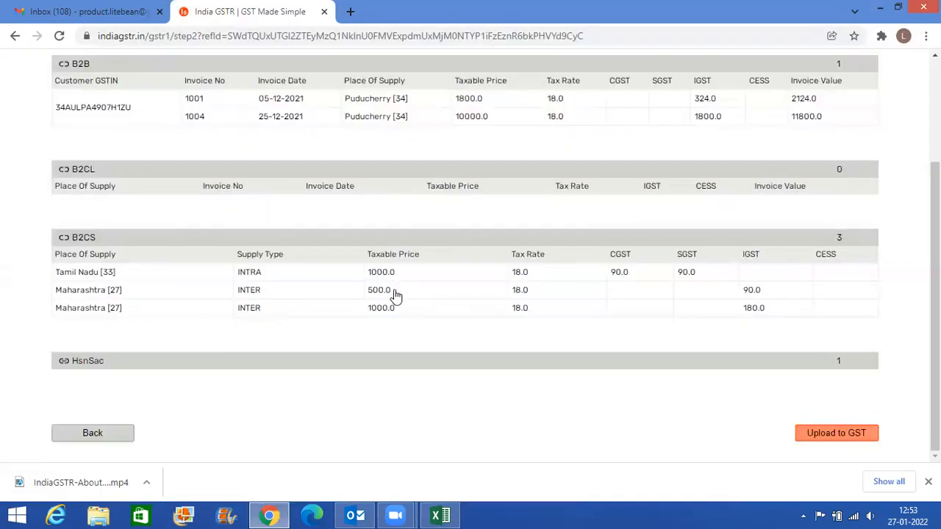
{"action": "key", "text": "alt+Tab"}
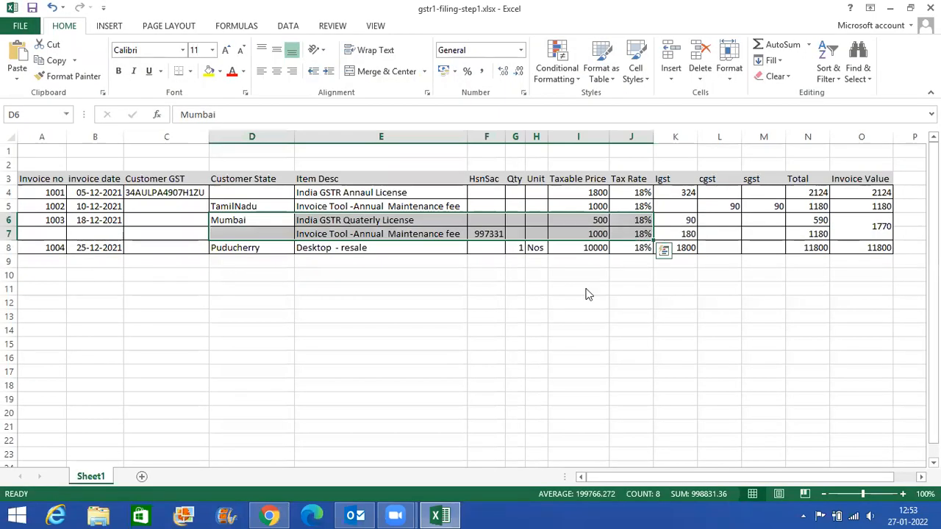
{"action": "key", "text": "alt+Tab"}
{"action": "key", "text": "alt+Tab"}
{"action": "key", "text": "alt+Tab"}
{"action": "key", "text": "alt+Tab"}
{"action": "key", "text": "alt+Tab"}
{"action": "key", "text": "alt+Tab"}
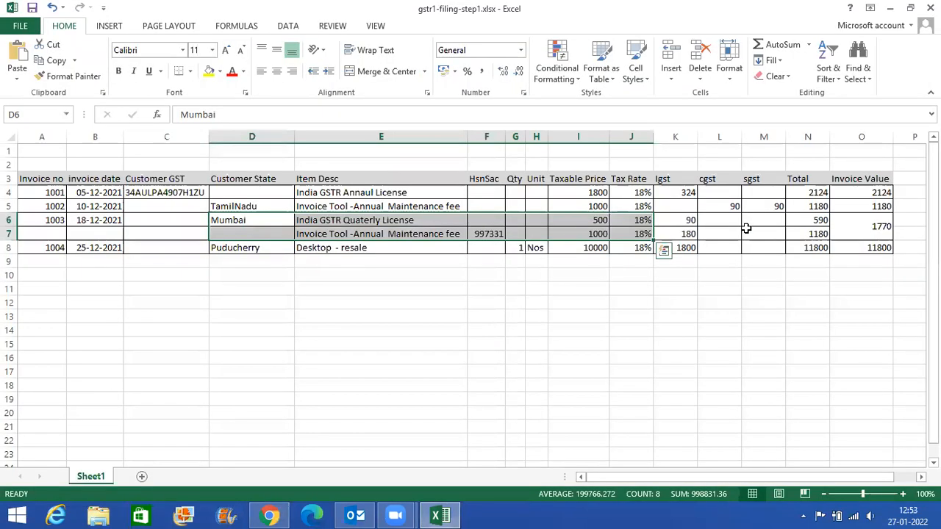
- Verify the CGST and SGST of invoice 1002 and the IGST of invoice 1003 in Excel against the B2CS preview
{"action": "left_click", "coordinate": [733, 208]}
{"action": "left_click", "coordinate": [768, 207]}
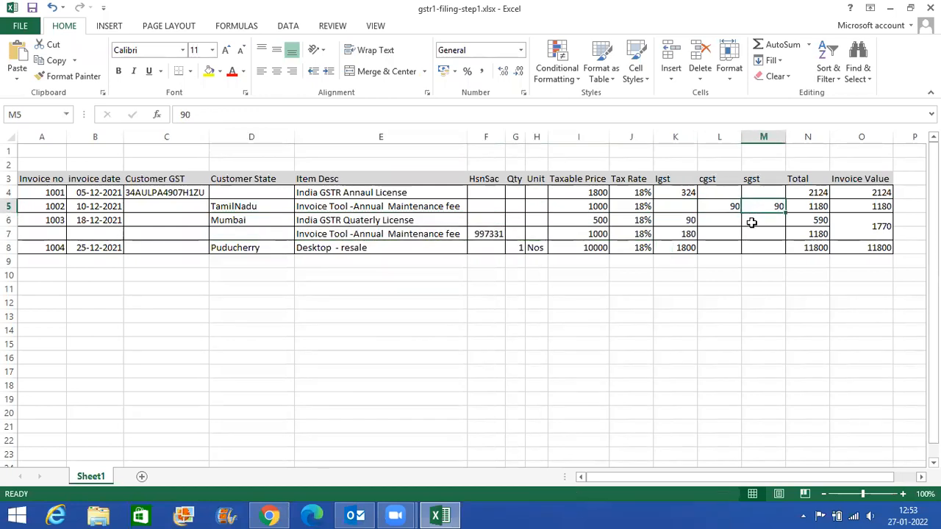
{"action": "key", "text": "alt+Tab"}
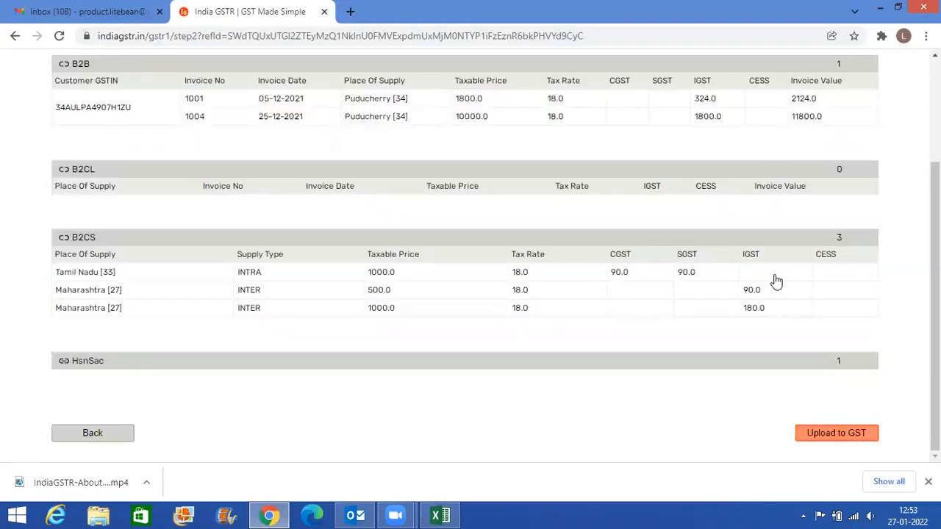
{"action": "key", "text": "alt+Tab"}
{"action": "left_click", "coordinate": [816, 223]}
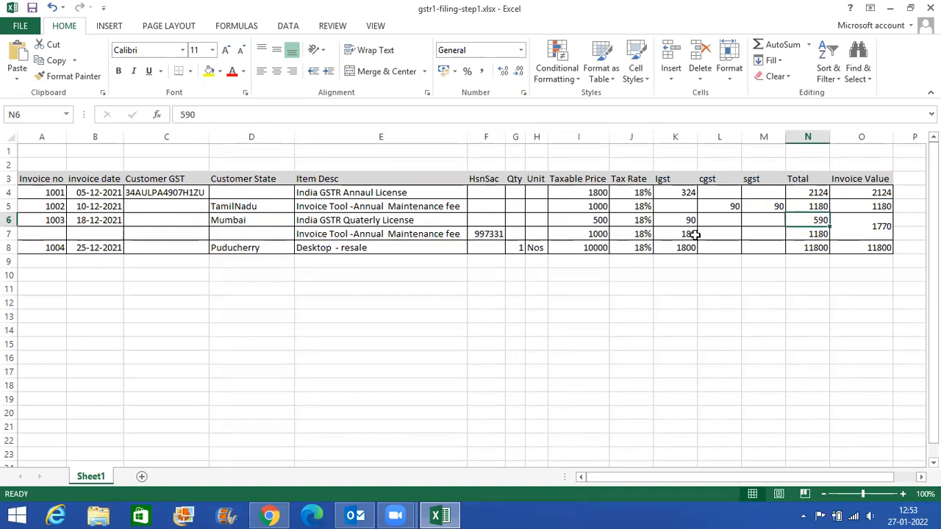
{"action": "key", "text": "alt+Tab"}
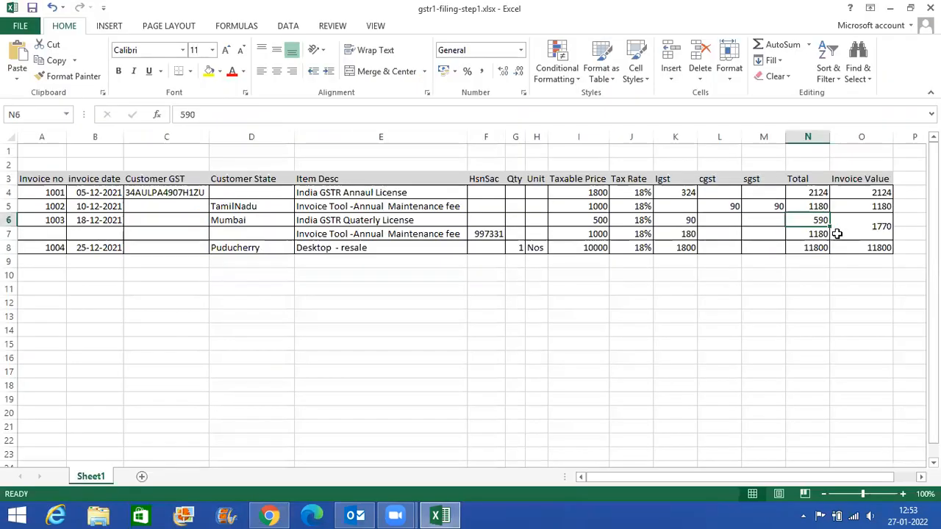
- Check the invoice values of invoices 1002 and 1003 in Excel column O, and return to the B2CS preview
{"action": "key", "text": "alt+Tab"}
{"action": "left_click", "coordinate": [873, 205]}
{"action": "left_click", "coordinate": [877, 221]}
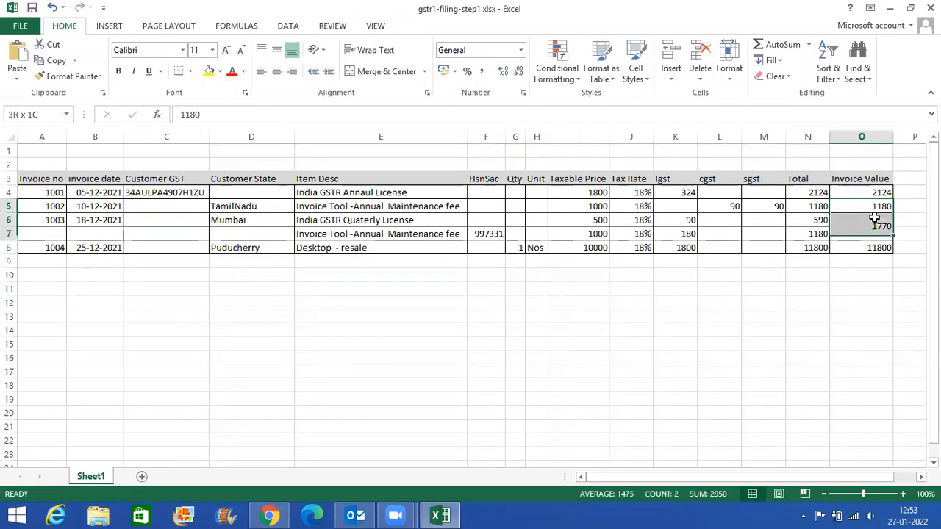
{"action": "key", "text": "alt+Tab"}
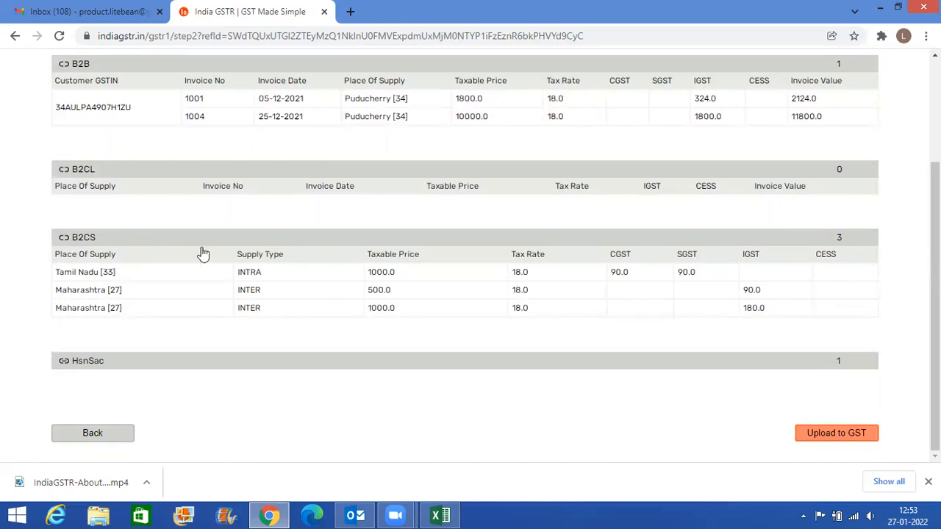
- Expand the HsnSac section and compare its entry with the invoice rows and HSN cell F8 in Excel
{"action": "scroll", "coordinate": [316, 321], "scroll_direction": "up", "scroll_amount": 1}
{"action": "scroll", "coordinate": [294, 319], "scroll_direction": "up", "scroll_amount": 2}
{"action": "scroll", "coordinate": [288, 319], "scroll_direction": "down", "scroll_amount": 2}
{"action": "scroll", "coordinate": [790, 164], "scroll_direction": "up", "scroll_amount": 2}
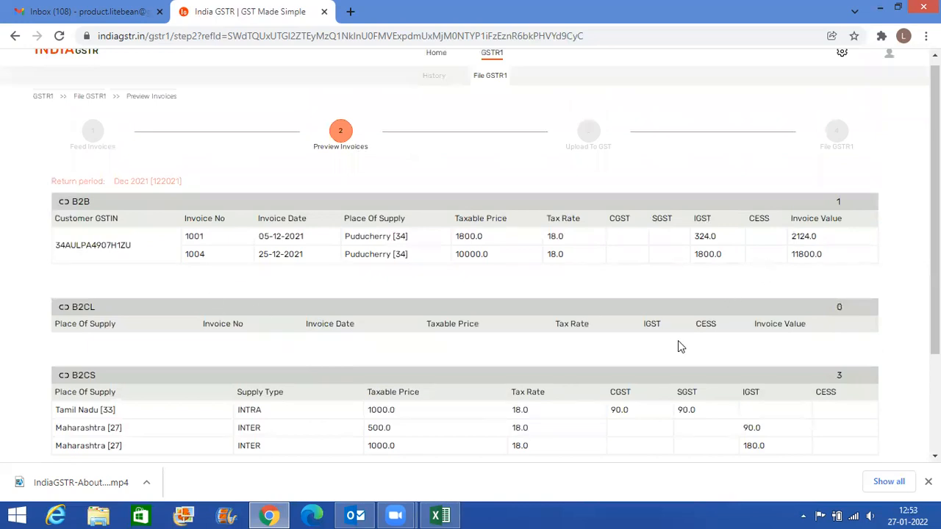
{"action": "scroll", "coordinate": [347, 236], "scroll_direction": "down", "scroll_amount": 3}
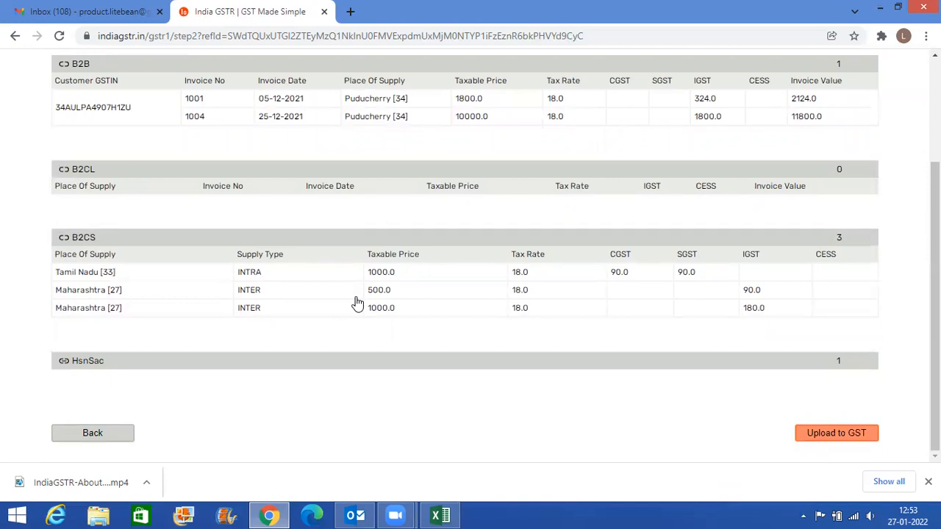
{"action": "left_click", "coordinate": [185, 361]}
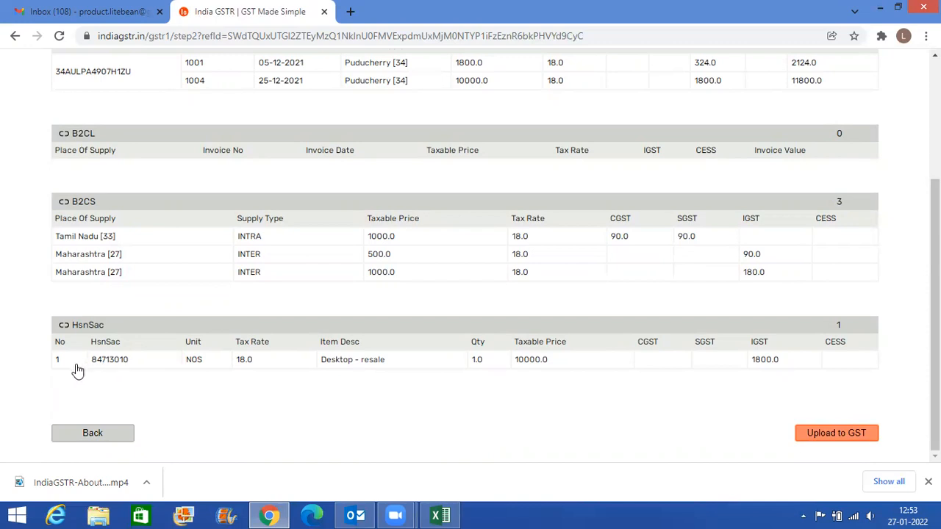
{"action": "key", "text": "alt+Tab"}
{"action": "left_click_drag", "start_coordinate": [110, 248], "coordinate": [819, 248]}
{"action": "left_click_drag", "start_coordinate": [30, 190], "coordinate": [447, 220]}
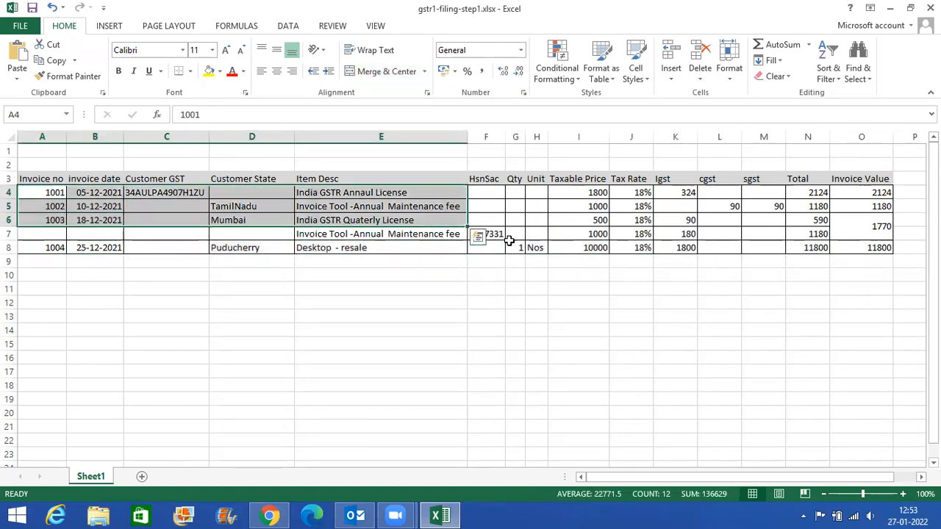
{"action": "left_click", "coordinate": [486, 248]}
{"action": "key", "text": "alt+Tab"}
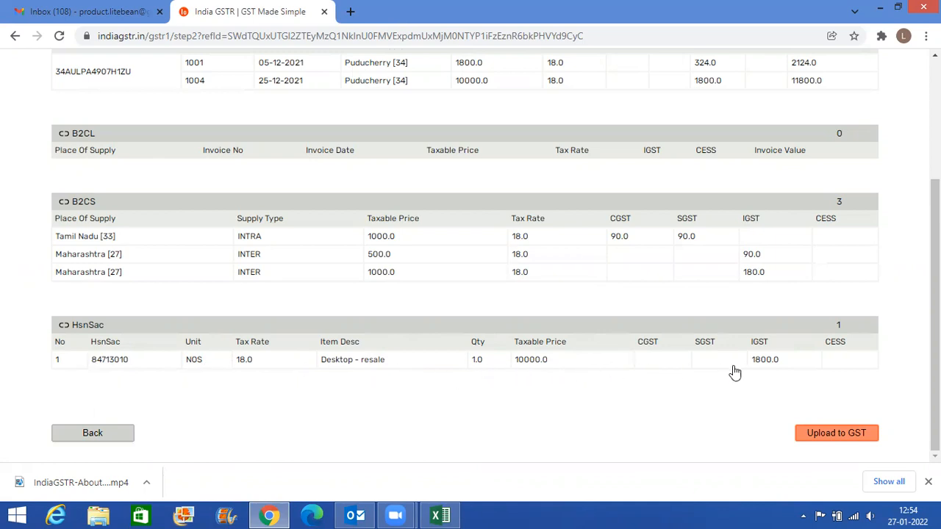
- Verify the IGST amount of the Desktop - resale entry against Excel cell K8
{"action": "key", "text": "alt+Tab"}
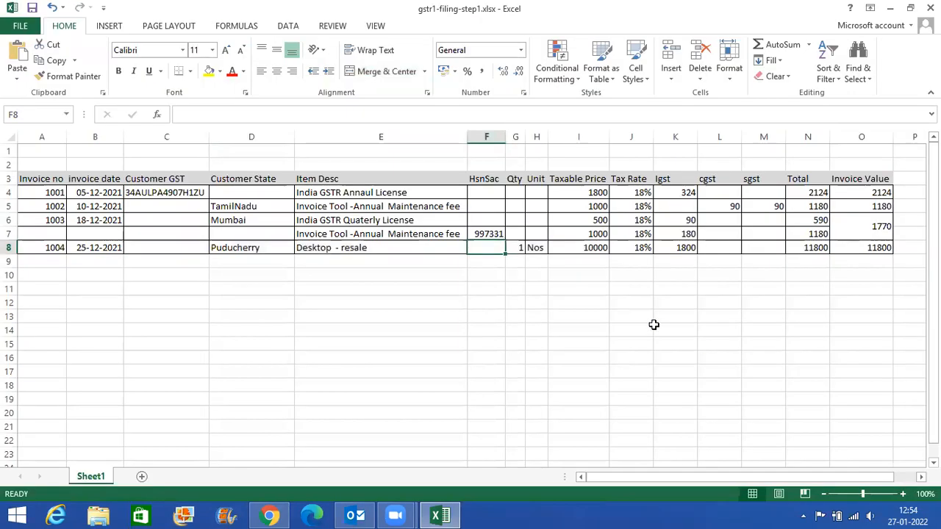
{"action": "left_click", "coordinate": [684, 248]}
{"action": "key", "text": "alt+Tab"}
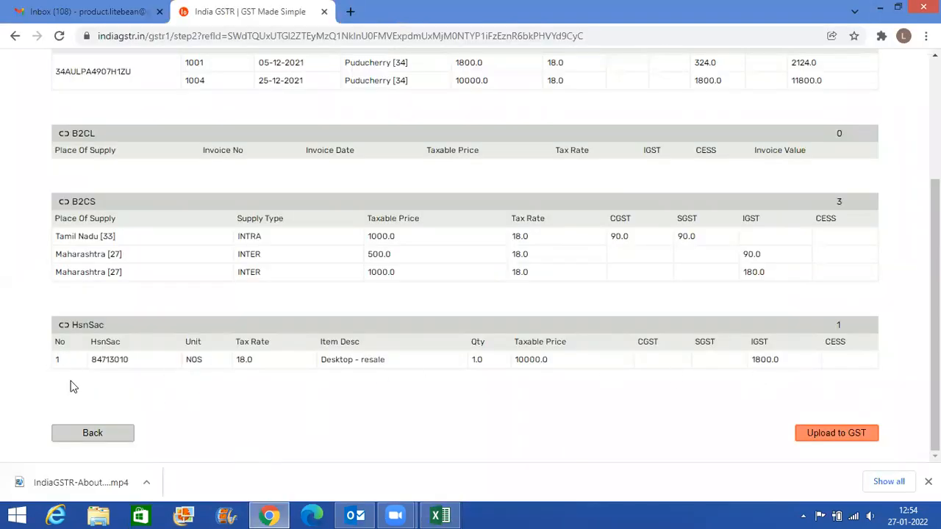
- Collapse the B2B, B2CL, B2CS and HsnSac sections of the invoice preview
{"action": "key", "text": "alt"}
{"action": "scroll", "coordinate": [330, 405], "scroll_direction": "up", "scroll_amount": 1}
{"action": "scroll", "coordinate": [330, 409], "scroll_direction": "down", "scroll_amount": 1}
{"action": "scroll", "coordinate": [213, 272], "scroll_direction": "up", "scroll_amount": 1}
{"action": "scroll", "coordinate": [206, 250], "scroll_direction": "up", "scroll_amount": 3}
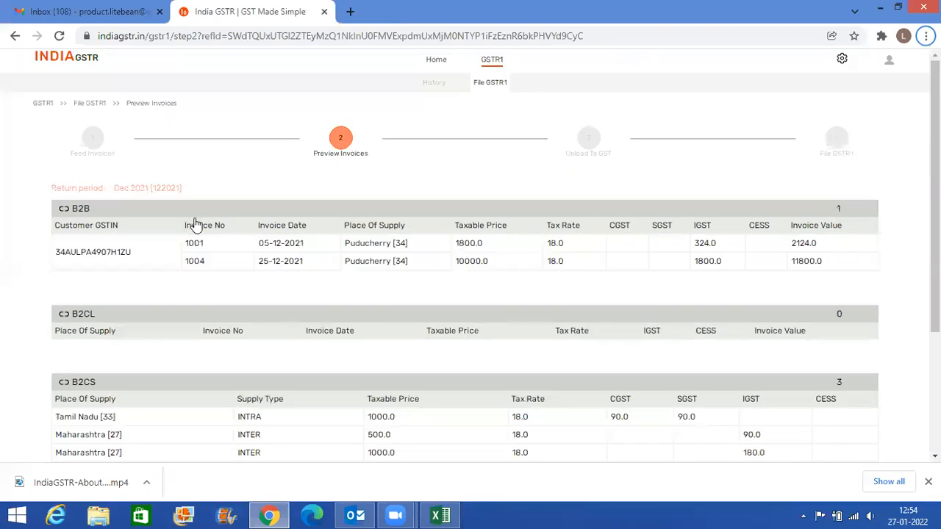
{"action": "left_click", "coordinate": [193, 209]}
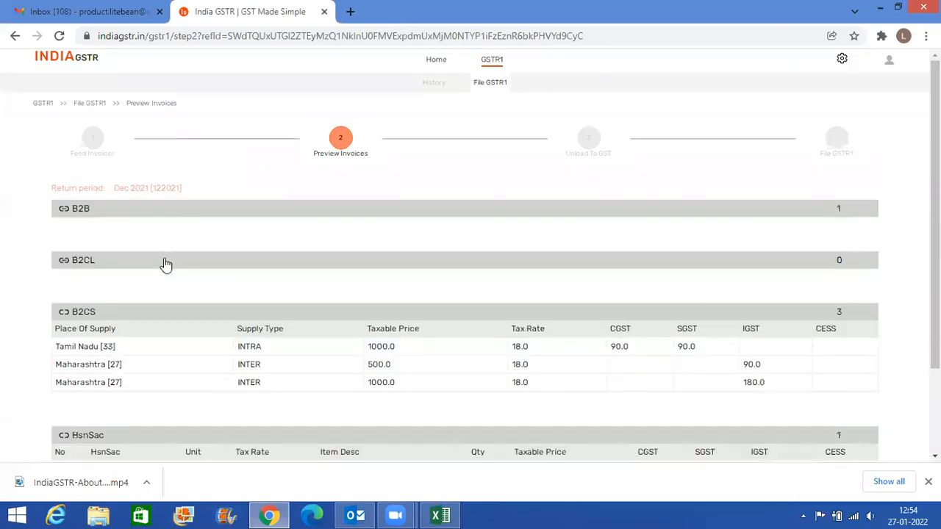
{"action": "left_click", "coordinate": [155, 310]}
{"action": "left_click", "coordinate": [154, 363]}
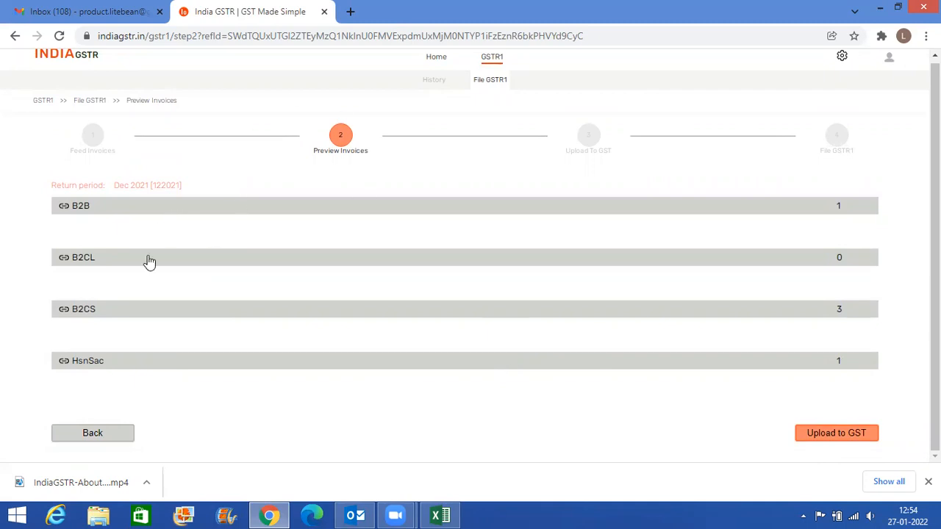
- Expand the B2B, B2CS, HsnSac and B2CL sections again to review all preview entries
{"action": "left_click", "coordinate": [175, 210]}
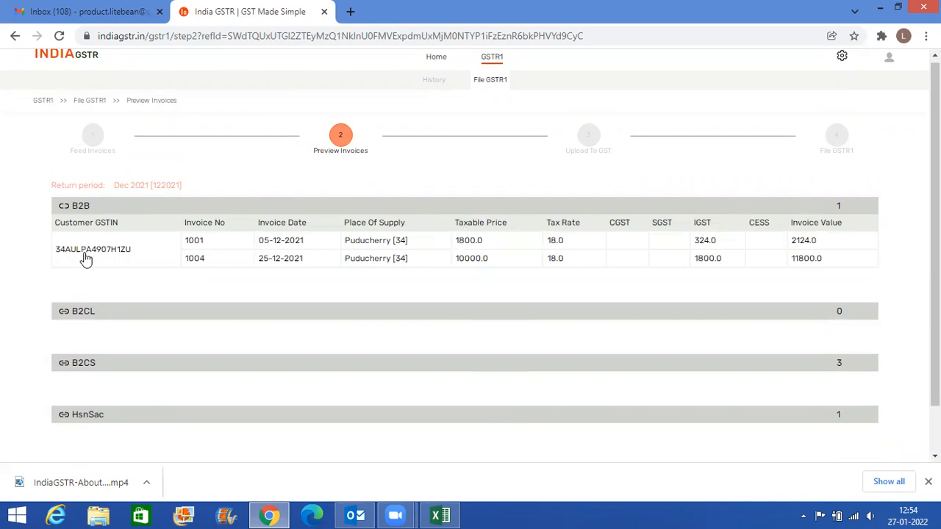
{"action": "left_click", "coordinate": [158, 363]}
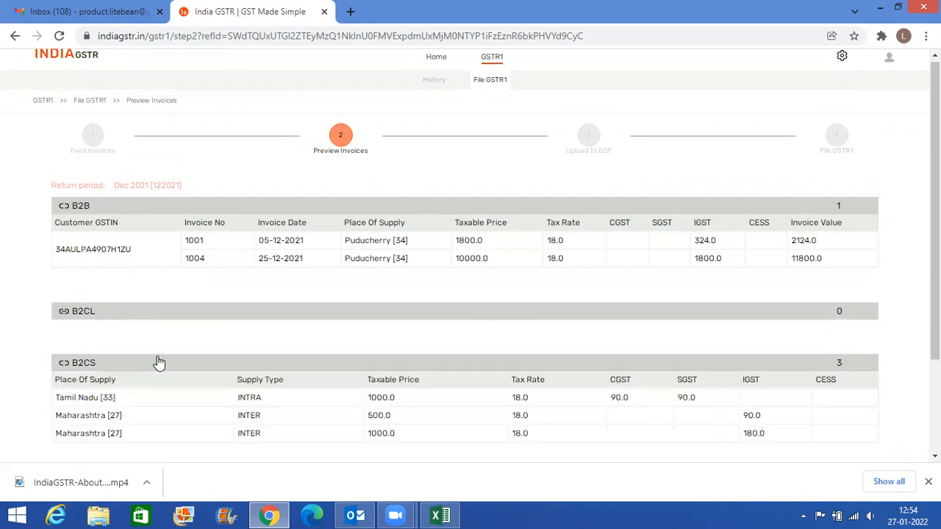
{"action": "scroll", "coordinate": [166, 353], "scroll_direction": "down", "scroll_amount": 2}
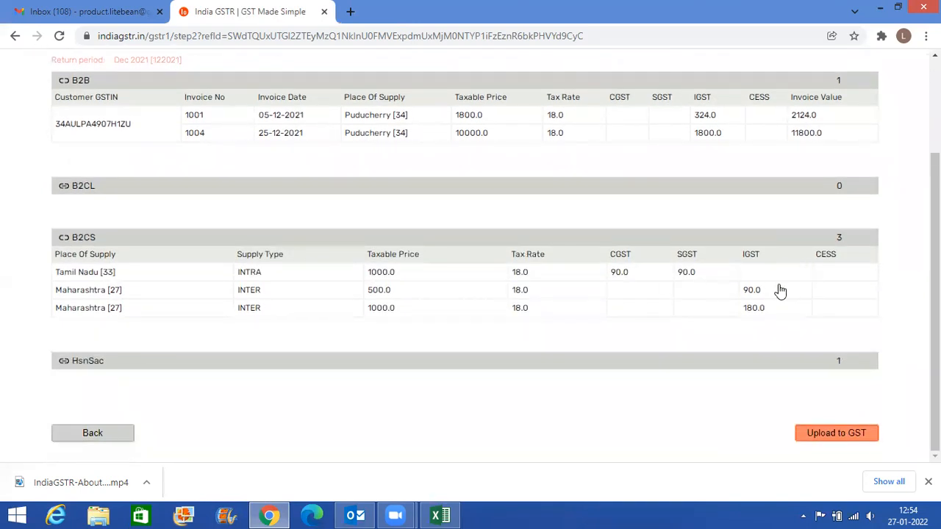
{"action": "left_click", "coordinate": [526, 362]}
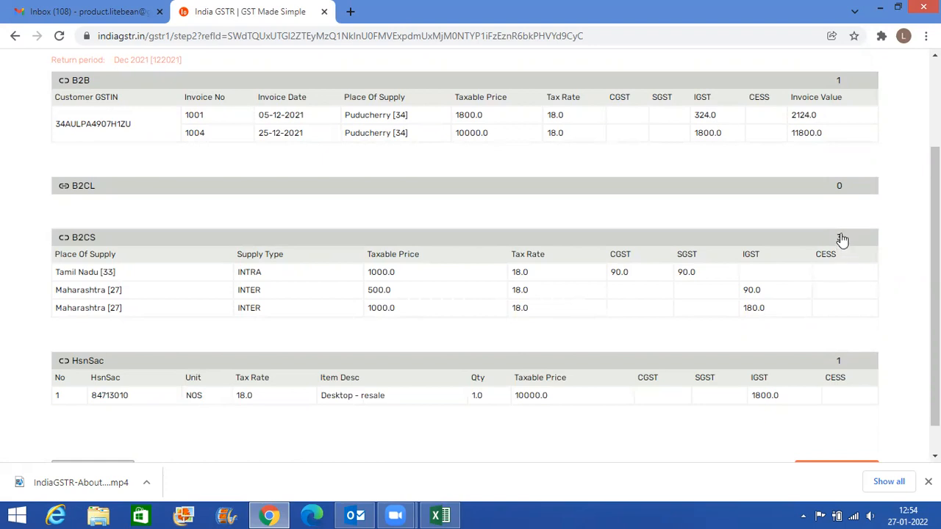
{"action": "left_click", "coordinate": [822, 192]}
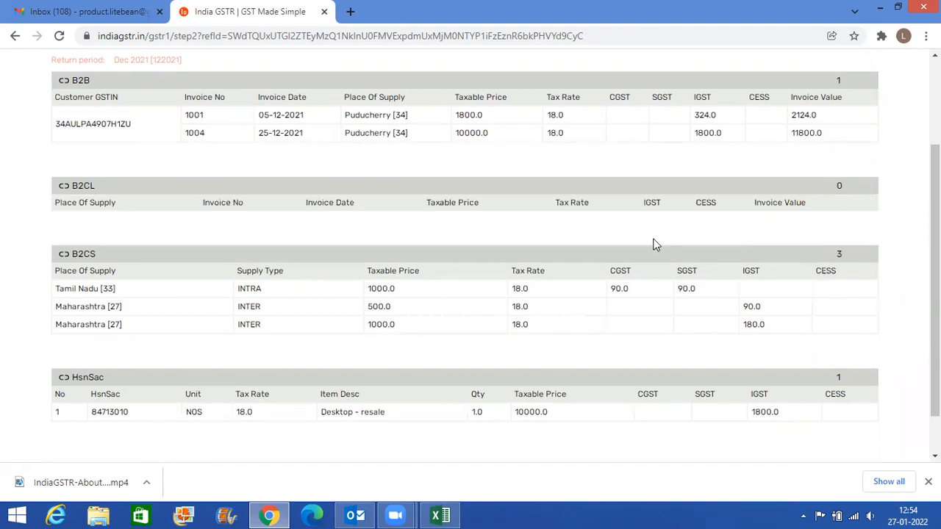
- Review the B2B, B2CL, B2CS and HsnSac preview entries once more and go back to the Feed Invoices stage
{"action": "scroll", "coordinate": [649, 256], "scroll_direction": "down", "scroll_amount": 2}
{"action": "scroll", "coordinate": [630, 269], "scroll_direction": "up", "scroll_amount": 3}
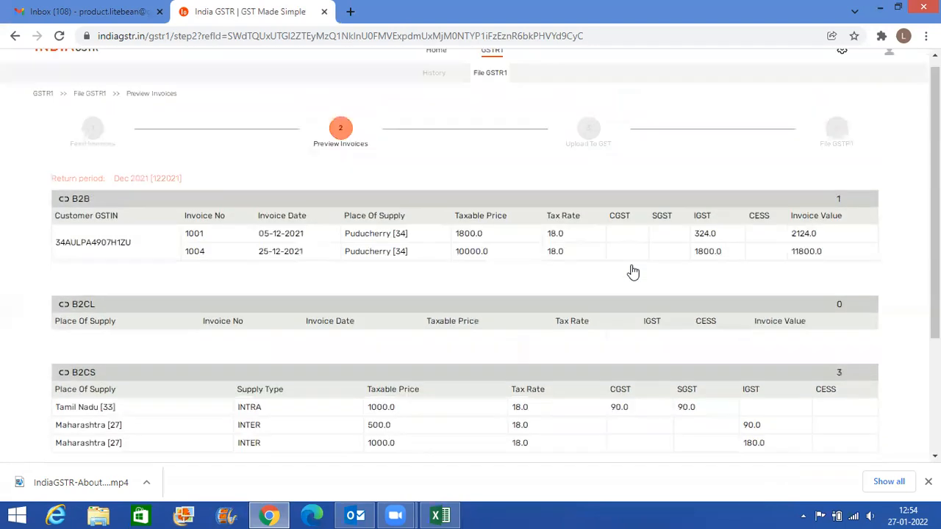
{"action": "scroll", "coordinate": [633, 272], "scroll_direction": "down", "scroll_amount": 3}
{"action": "scroll", "coordinate": [630, 275], "scroll_direction": "up", "scroll_amount": 3}
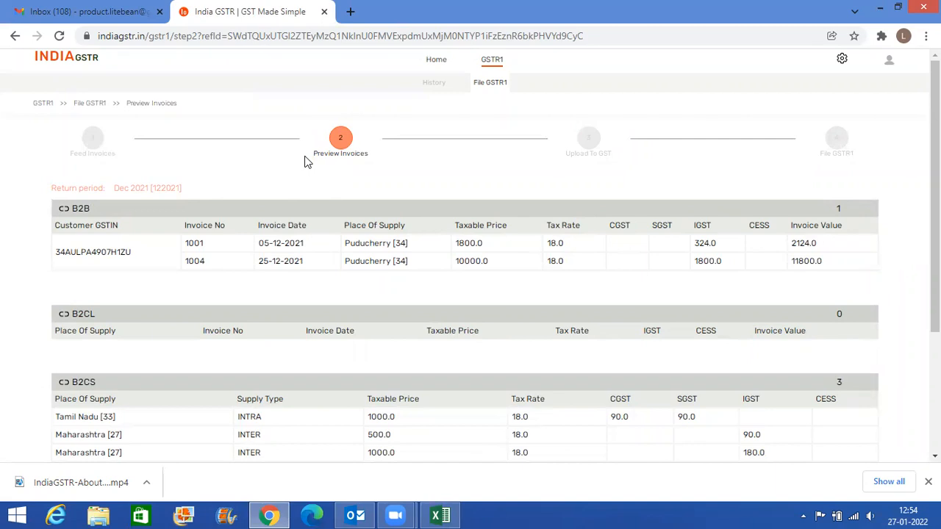
{"action": "scroll", "coordinate": [308, 162], "scroll_direction": "down", "scroll_amount": 3}
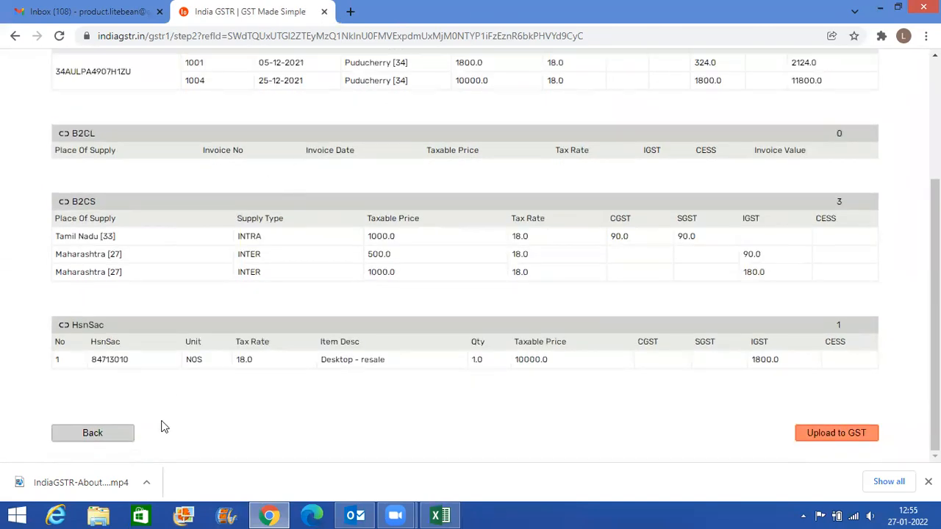
{"action": "left_click", "coordinate": [114, 437]}
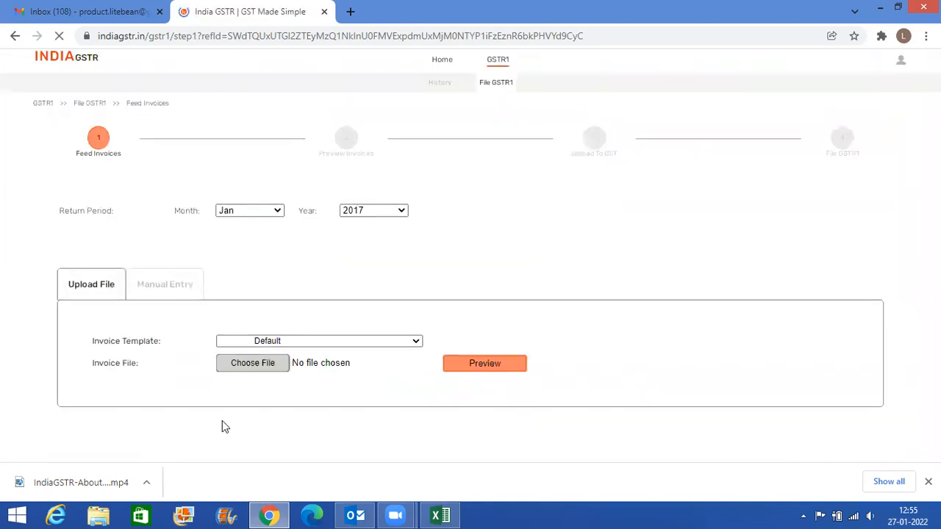
- Clear the delivery state of invoice 1002 in the manual entry table
{"action": "scroll", "coordinate": [222, 421], "scroll_direction": "down", "scroll_amount": 1}
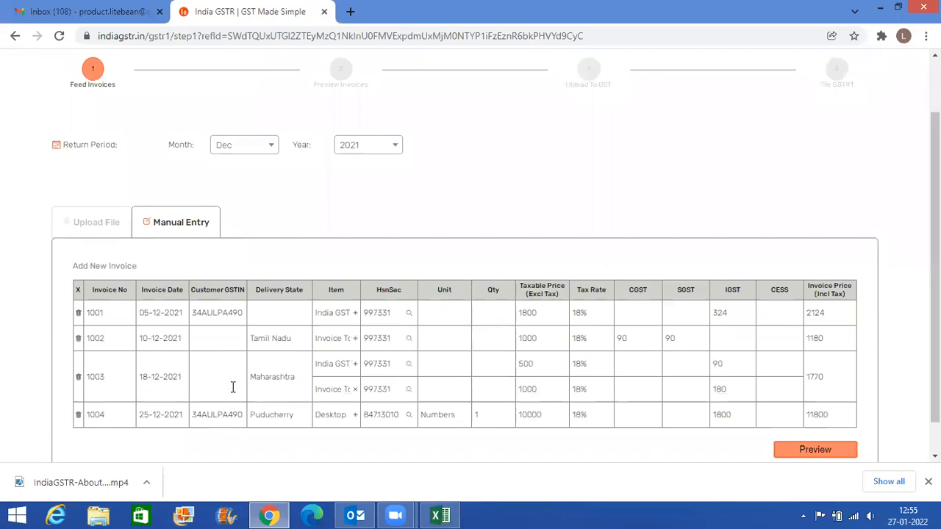
{"action": "double_click", "coordinate": [205, 314]}
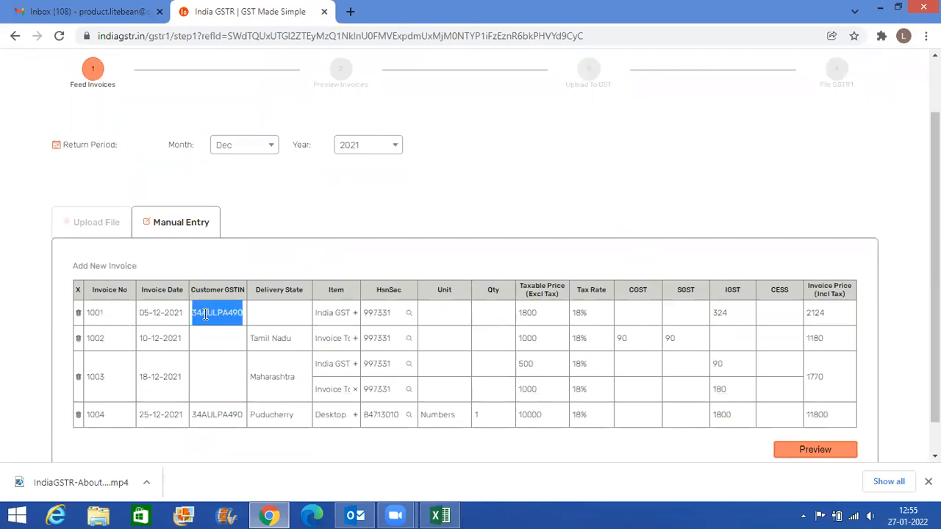
{"action": "left_click", "coordinate": [270, 345]}
{"action": "scroll", "coordinate": [315, 229], "scroll_direction": "up", "scroll_amount": 3}
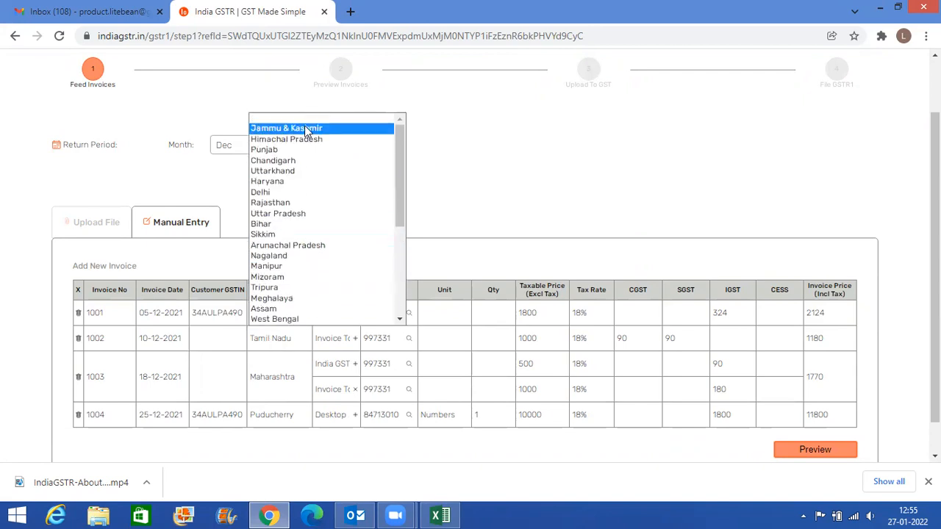
{"action": "left_click", "coordinate": [305, 120]}
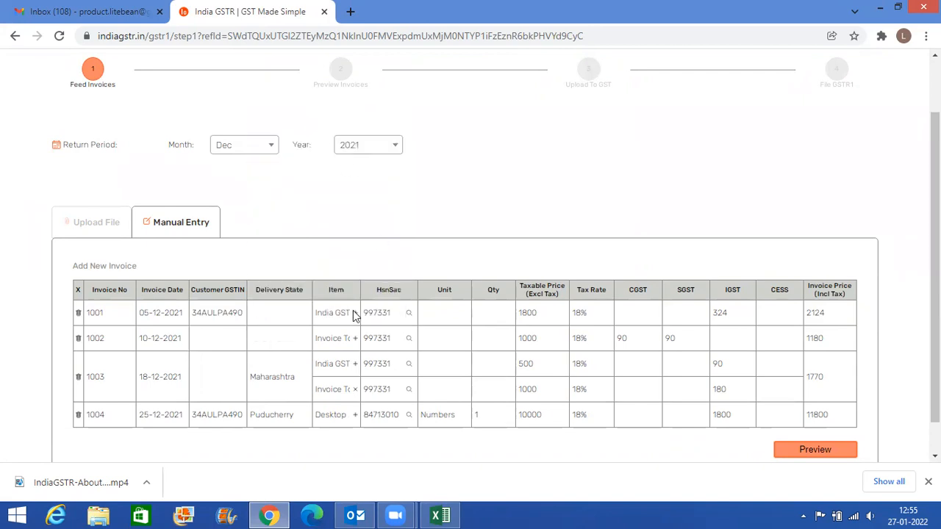
- Clear the HsnSac code of invoice 1003's first item, set its taxable price to 500.453 and invoice 1004's invoice price to 11800.555
{"action": "double_click", "coordinate": [379, 365]}
{"action": "key", "text": "BackSpace"}
{"action": "left_click", "coordinate": [538, 364]}
{"action": "left_click", "coordinate": [827, 414]}
{"action": "type", "text": ".555"}
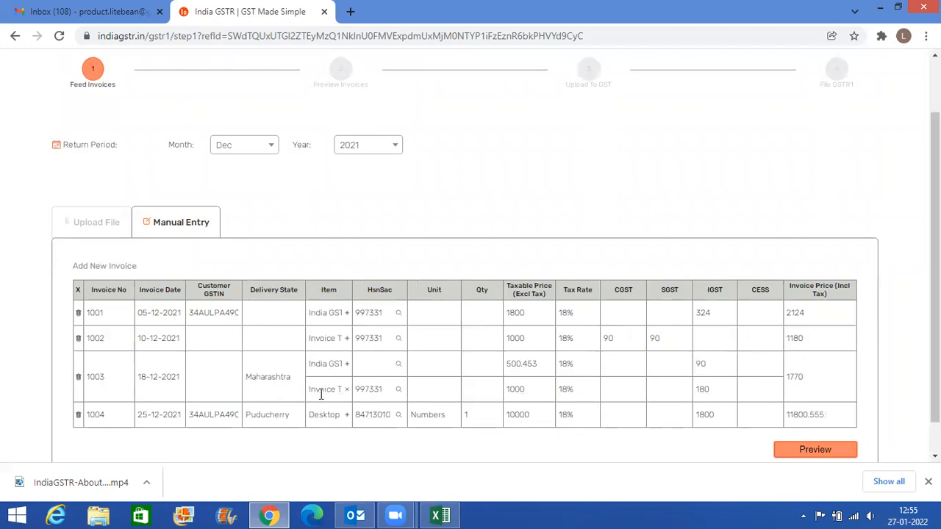
- Clear the invoice date of invoice 1004 and request the preview to run the validation
{"action": "left_click", "coordinate": [173, 416]}
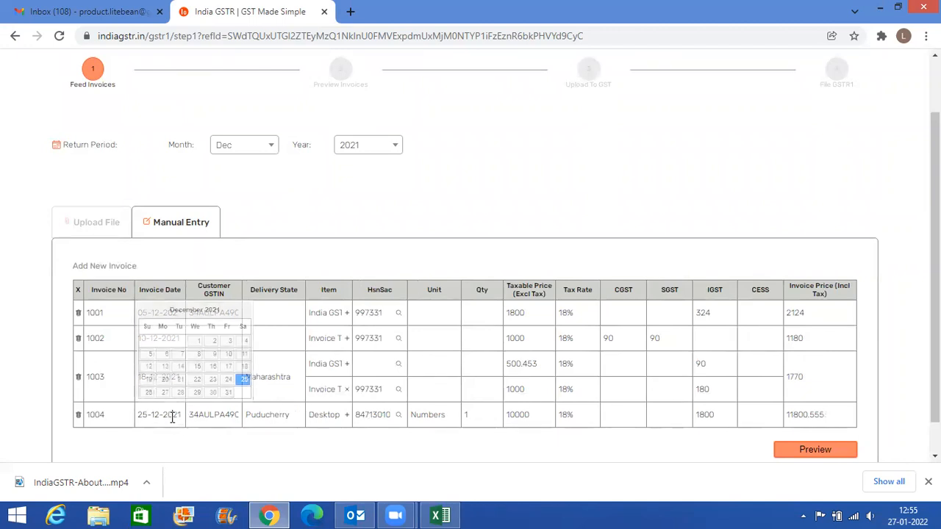
{"action": "key", "text": "BackSpace"}
{"action": "left_click", "coordinate": [816, 450]}
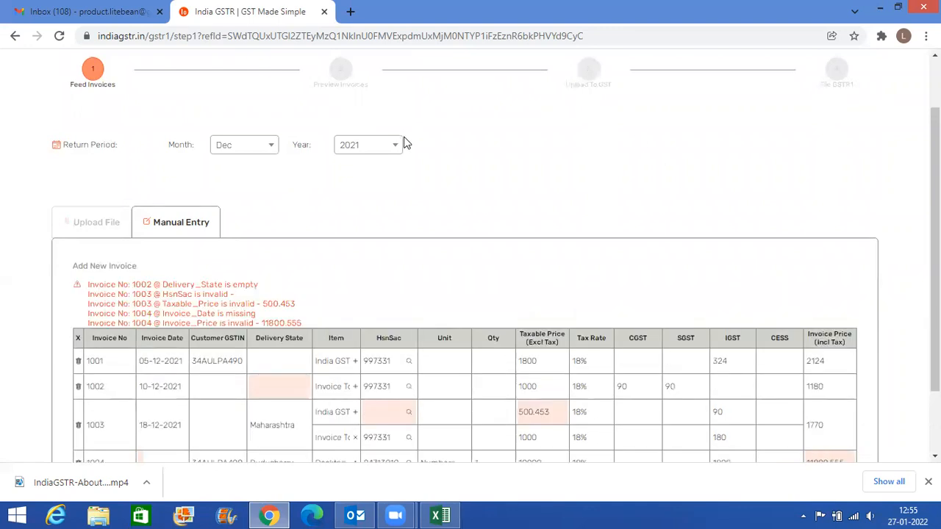
- Examine the validation errors above the invoice table, line by line, for invoices 1002, 1003 and 1004
{"action": "scroll", "coordinate": [407, 143], "scroll_direction": "down", "scroll_amount": 2}
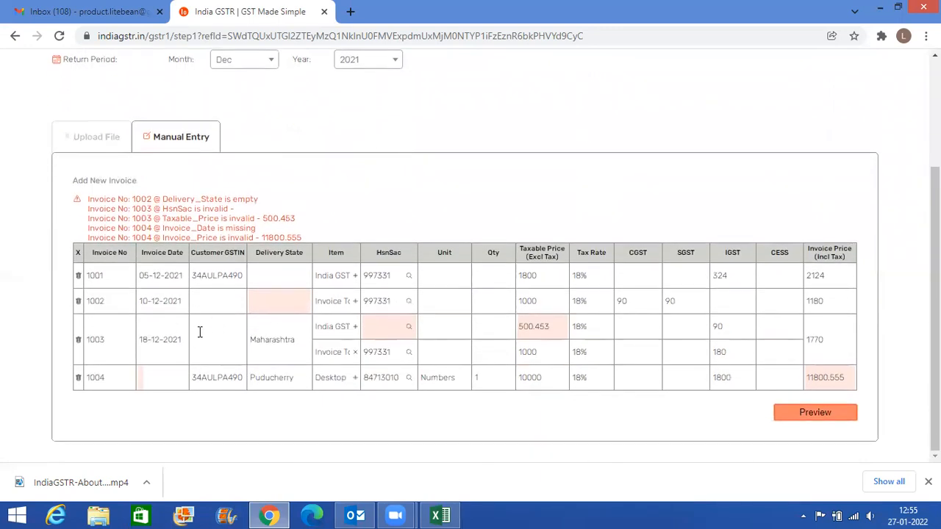
{"action": "left_click_drag", "start_coordinate": [103, 201], "coordinate": [268, 219]}
{"action": "double_click", "coordinate": [170, 205]}
{"action": "double_click", "coordinate": [212, 209]}
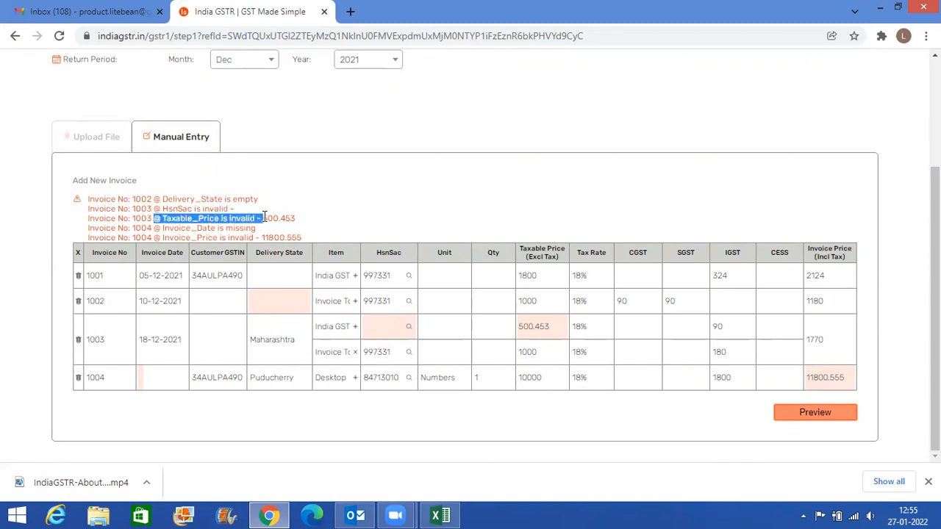
{"action": "double_click", "coordinate": [279, 218]}
{"action": "left_click_drag", "start_coordinate": [136, 228], "coordinate": [309, 238]}
{"action": "left_click", "coordinate": [290, 238]}
{"action": "double_click", "coordinate": [290, 238]}
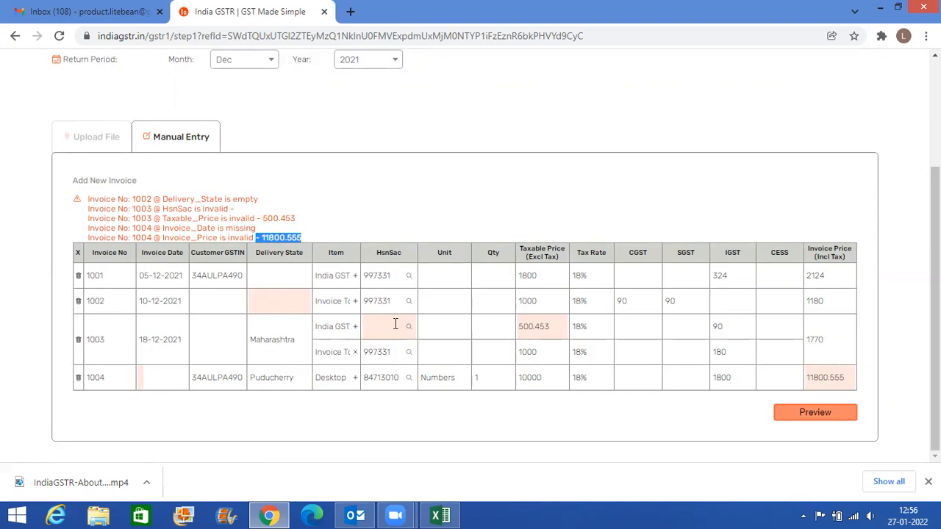
- Set the delivery state of invoice 1002 to Tamil Nadu
{"action": "left_click", "coordinate": [273, 304]}
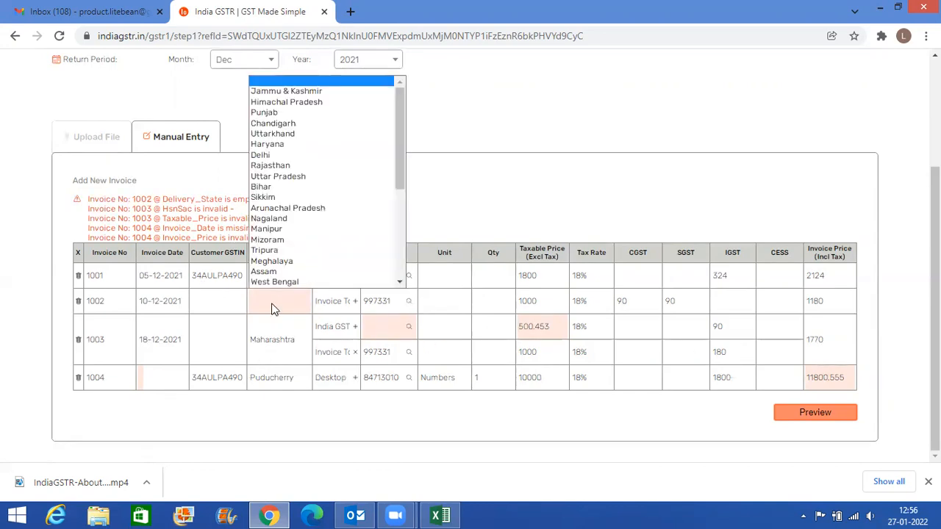
{"action": "left_click", "coordinate": [272, 309]}
{"action": "left_click", "coordinate": [272, 309]}
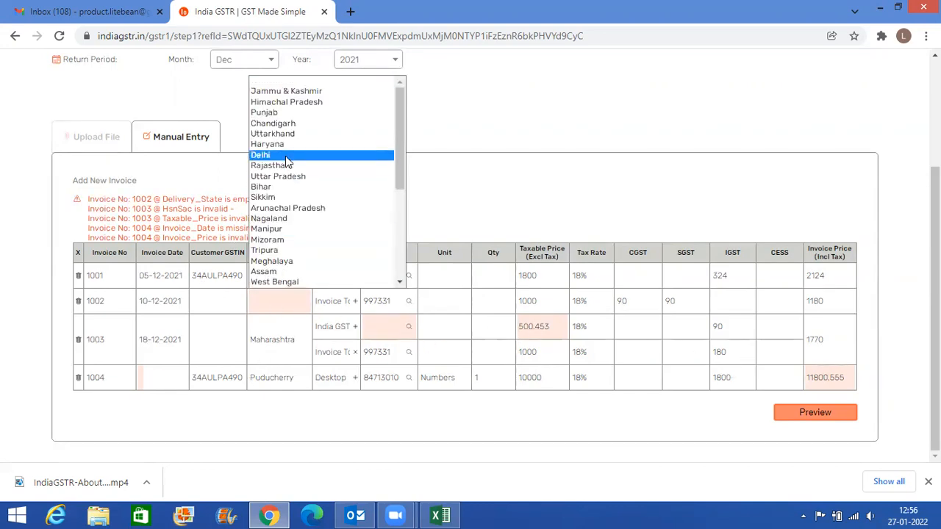
{"action": "scroll", "coordinate": [288, 171], "scroll_direction": "down", "scroll_amount": 2}
{"action": "scroll", "coordinate": [288, 171], "scroll_direction": "down", "scroll_amount": 3}
{"action": "left_click", "coordinate": [282, 229]}
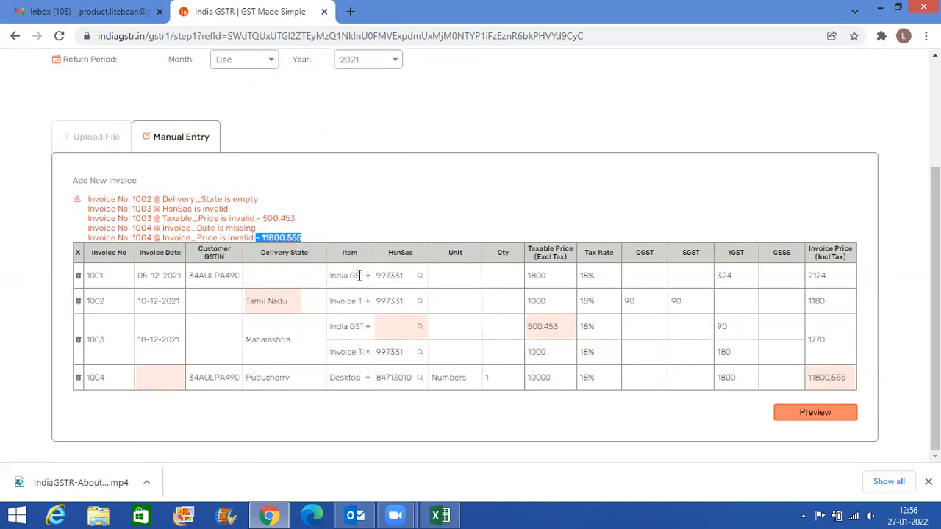
- Check the date of invoice 1004 in the Excel sheet and set its invoice date to 25-12-2021
{"action": "left_click", "coordinate": [150, 382]}
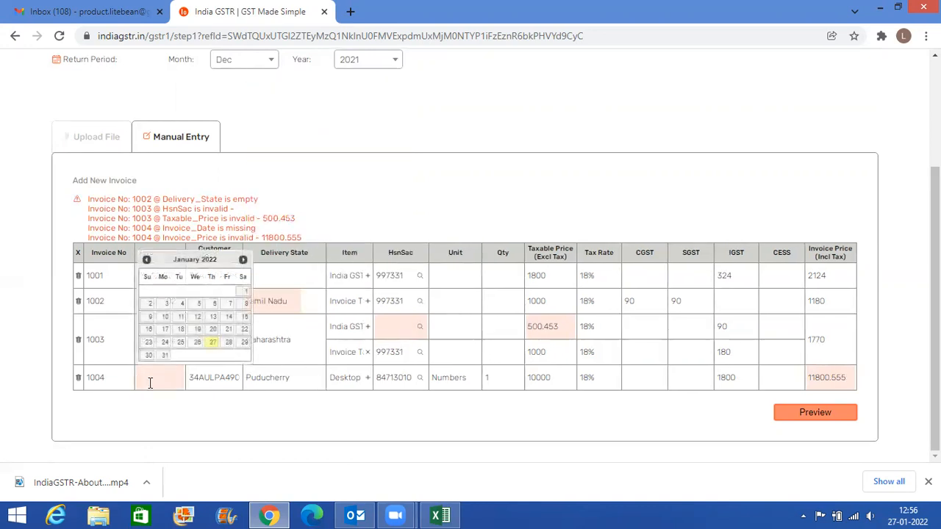
{"action": "left_click", "coordinate": [439, 516]}
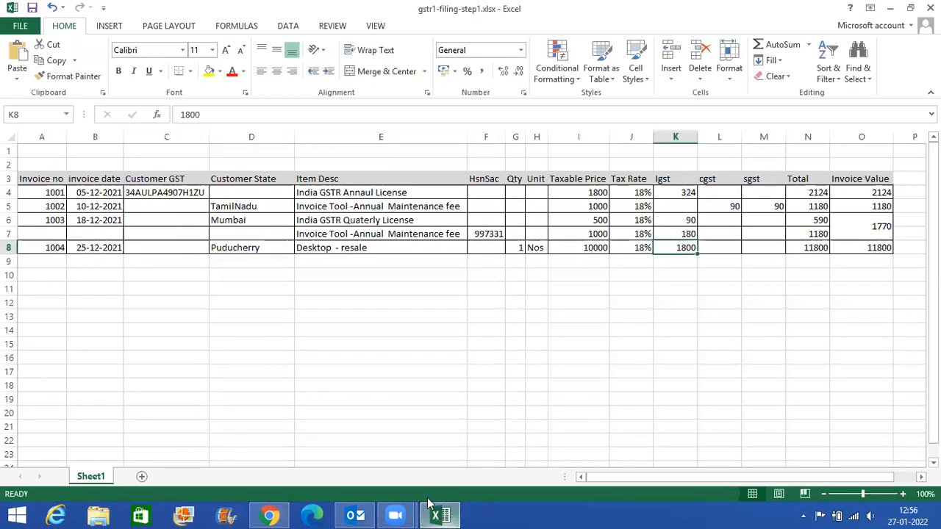
{"action": "left_click", "coordinate": [430, 504]}
{"action": "left_click", "coordinate": [147, 259]}
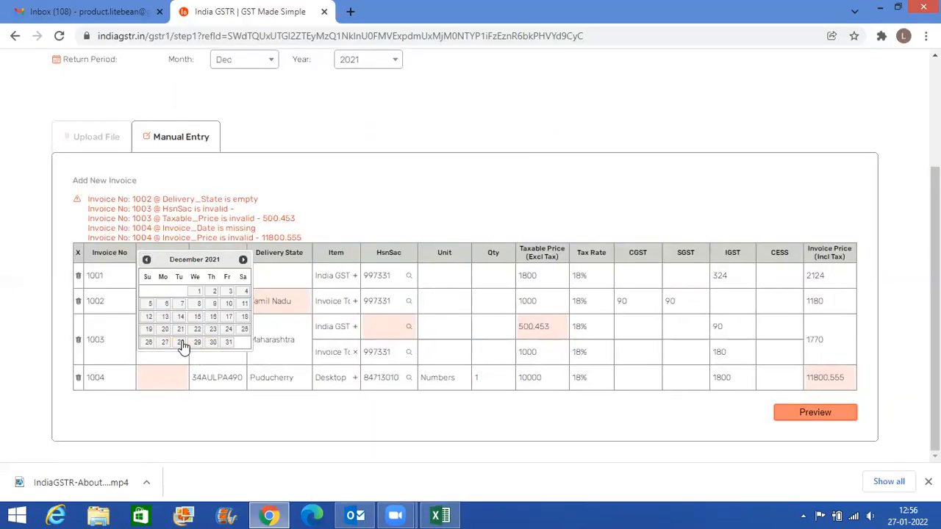
{"action": "left_click", "coordinate": [244, 329]}
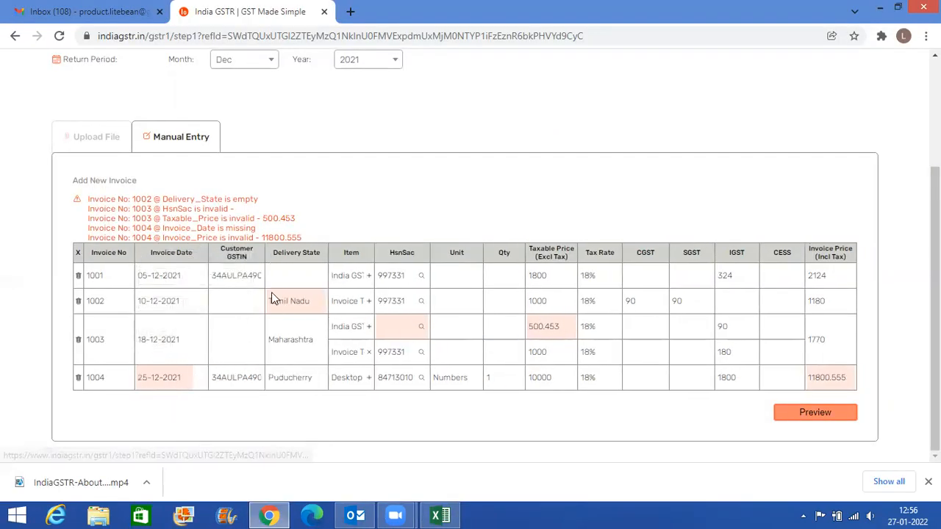
- Copy the HsnSac code 997331 from invoice 1002 into the first item of invoice 1003
{"action": "double_click", "coordinate": [392, 300]}
{"action": "key", "text": "ctrl+c"}
{"action": "left_click", "coordinate": [399, 326]}
{"action": "key", "text": "ctrl+v"}
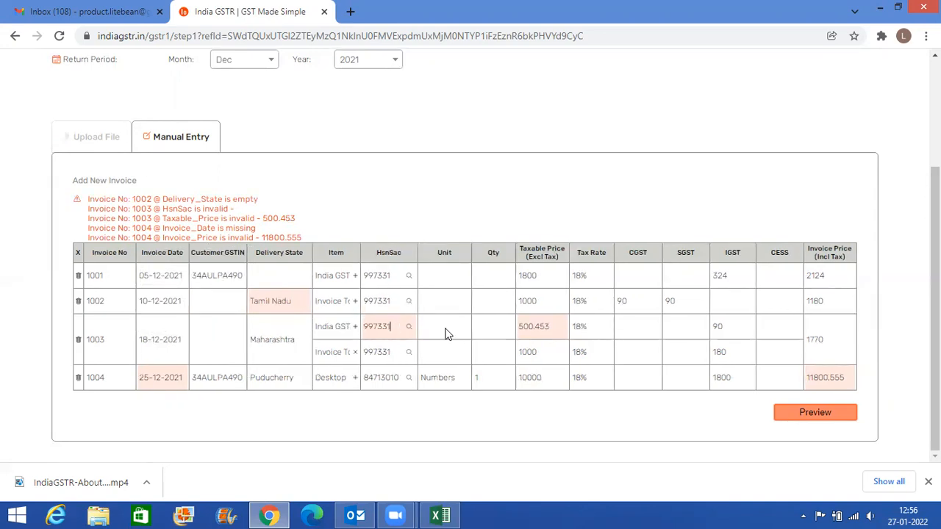
- Set the taxable price of invoice 1003's first item to 500 and check it against the Excel sheet
{"action": "left_click", "coordinate": [551, 328]}
{"action": "key", "text": "BackSpace"}
{"action": "key", "text": "BackSpace"}
{"action": "key", "text": "BackSpace"}
{"action": "key", "text": "BackSpace"}
{"action": "key", "text": "BackSpace"}
{"action": "key", "text": "alt+Tab"}
{"action": "key", "text": "alt+Tab"}
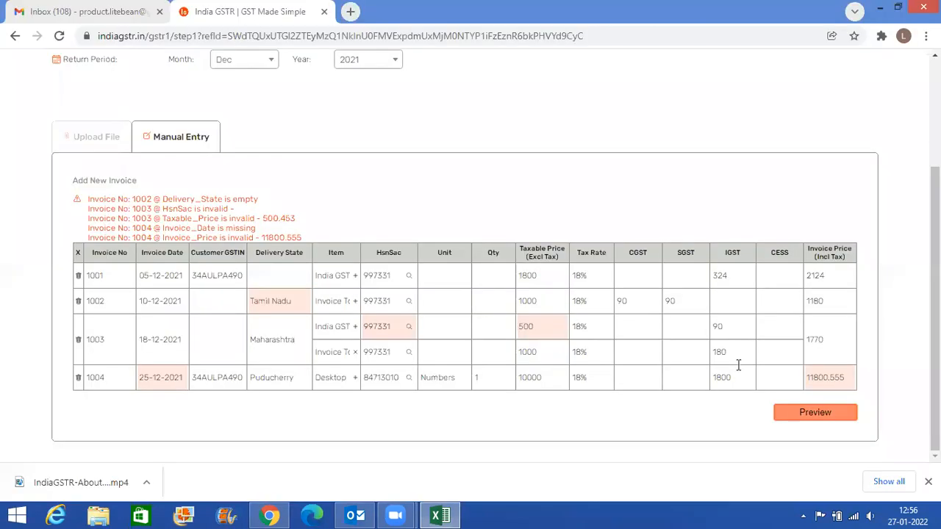
- Check the invoice value of invoice 1004 in Excel and set its invoice price to 11800
{"action": "left_click_drag", "start_coordinate": [830, 379], "coordinate": [872, 385]}
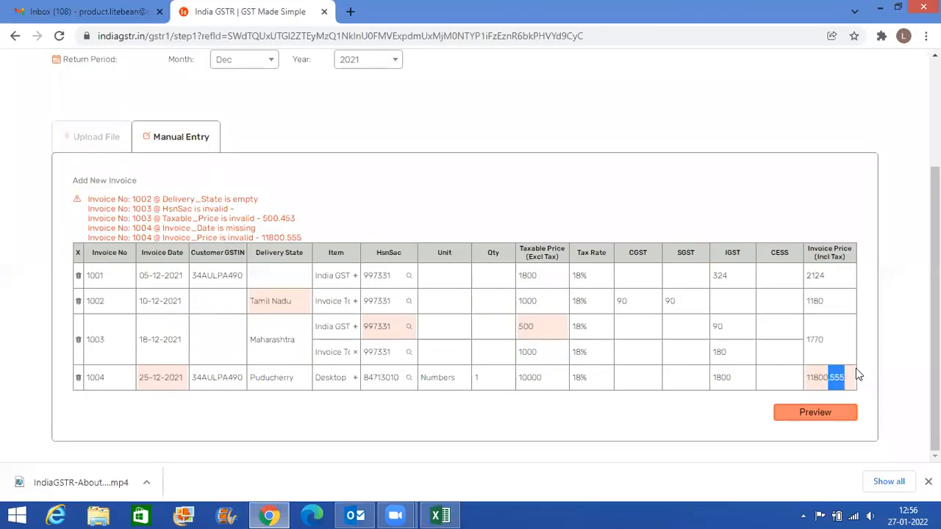
{"action": "key", "text": "alt+Tab"}
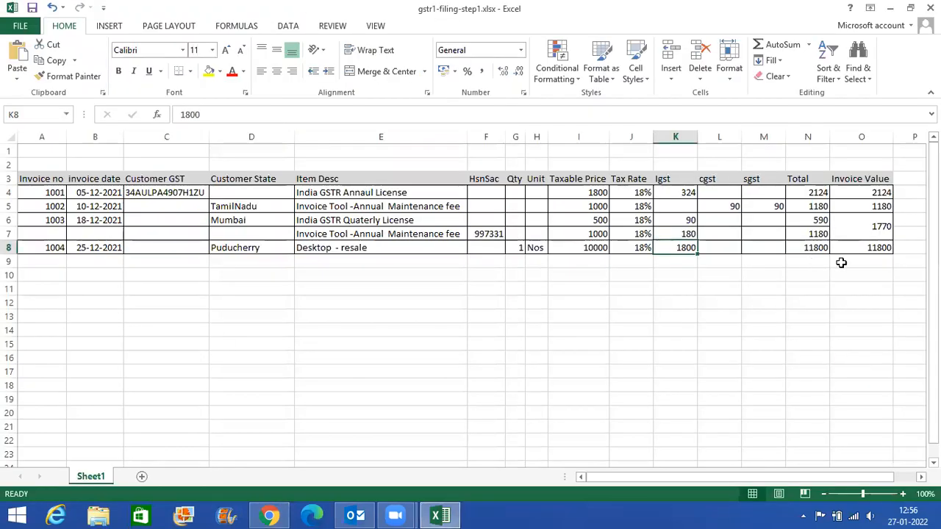
{"action": "left_click", "coordinate": [853, 248]}
{"action": "key", "text": "alt+Tab"}
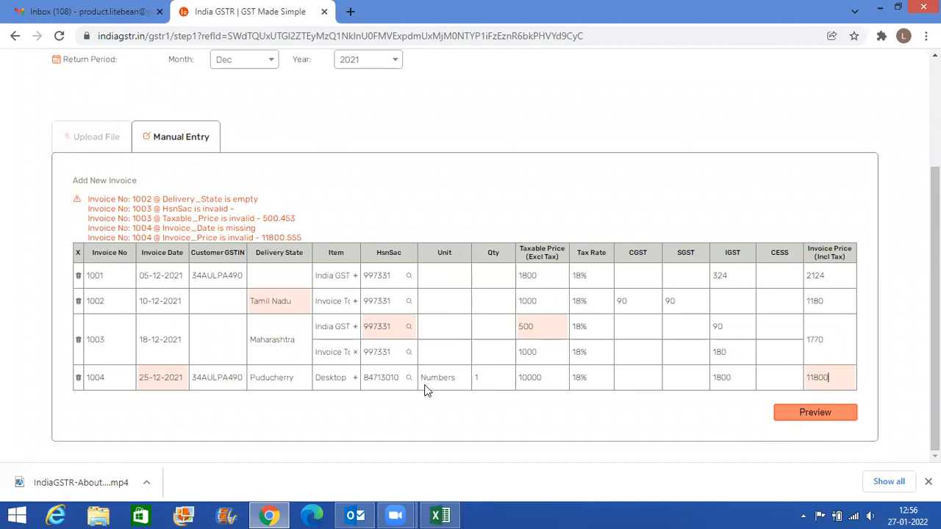
- Clear the quantity of invoice 1004 and request the preview to test the quantity validation
{"action": "left_click_drag", "start_coordinate": [483, 377], "coordinate": [451, 381]}
{"action": "key", "text": "BackSpace"}
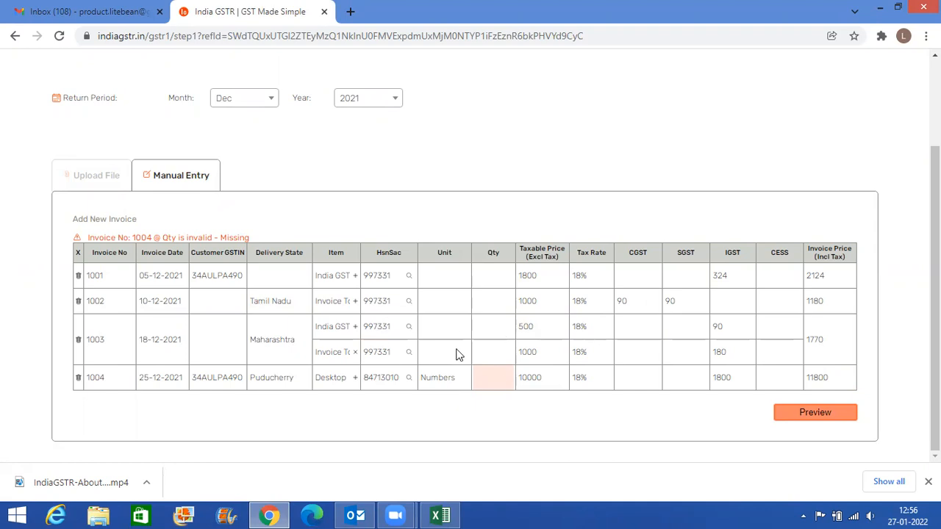
- Set the quantity of invoice 1004 to 1 and preview the invoices
{"action": "left_click", "coordinate": [495, 379]}
{"action": "type", "text": "1"}
{"action": "left_click", "coordinate": [816, 413]}
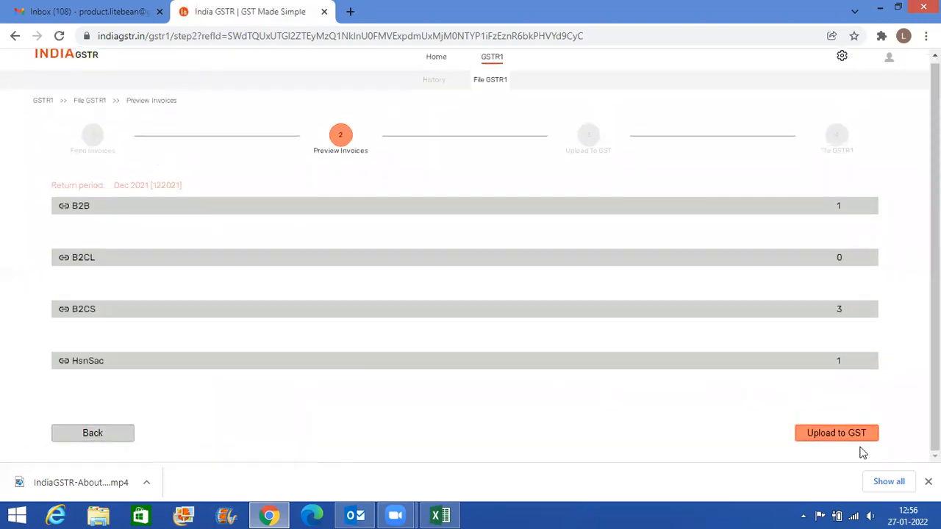
- Return to the invoice entry table, replace the customer GSTIN of invoice 1001 with ABC and request the preview
{"action": "left_click", "coordinate": [116, 435]}
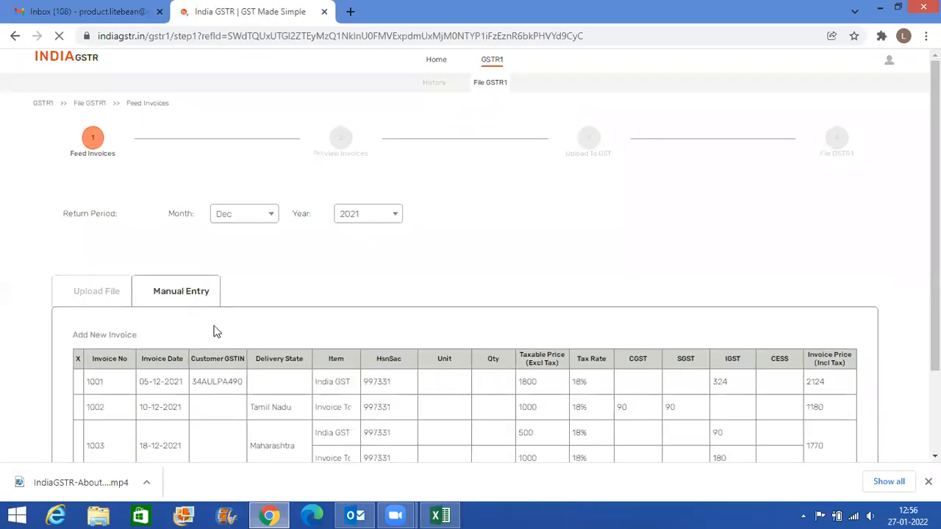
{"action": "scroll", "coordinate": [191, 331], "scroll_direction": "down", "scroll_amount": 2}
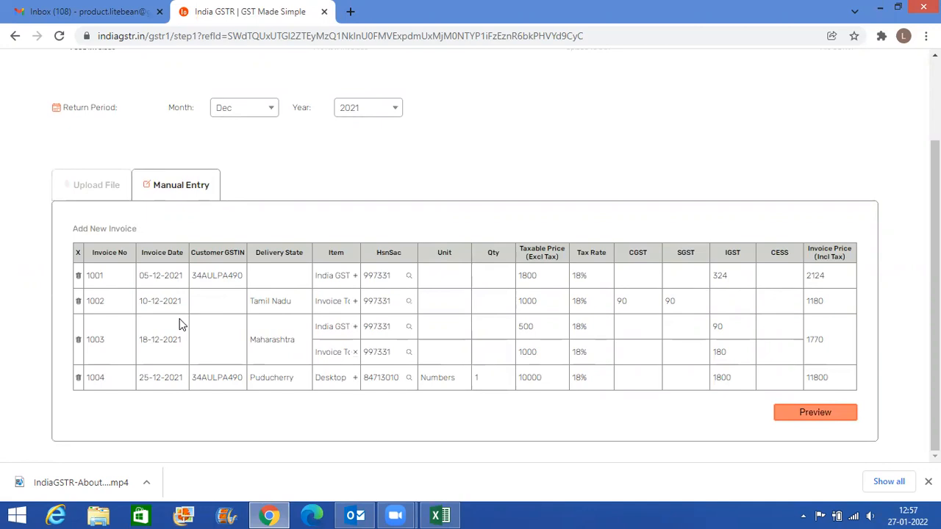
{"action": "double_click", "coordinate": [216, 274]}
{"action": "key", "text": "BackSpace"}
{"action": "type", "text": "ABC"}
{"action": "left_click", "coordinate": [802, 417]}
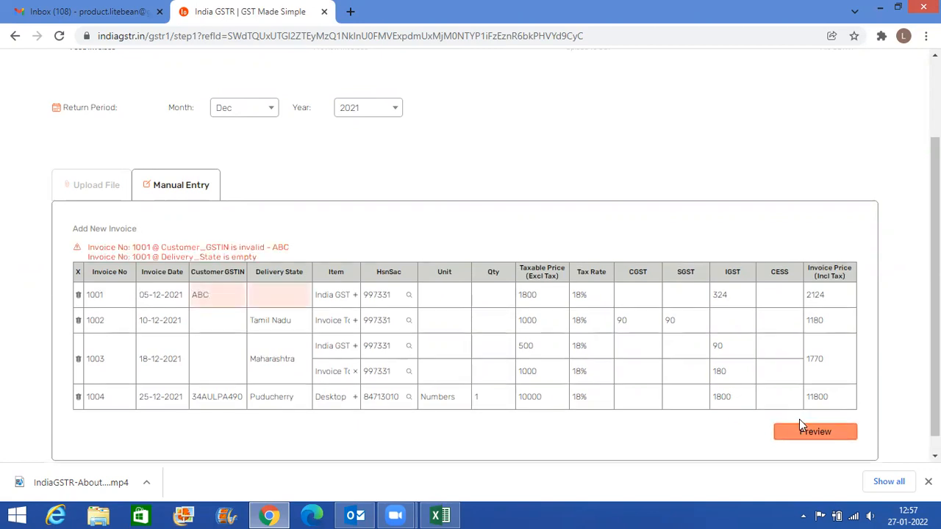
- Paste the customer's valid GSTIN back into invoice 1001 and preview the invoices again
{"action": "double_click", "coordinate": [218, 294]}
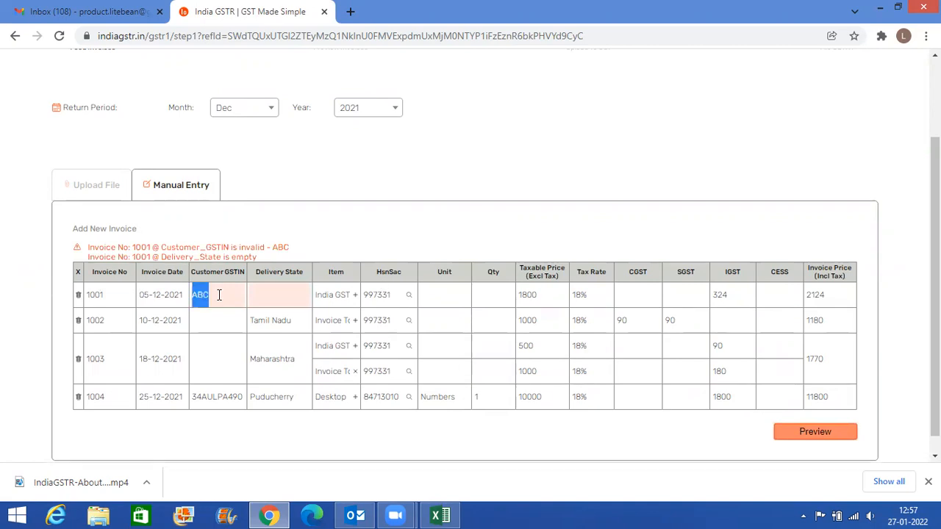
{"action": "key", "text": "ctrl+v"}
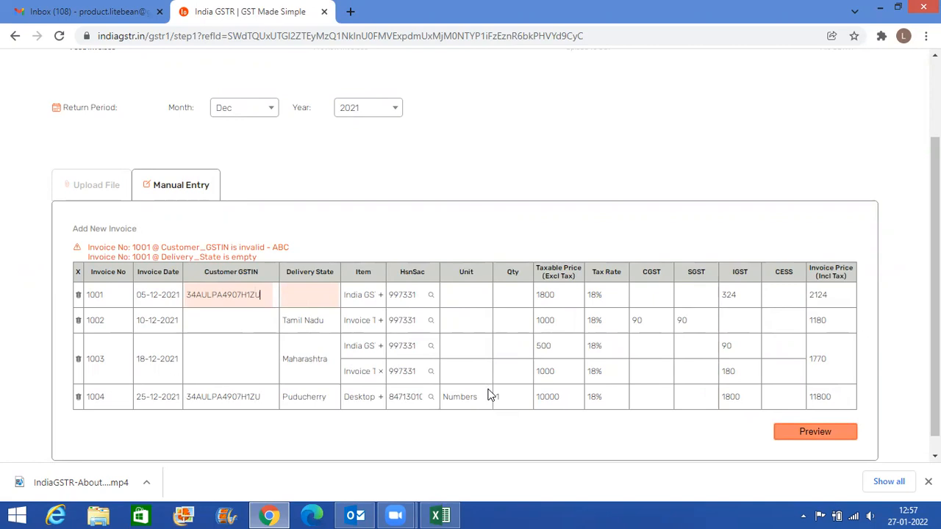
{"action": "double_click", "coordinate": [639, 322]}
{"action": "left_click", "coordinate": [827, 322]}
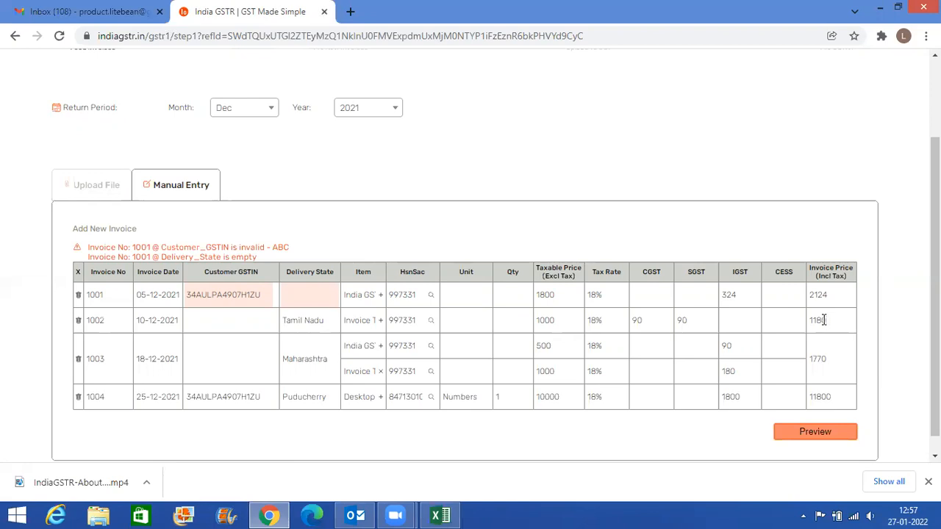
{"action": "left_click", "coordinate": [833, 433]}
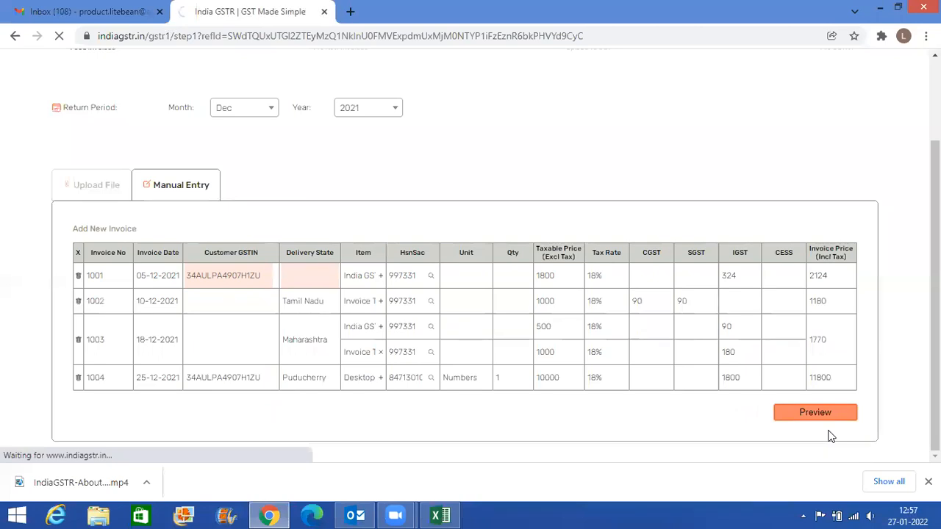